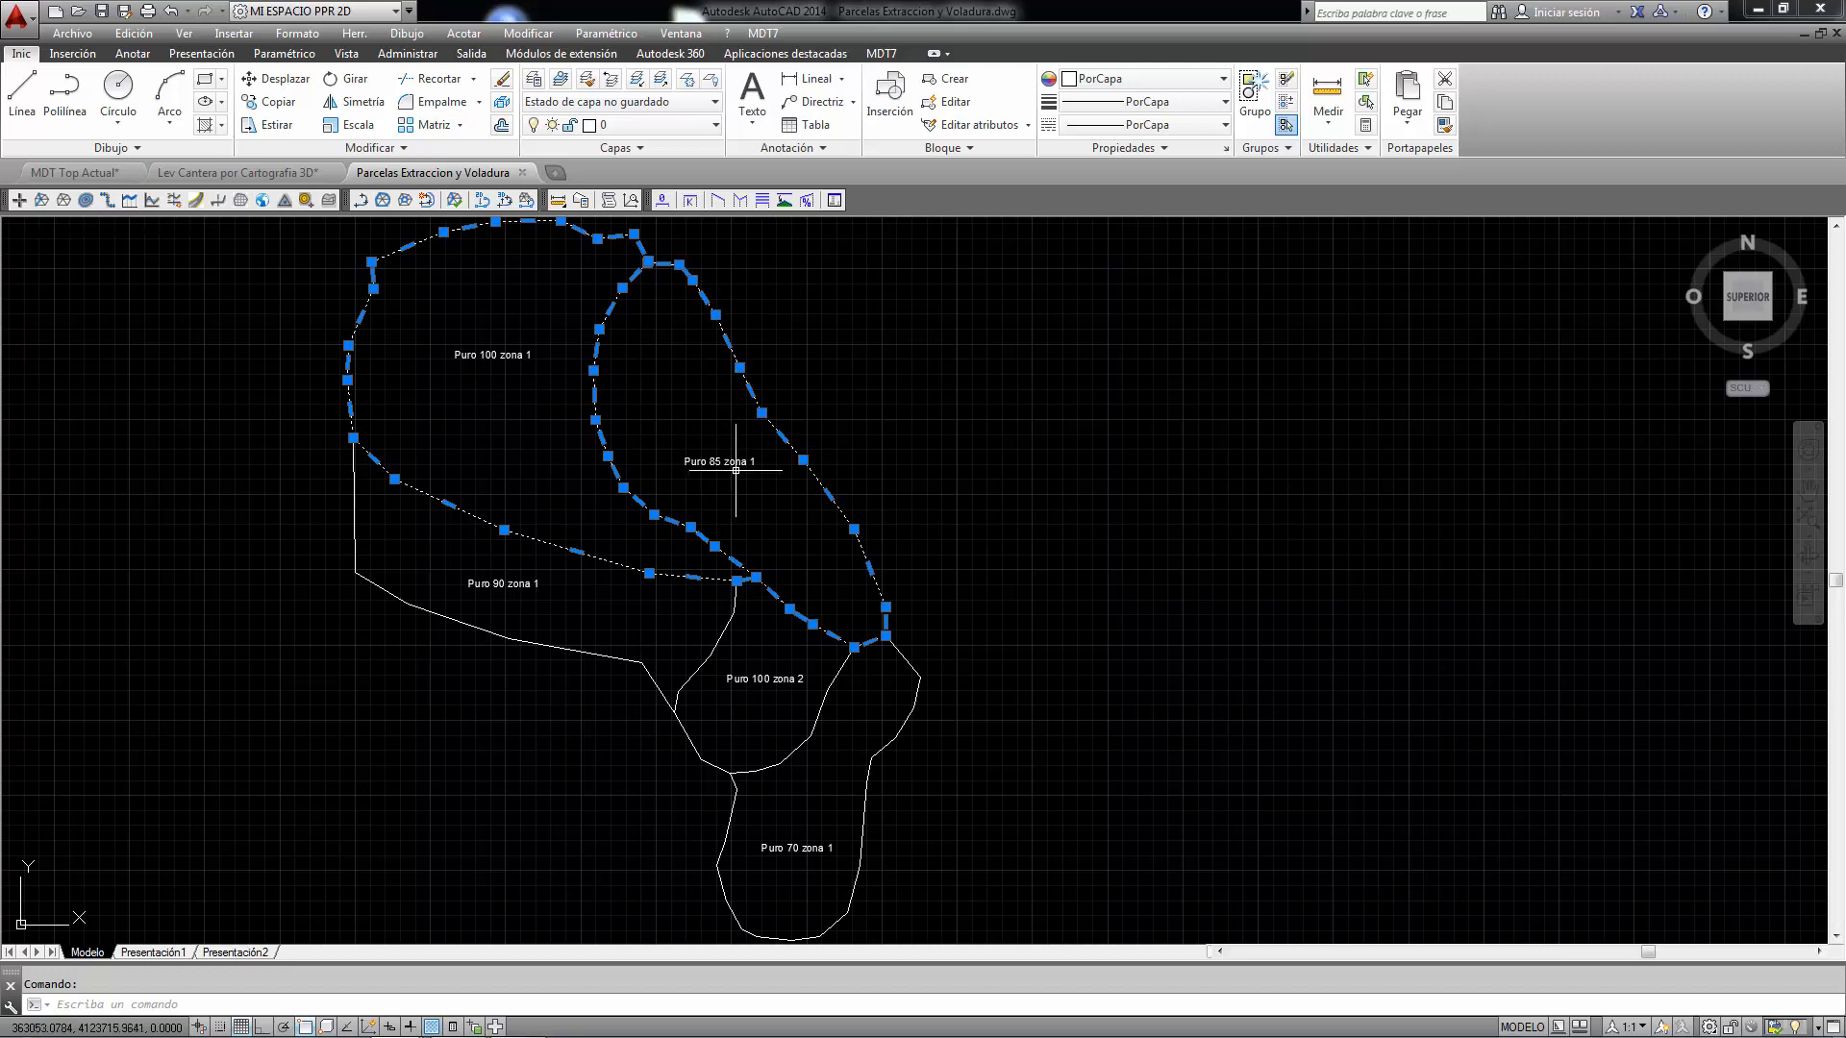
pyautogui.scroll(2, 557, 534)
pyautogui.scroll(-3, 622, 601)
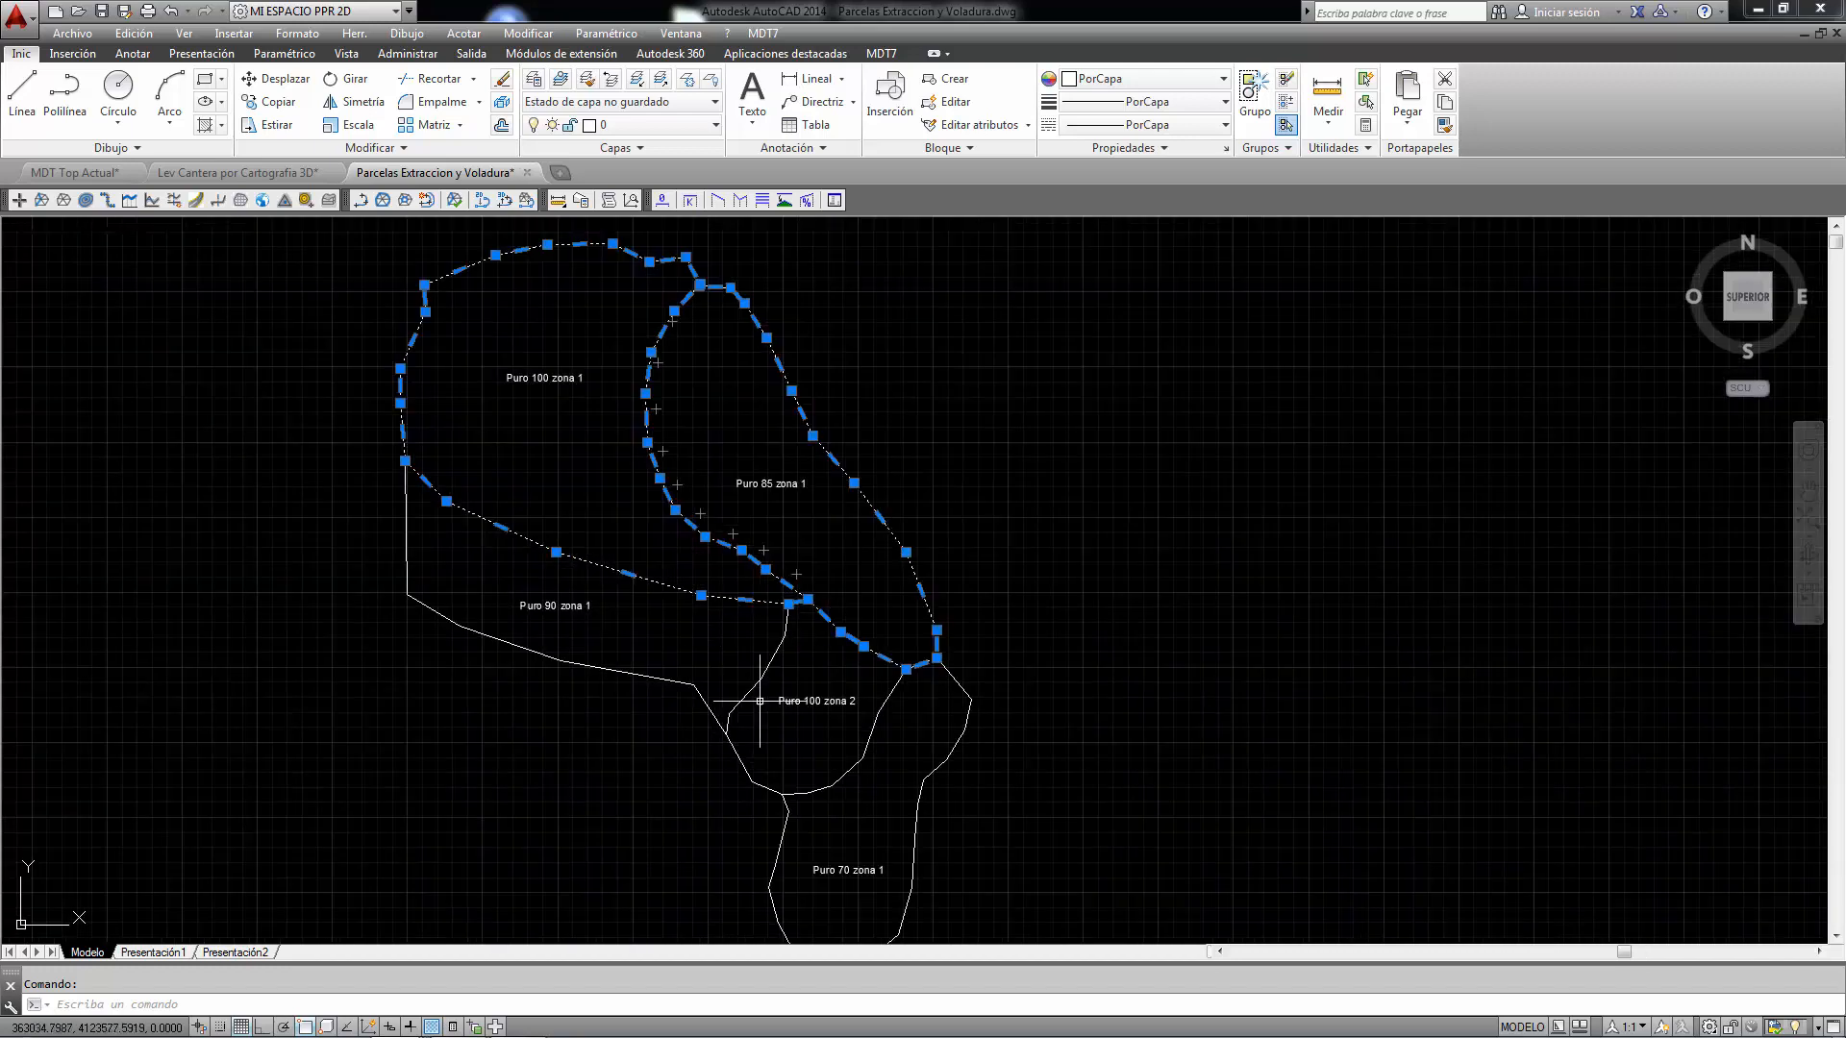
pyautogui.scroll(3, 791, 725)
pyautogui.press('Escape')
pyautogui.scroll(-3, 801, 700)
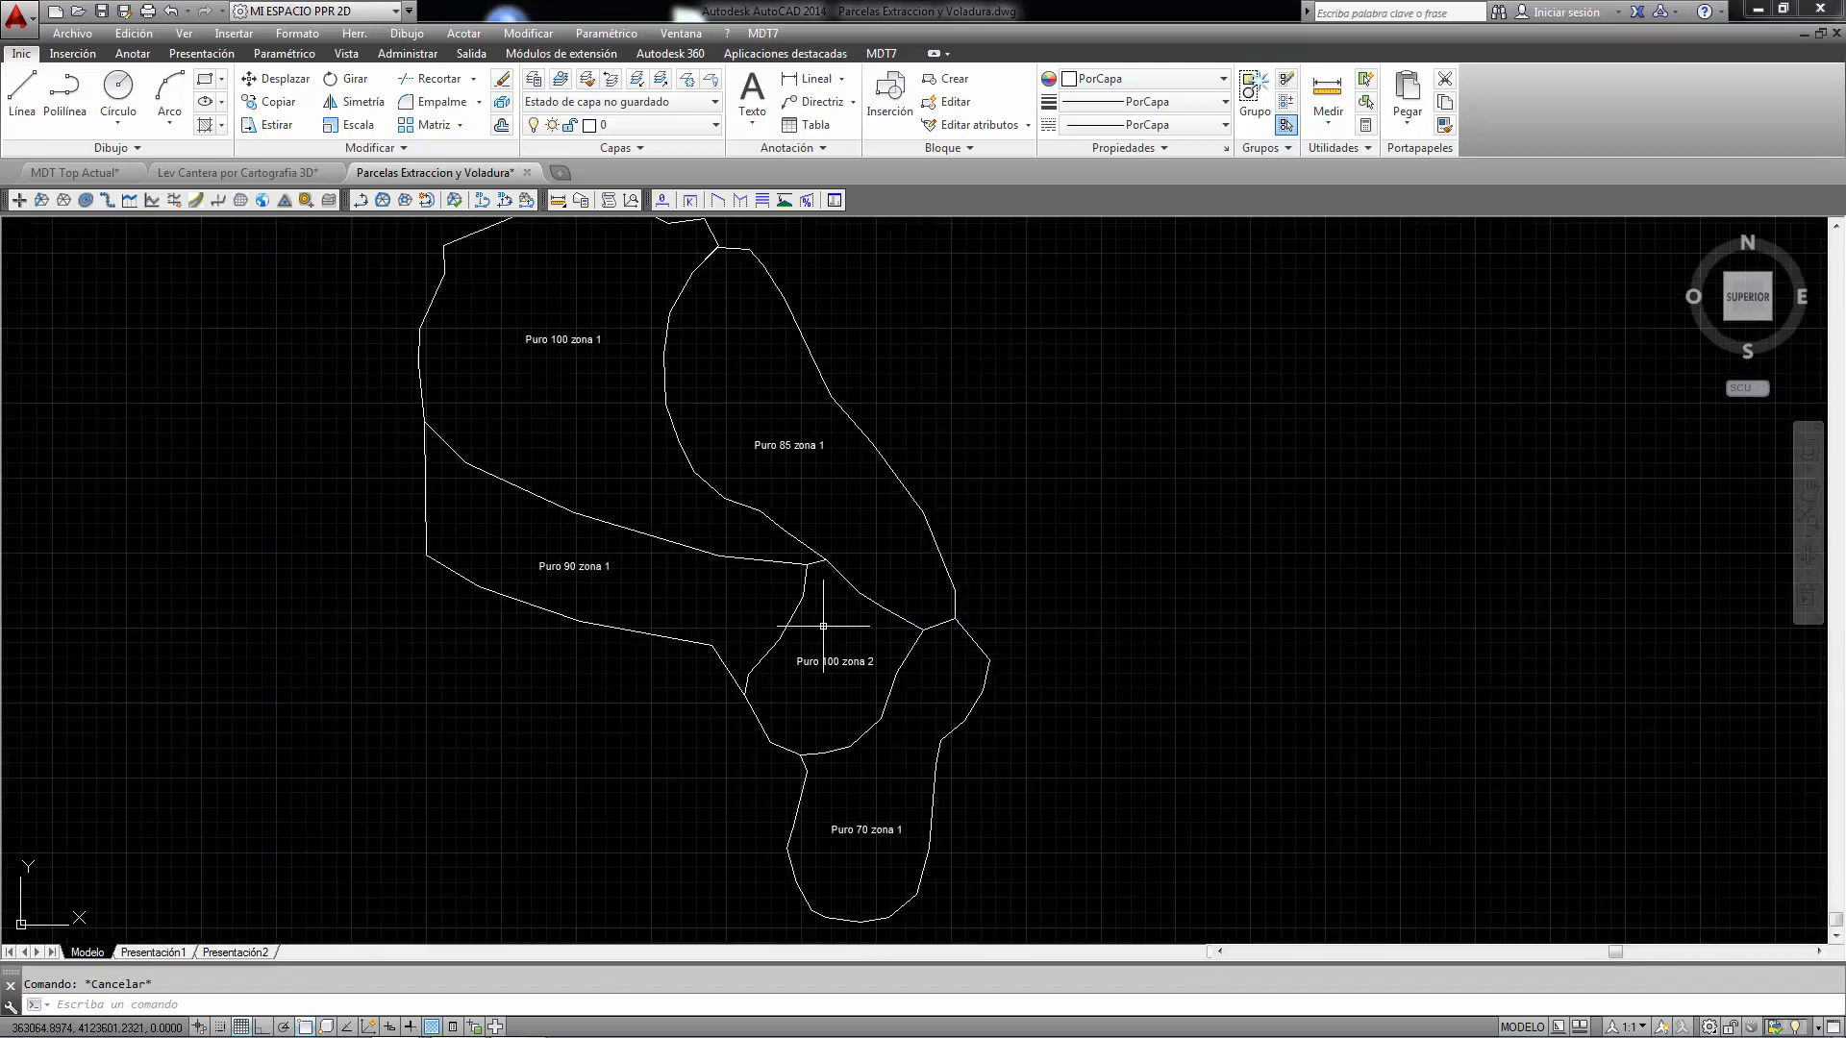
pyautogui.scroll(2, 696, 499)
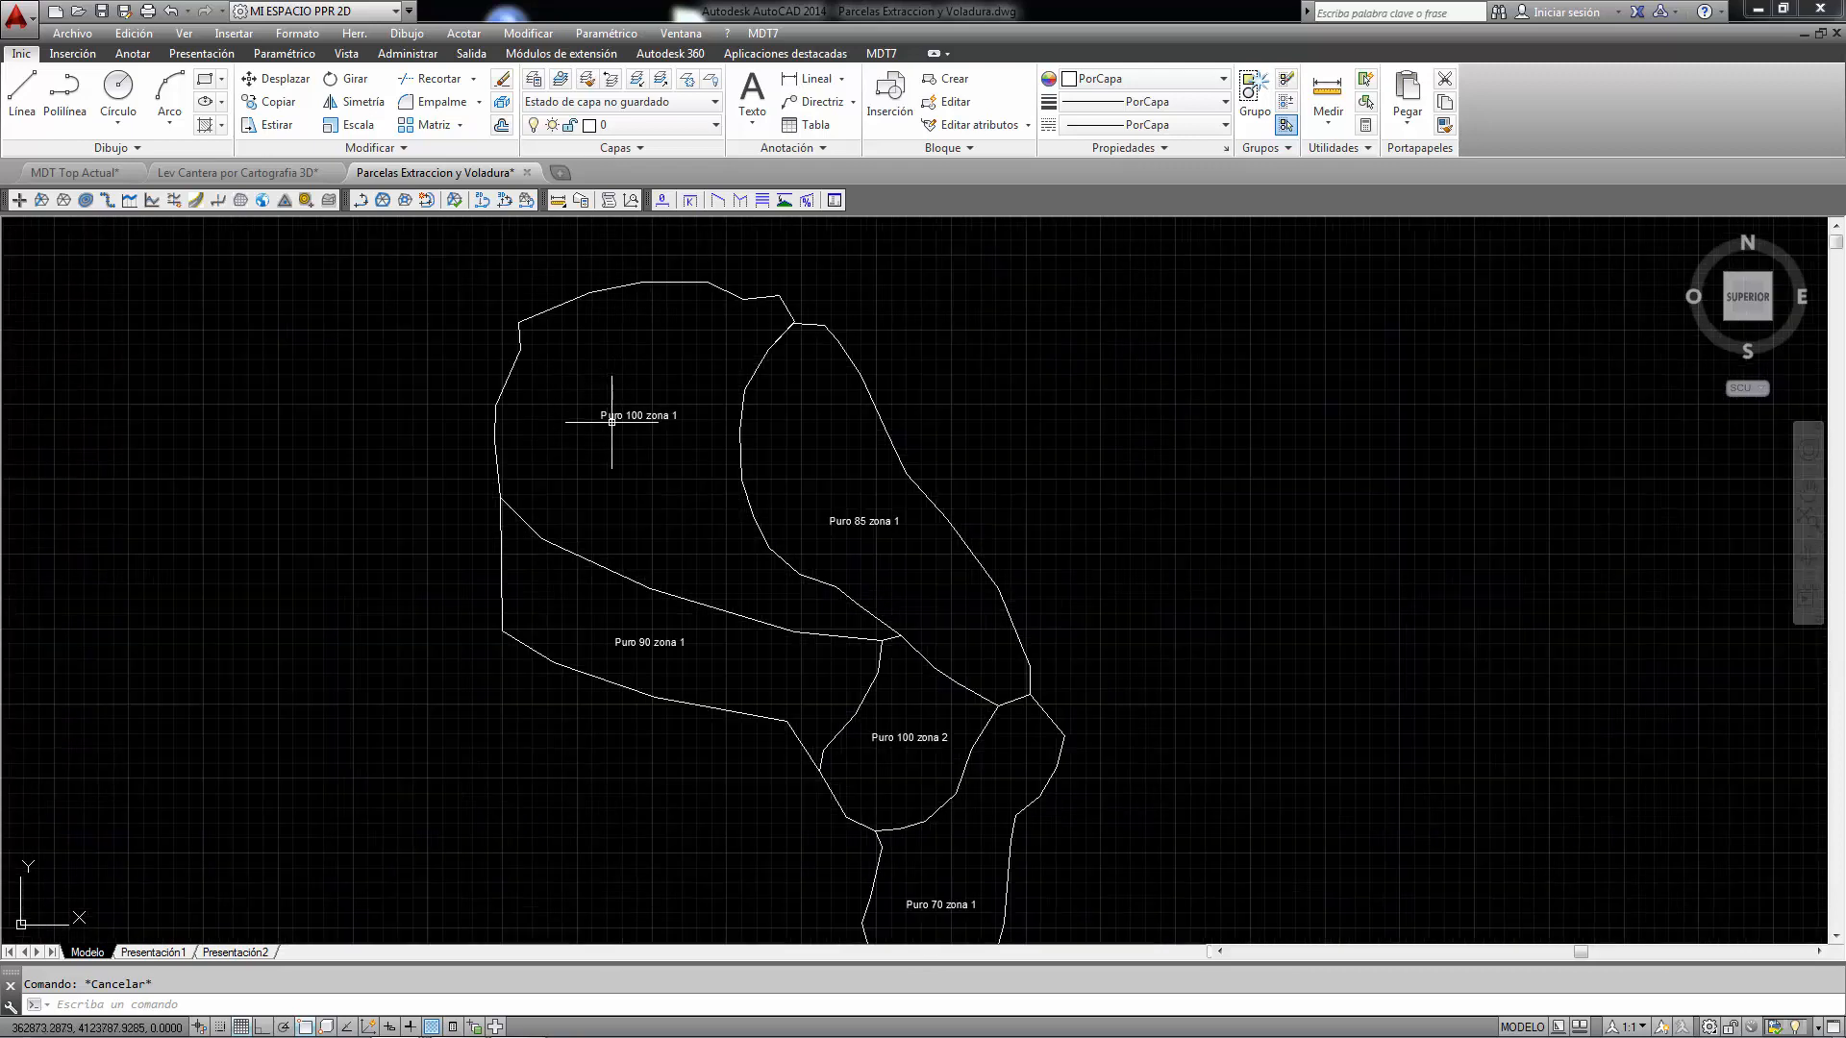
# - Start a Surfaces Difference volume calculation bounded by the Puro 85 zona 1 polyline
pyautogui.click(763, 33)
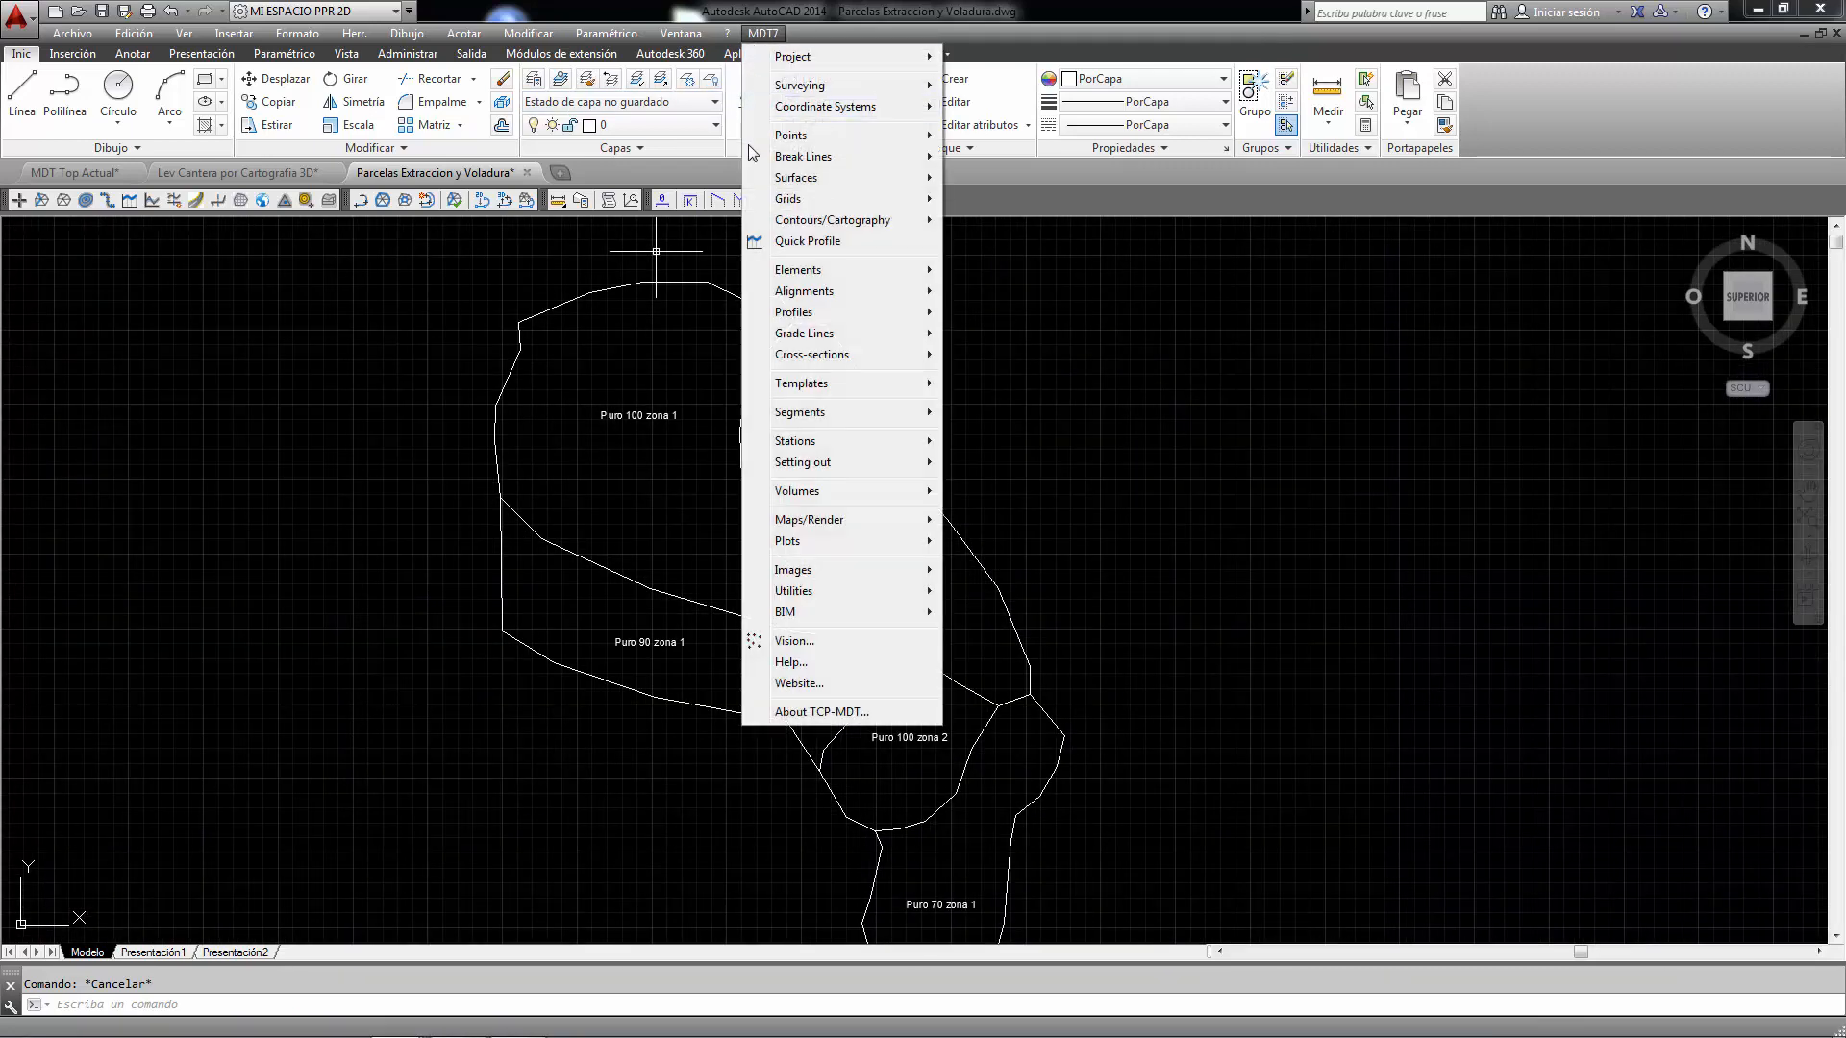
pyautogui.moveTo(797, 492)
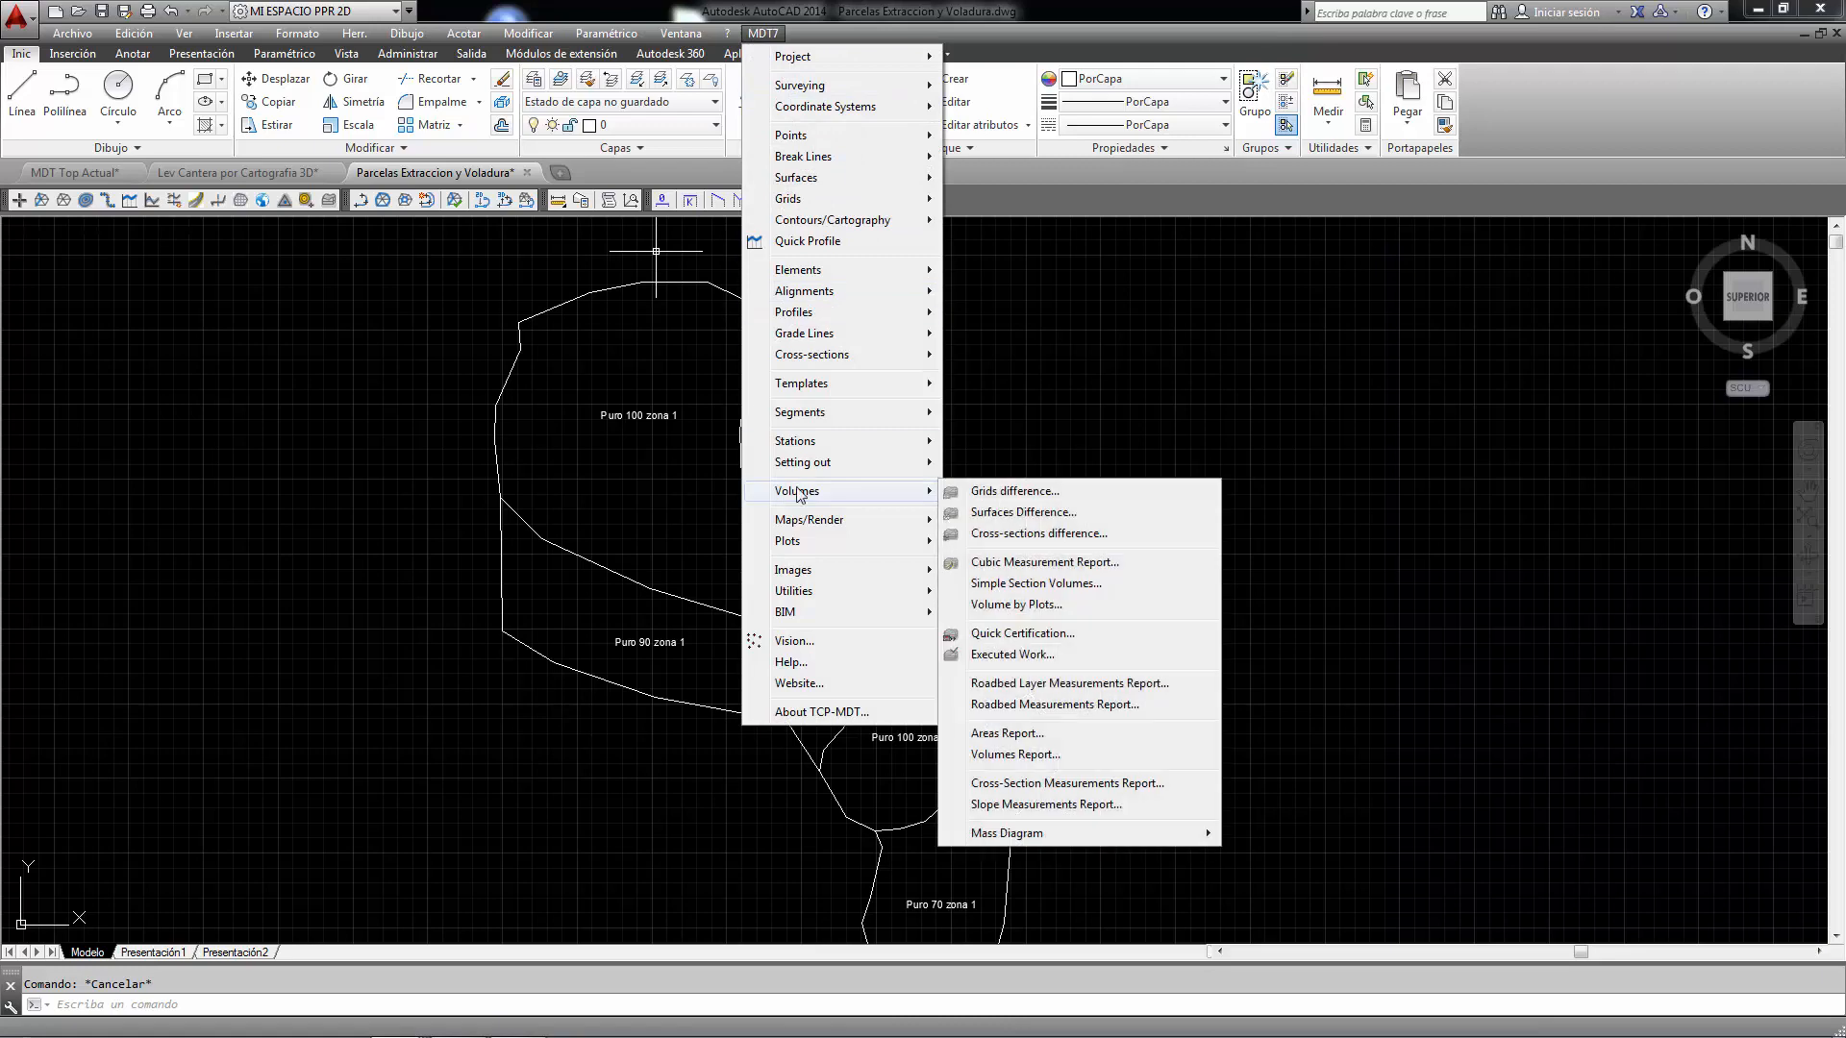
pyautogui.click(1034, 516)
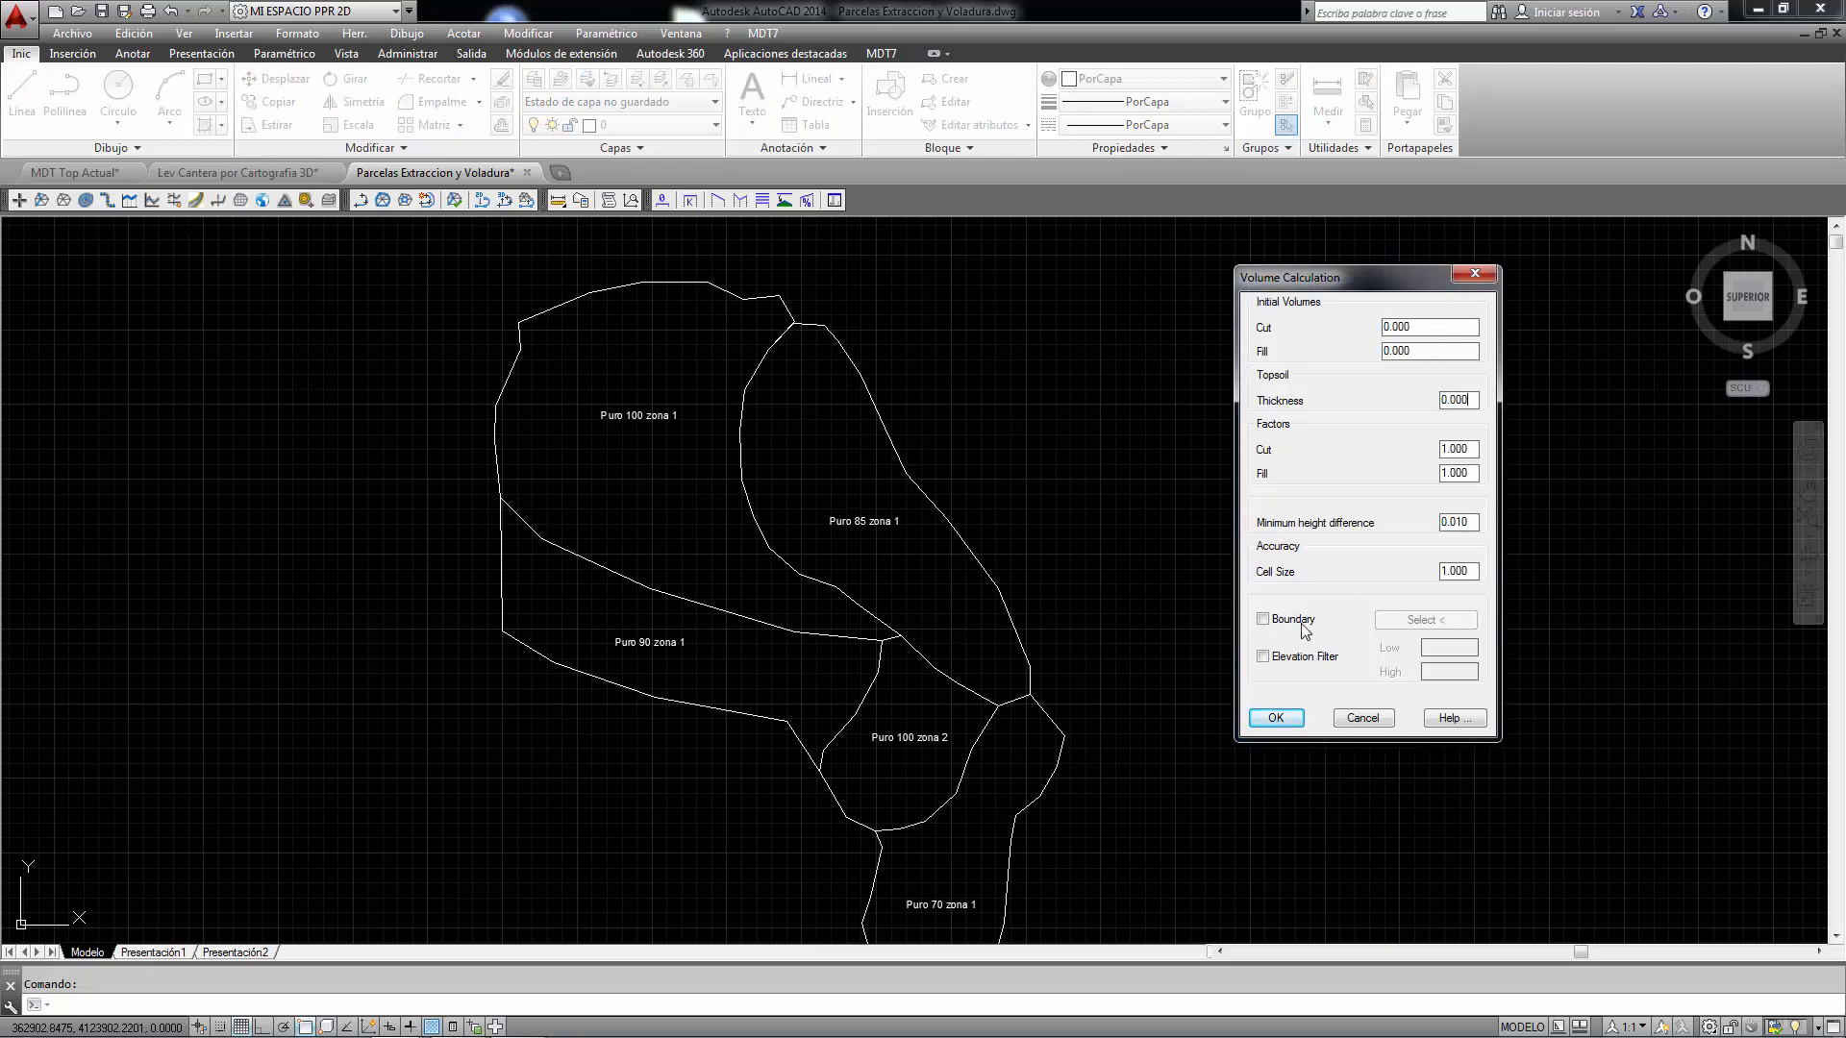
pyautogui.click(1425, 620)
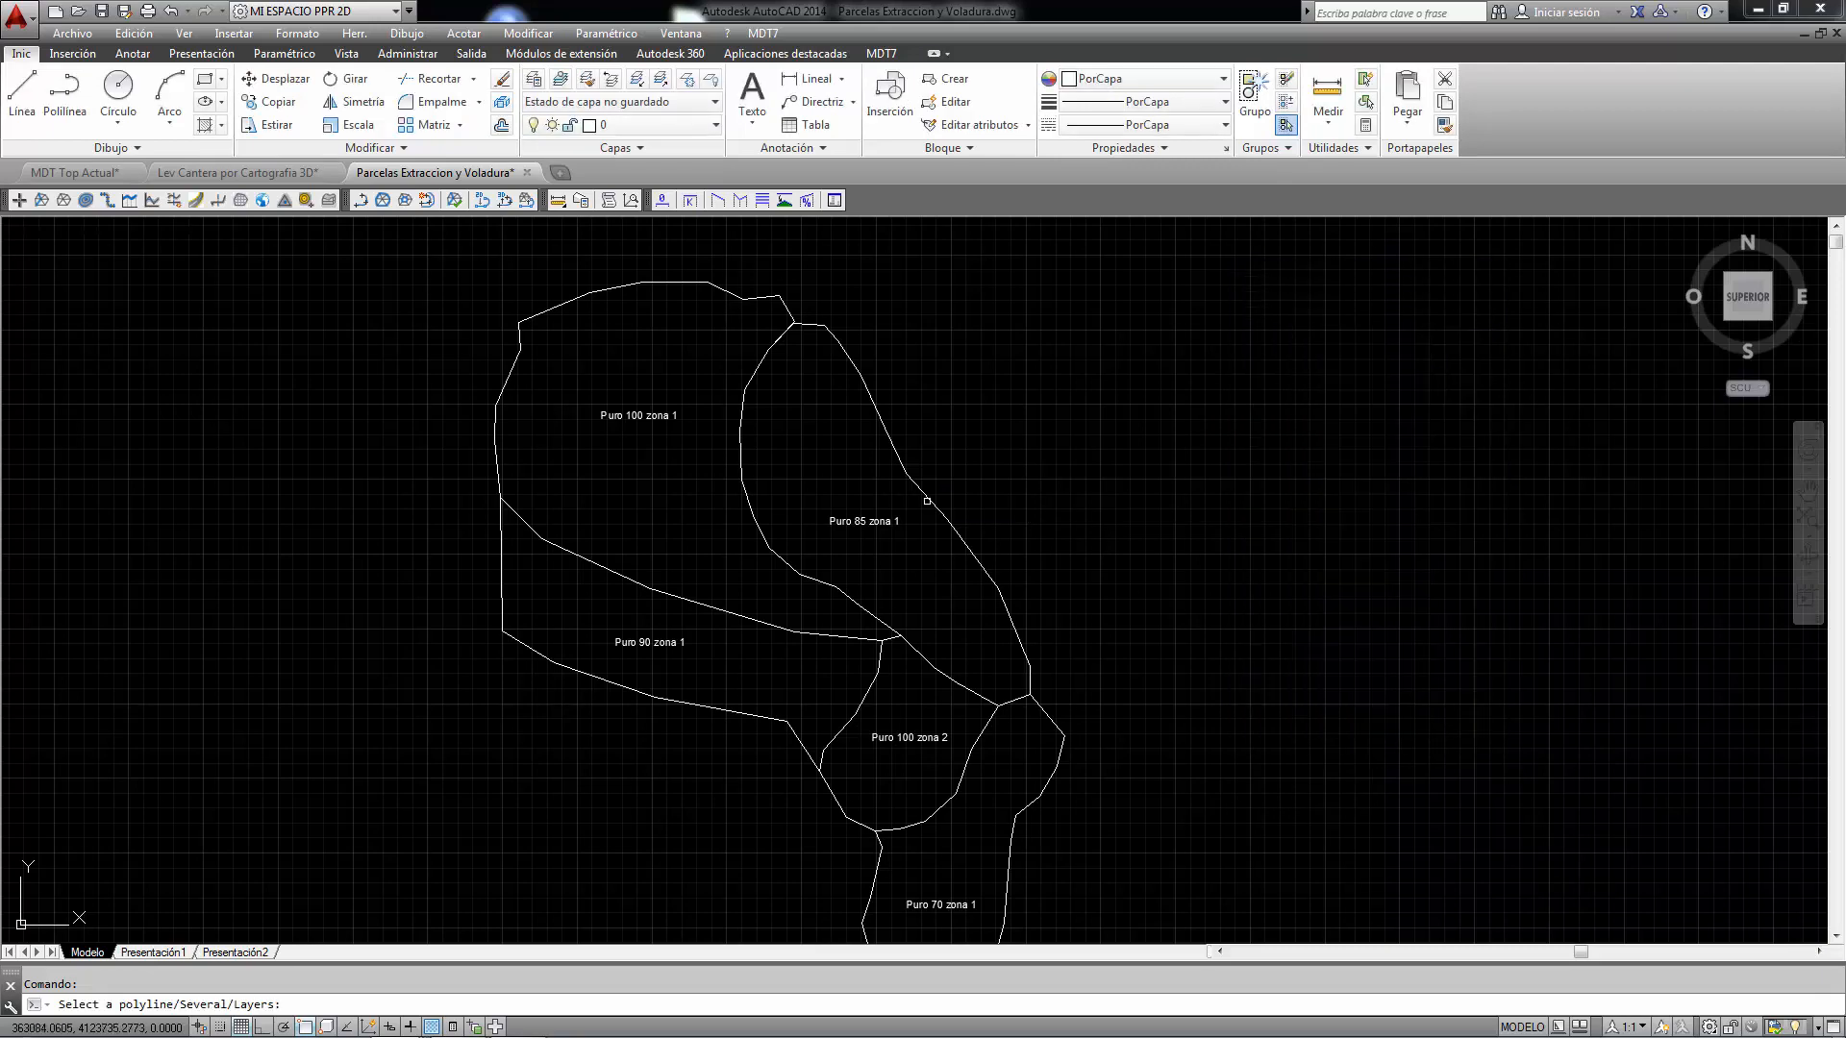
pyautogui.click(927, 501)
pyautogui.click(1271, 716)
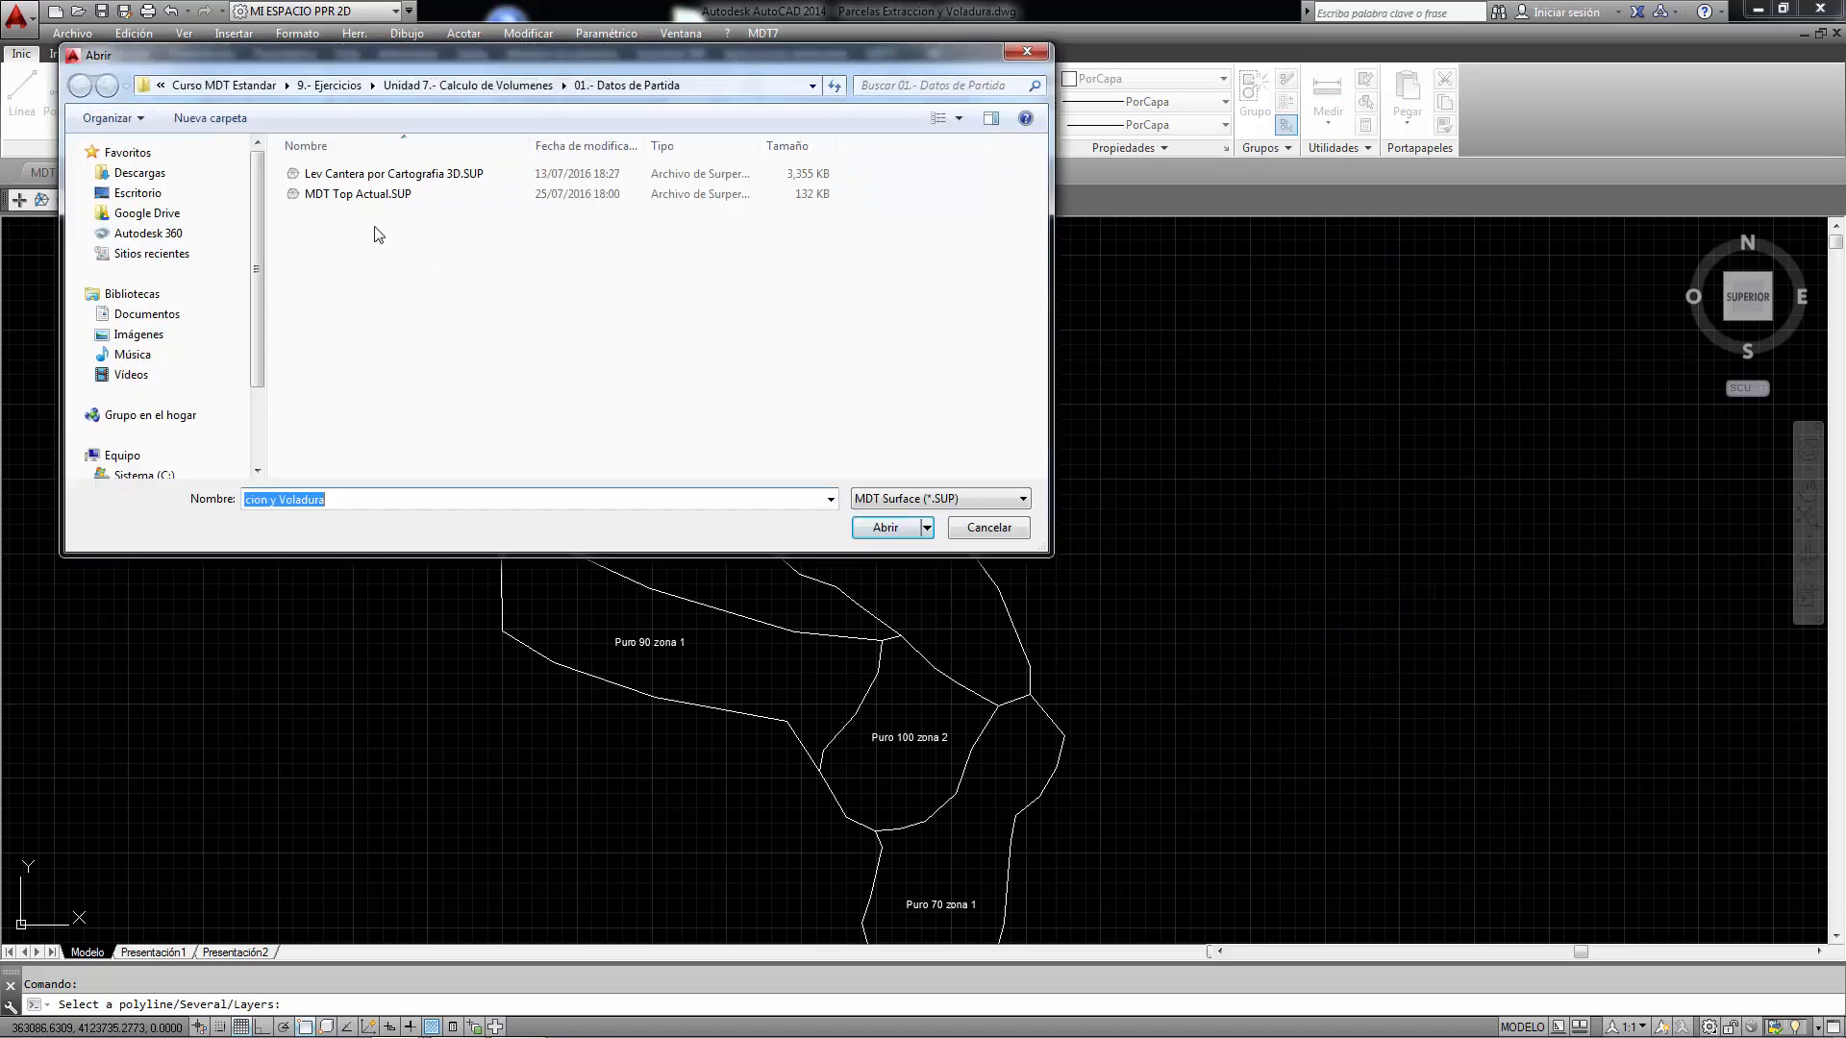
# - Open Old Surface.SUP and New Surface.SUP from the MDT7.5 Estandar language folder as the two surfaces to compare
pyautogui.click(224, 84)
pyautogui.click(331, 86)
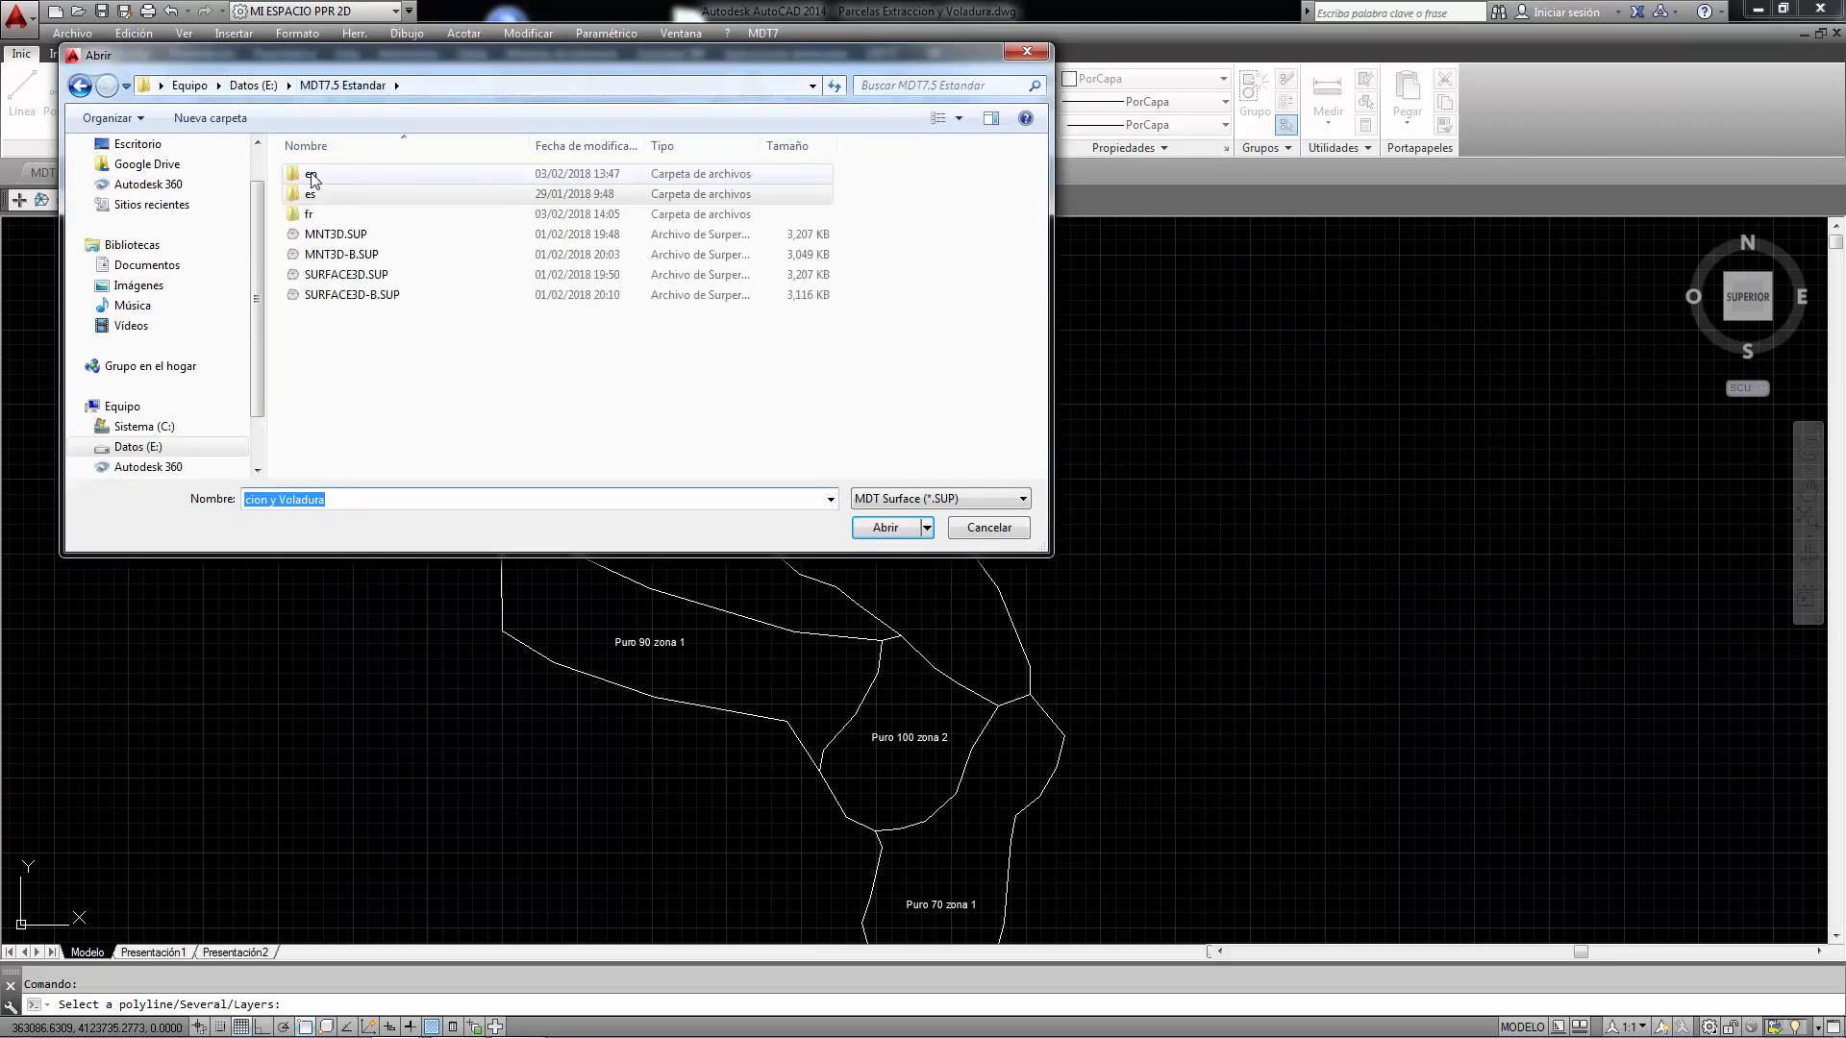
pyautogui.doubleClick(320, 193)
pyautogui.doubleClick(320, 198)
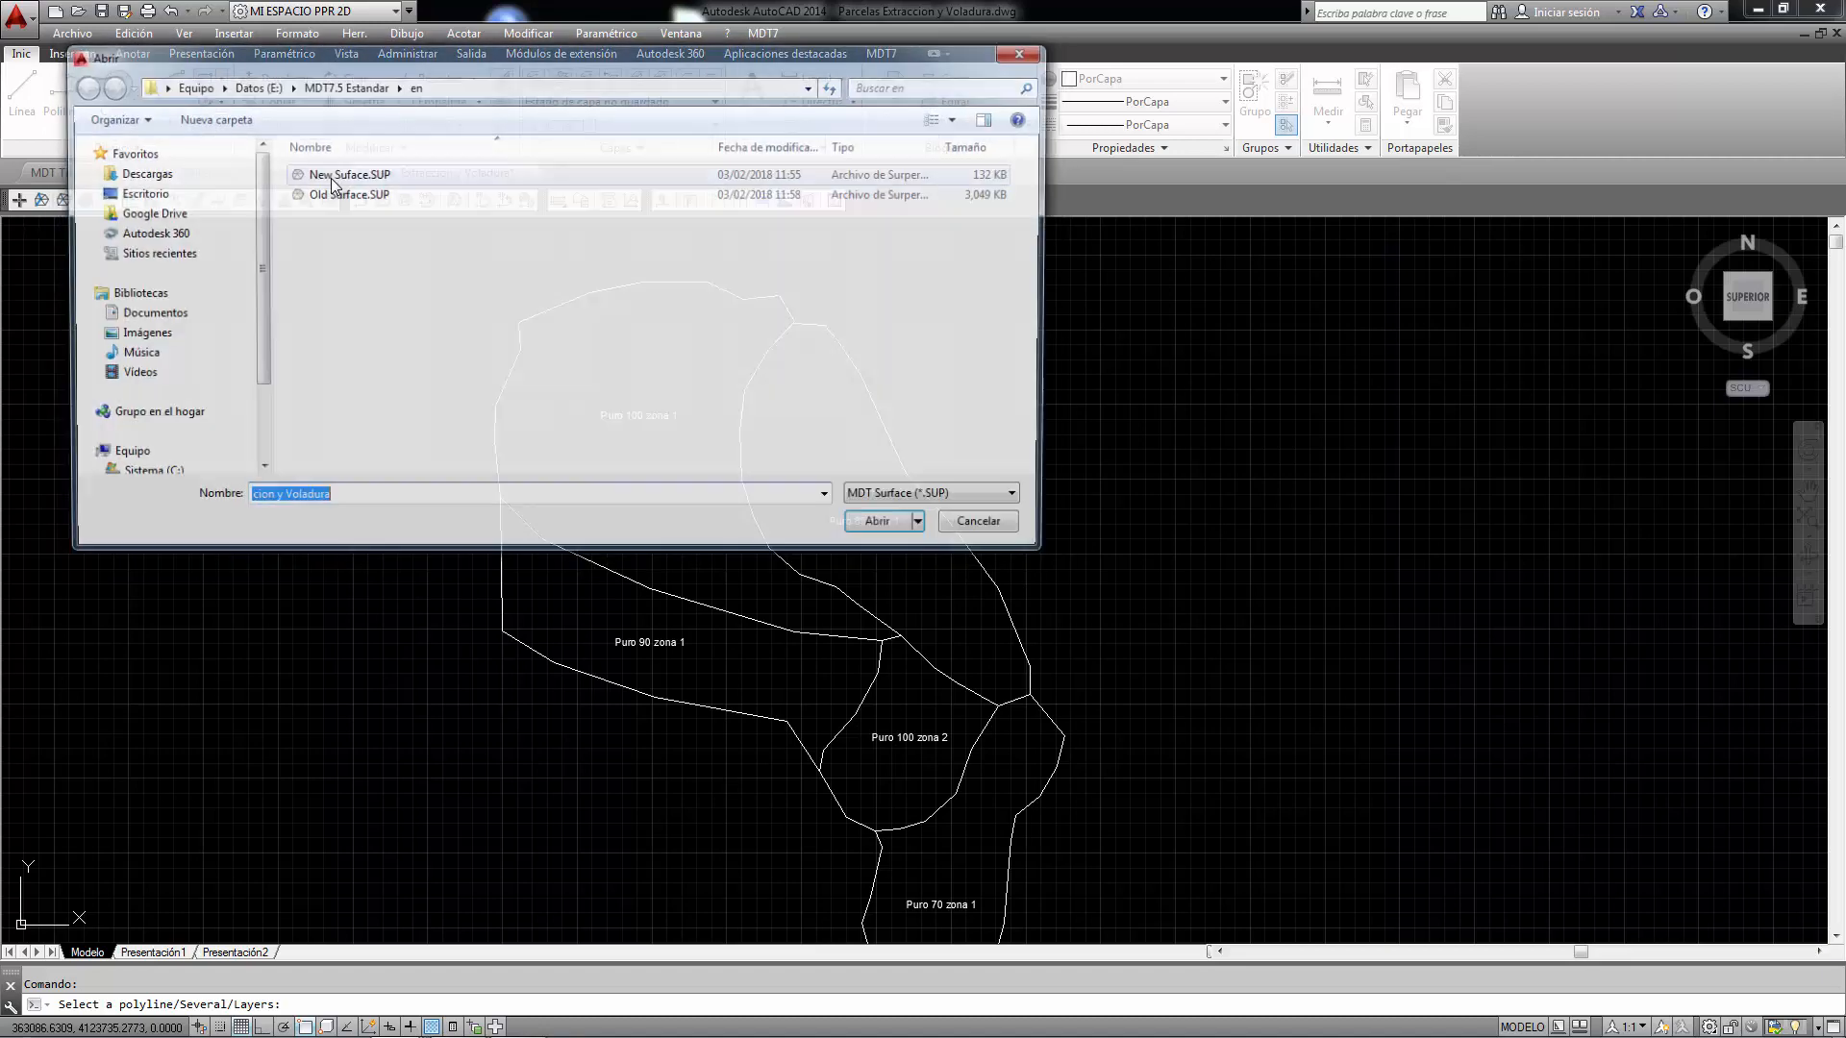
pyautogui.doubleClick(332, 176)
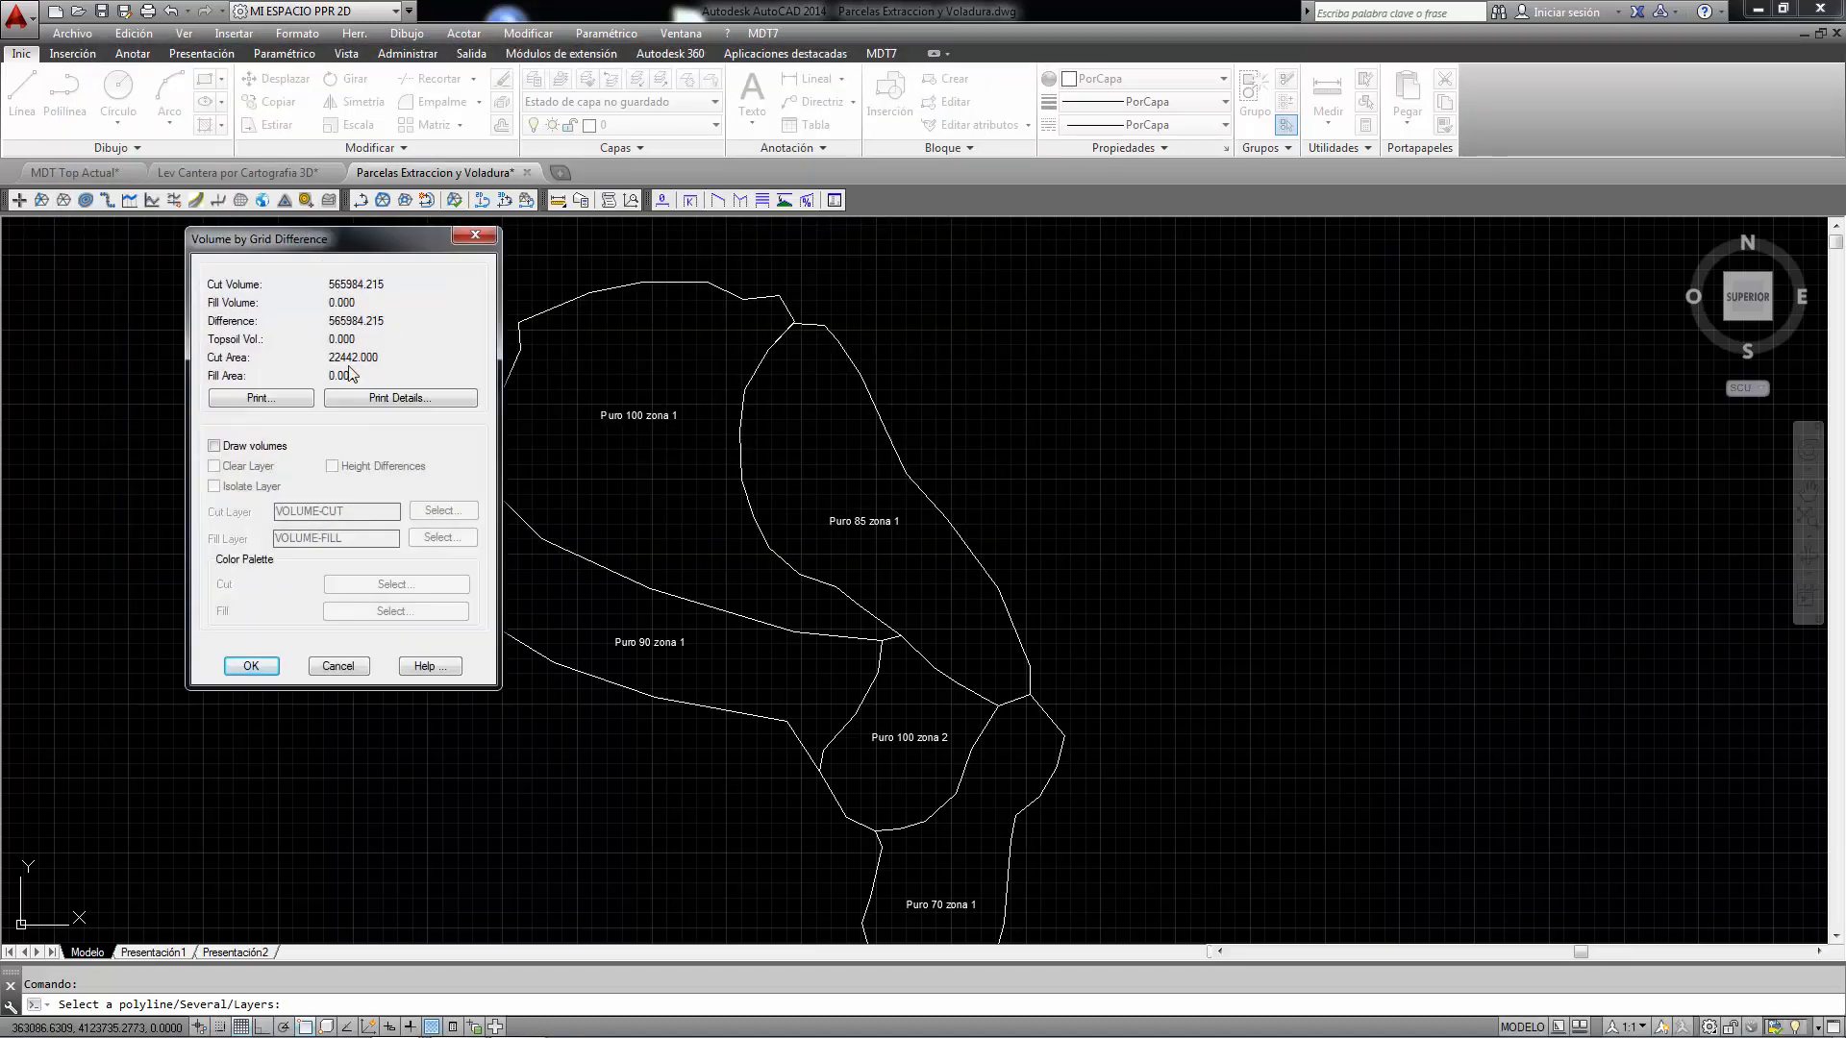
# - Print the volume results to the drawing as a table placed beside the parcels
pyautogui.click(249, 402)
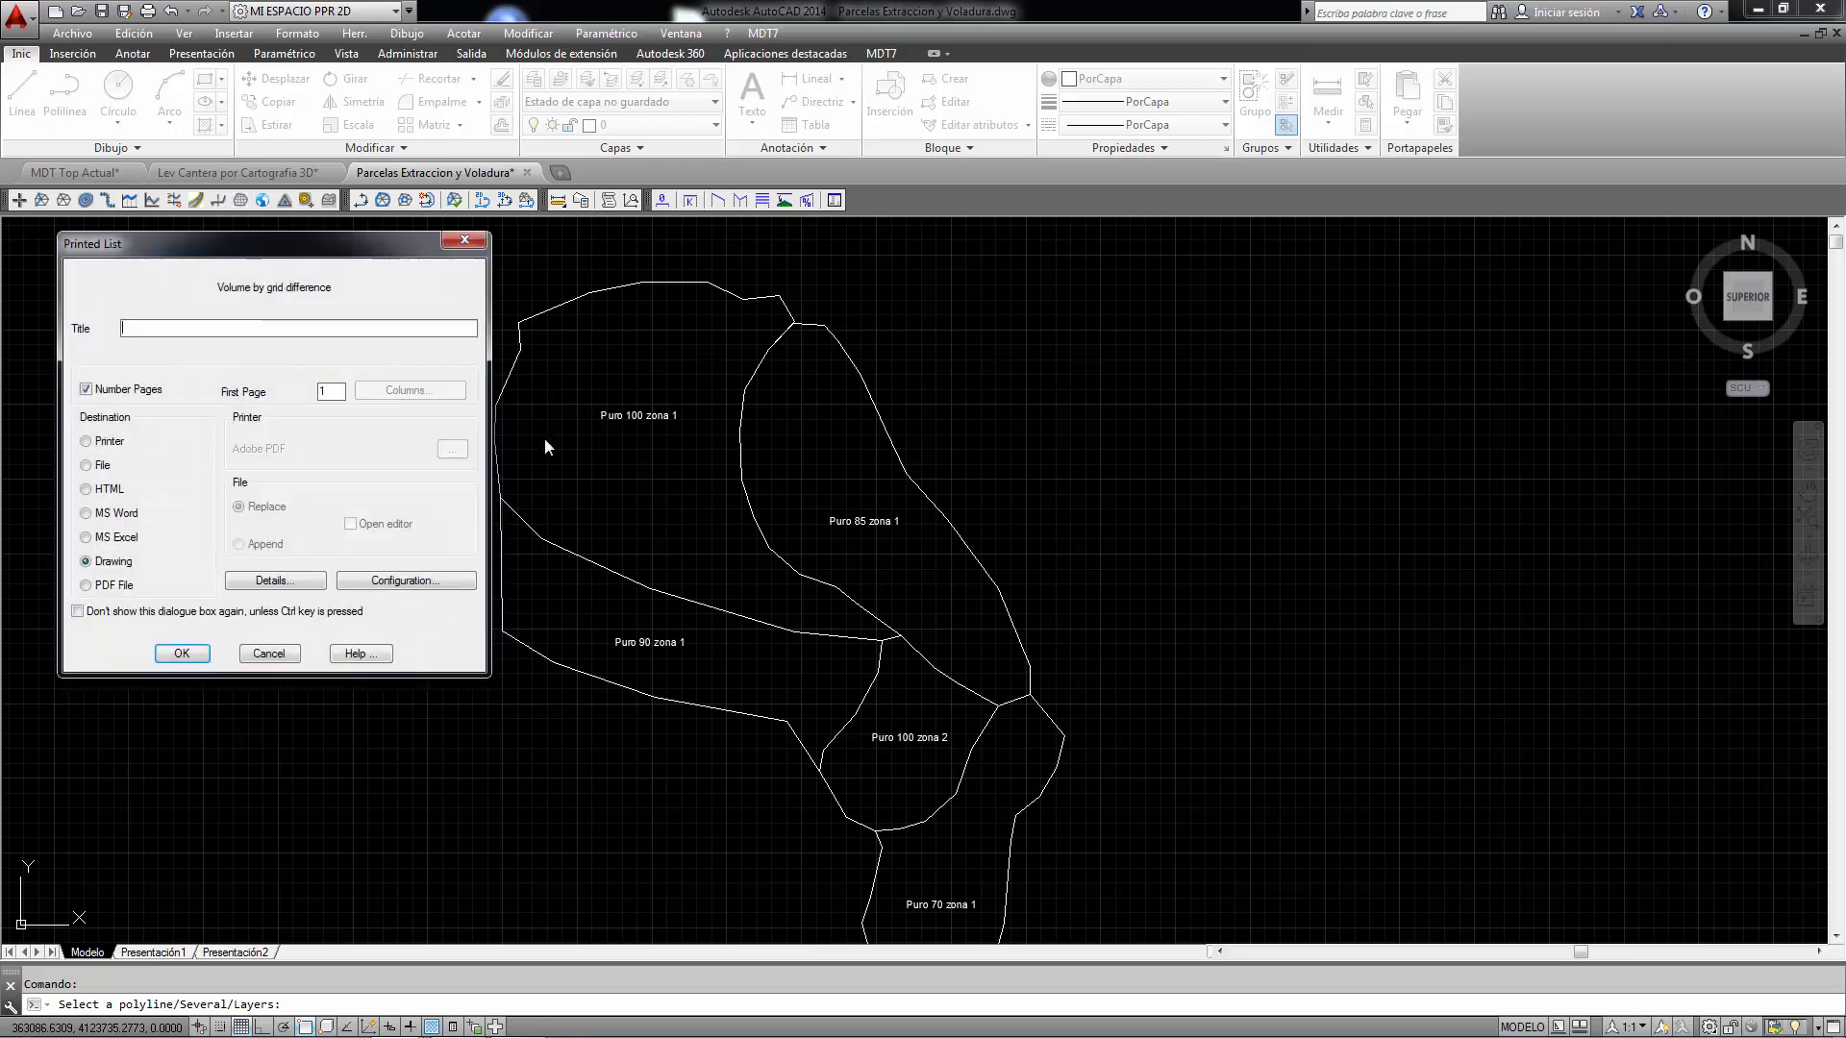
pyautogui.click(177, 656)
pyautogui.click(1138, 380)
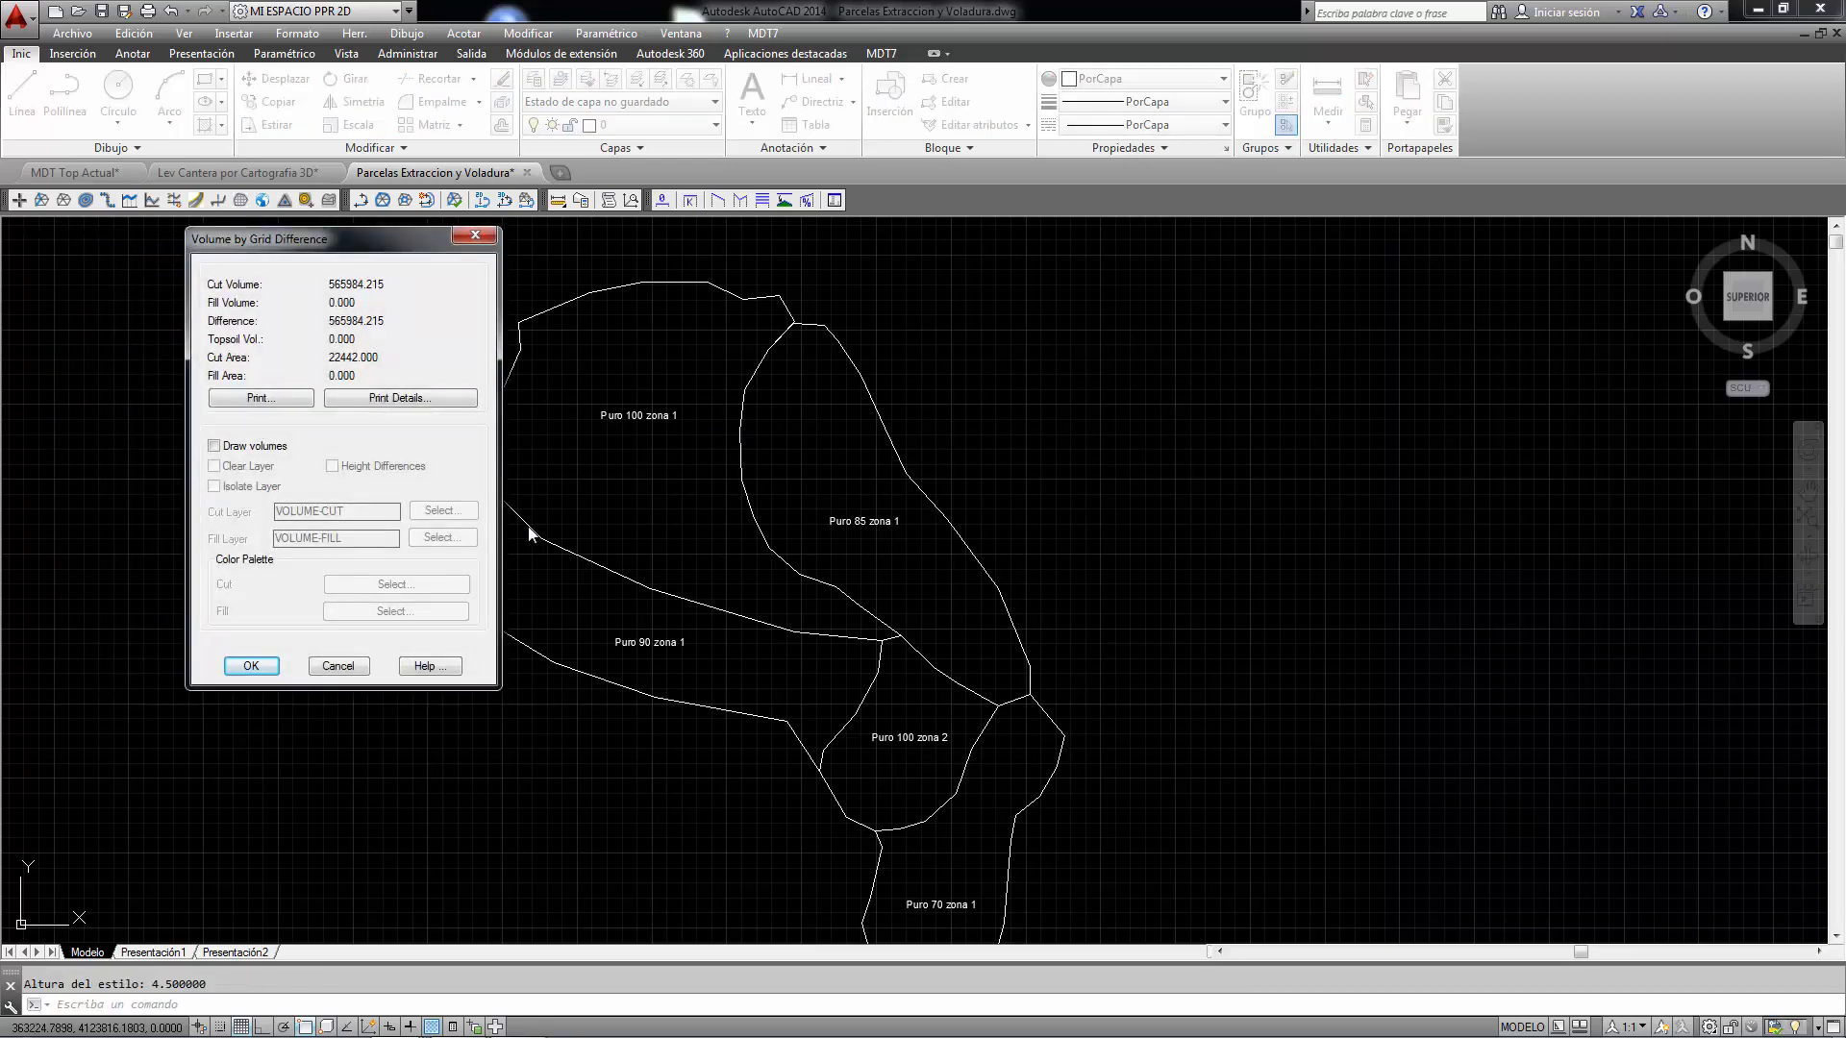
# - Enable Draw volumes and place the volume colour legend next to the cut area
pyautogui.click(213, 446)
pyautogui.click(251, 665)
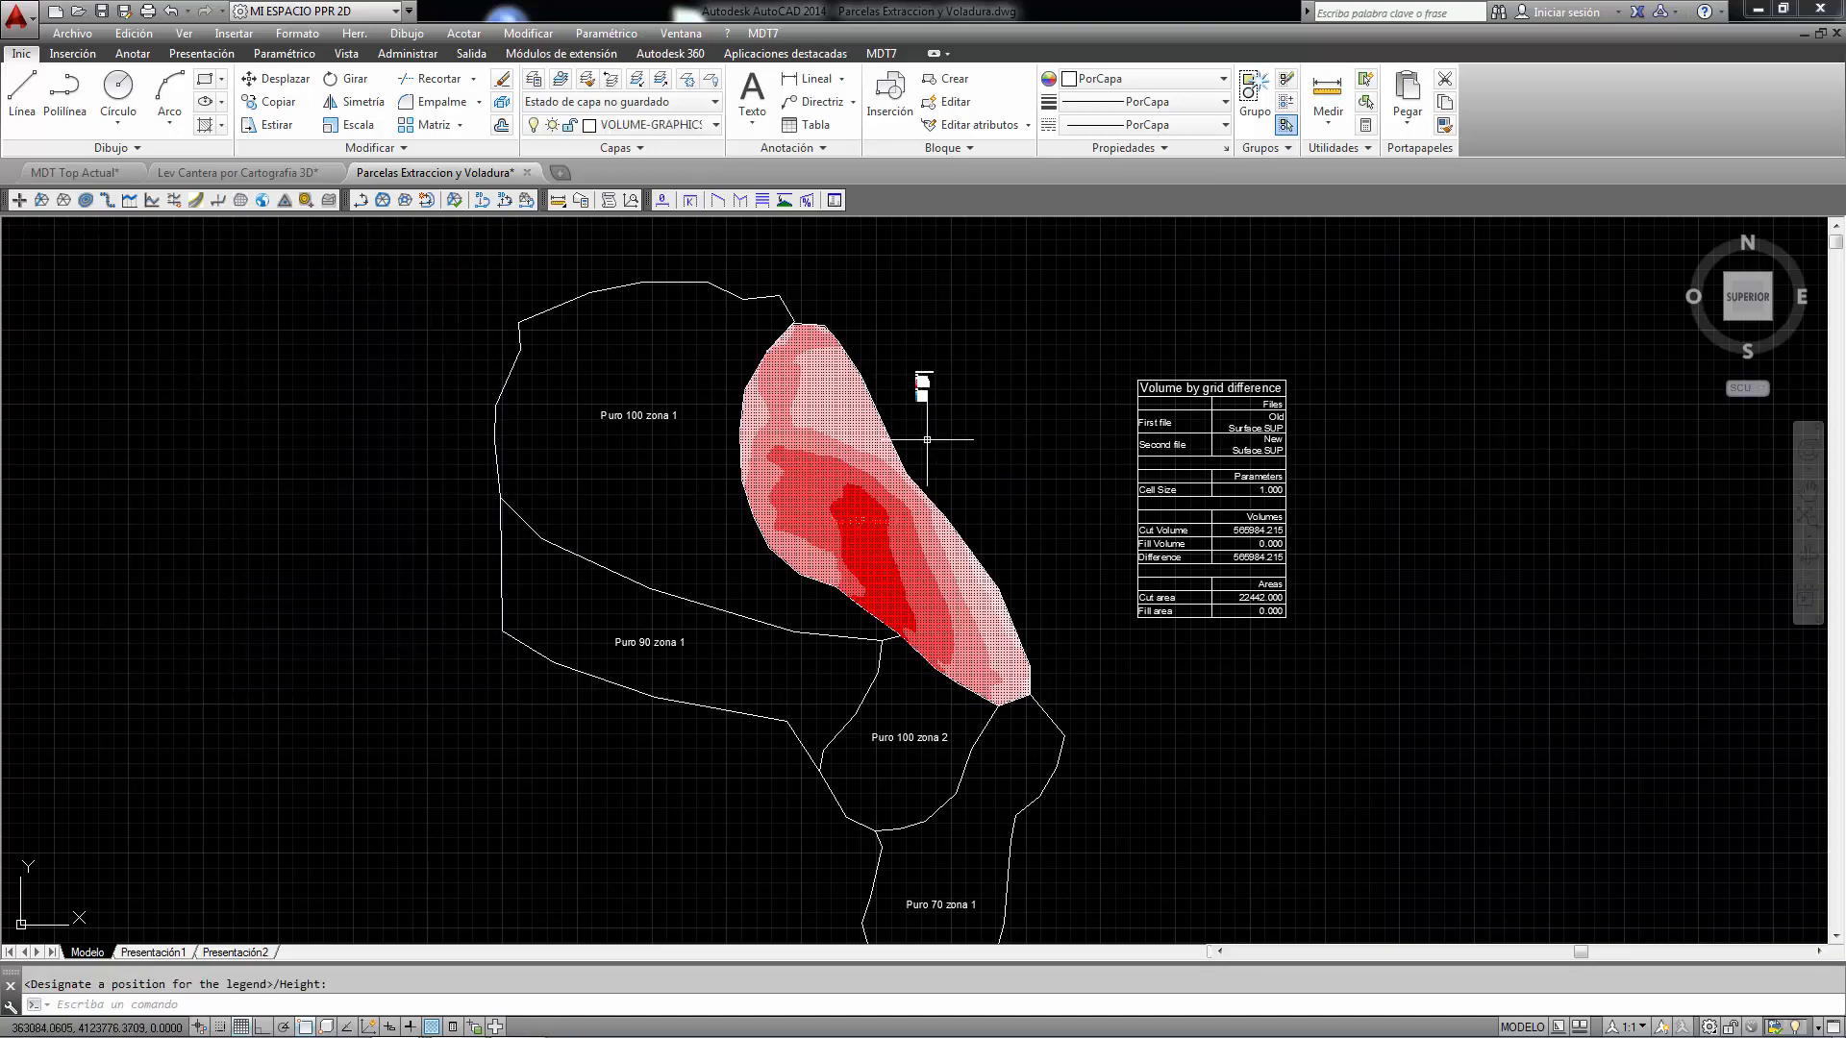
pyautogui.scroll(4, 925, 444)
pyautogui.scroll(-4, 925, 445)
pyautogui.scroll(4, 1209, 538)
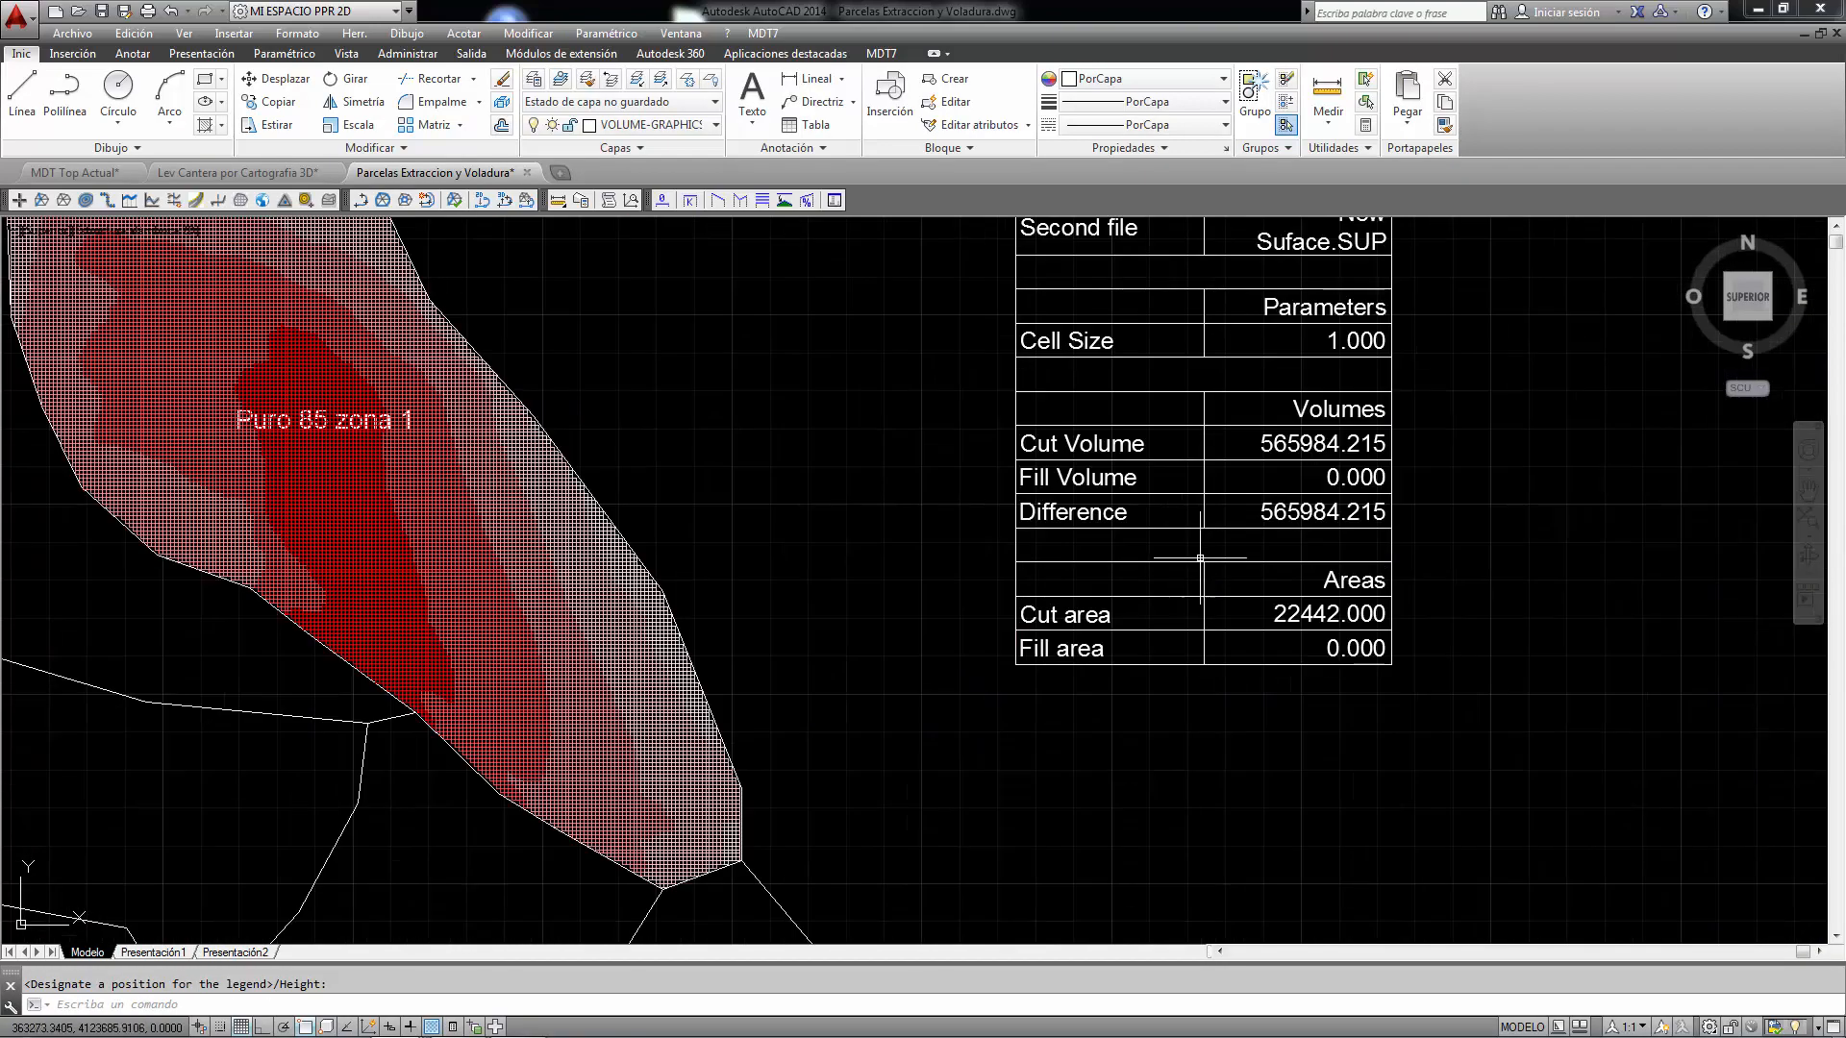
pyautogui.scroll(-4, 1208, 537)
pyautogui.click(660, 391)
pyautogui.click(660, 448)
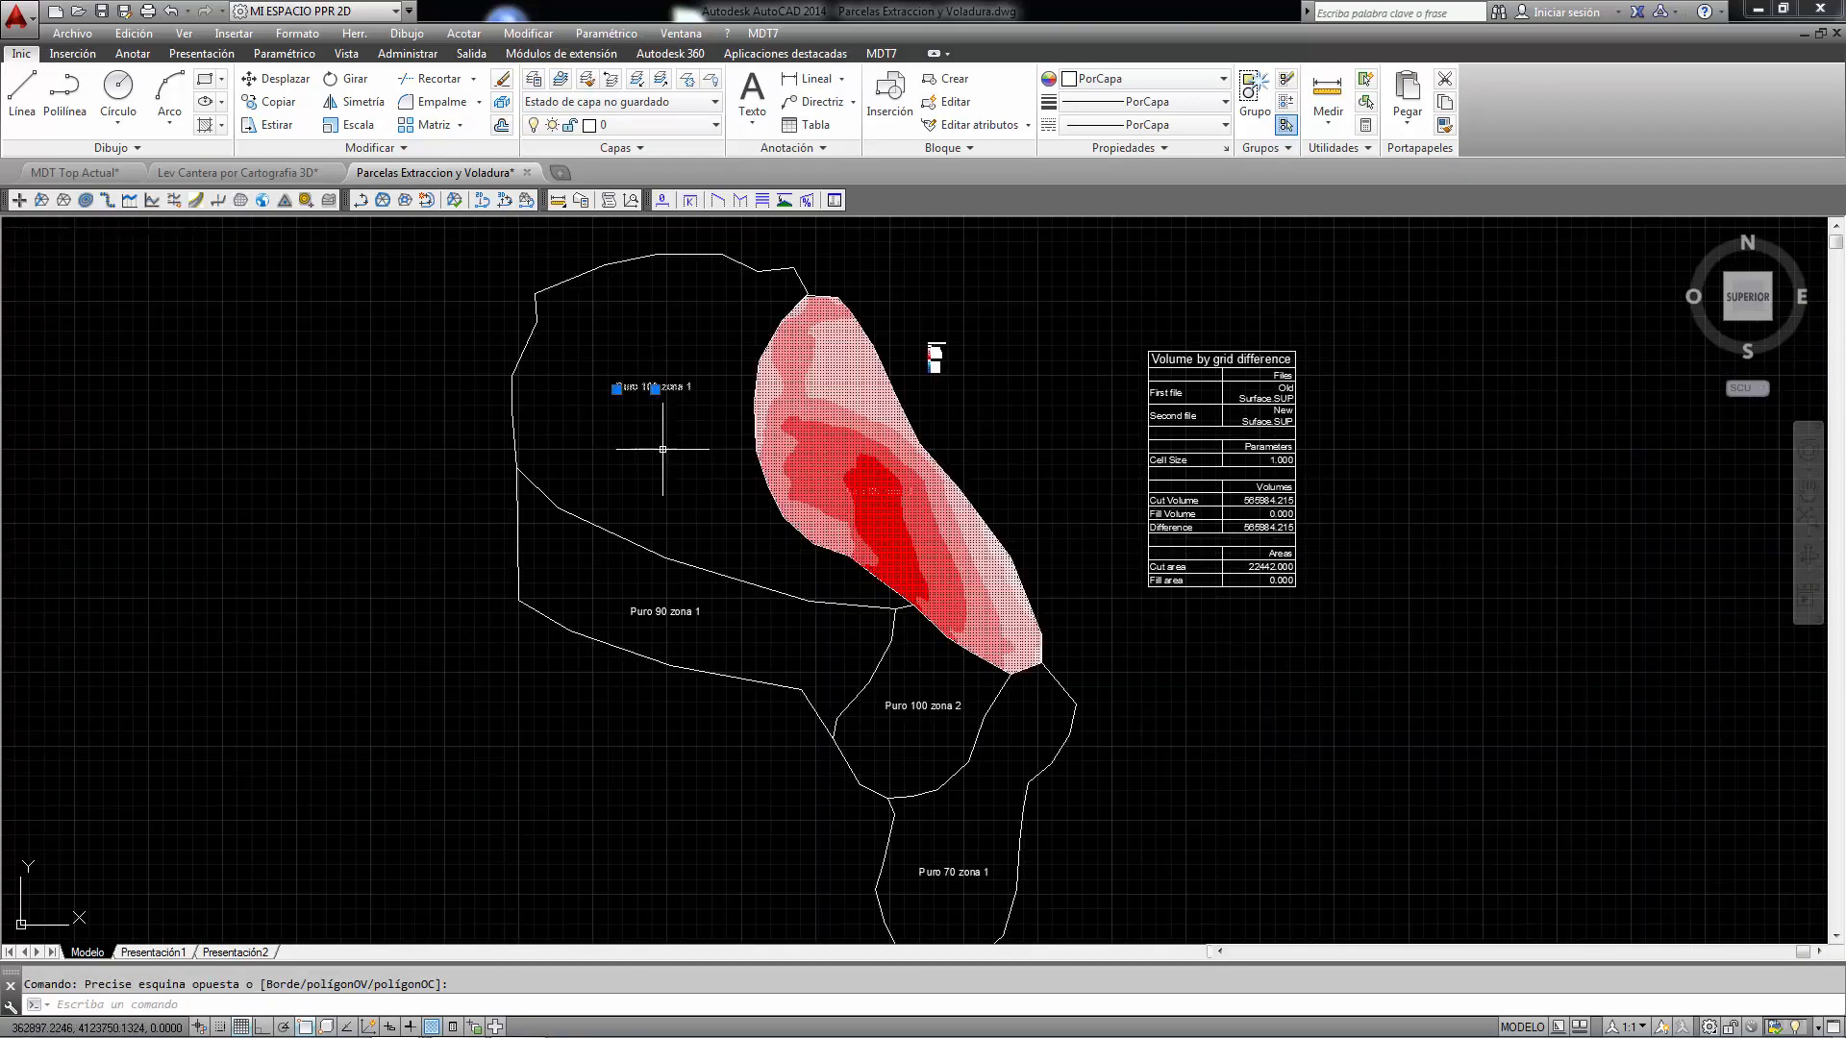
pyautogui.click(673, 612)
pyautogui.click(919, 709)
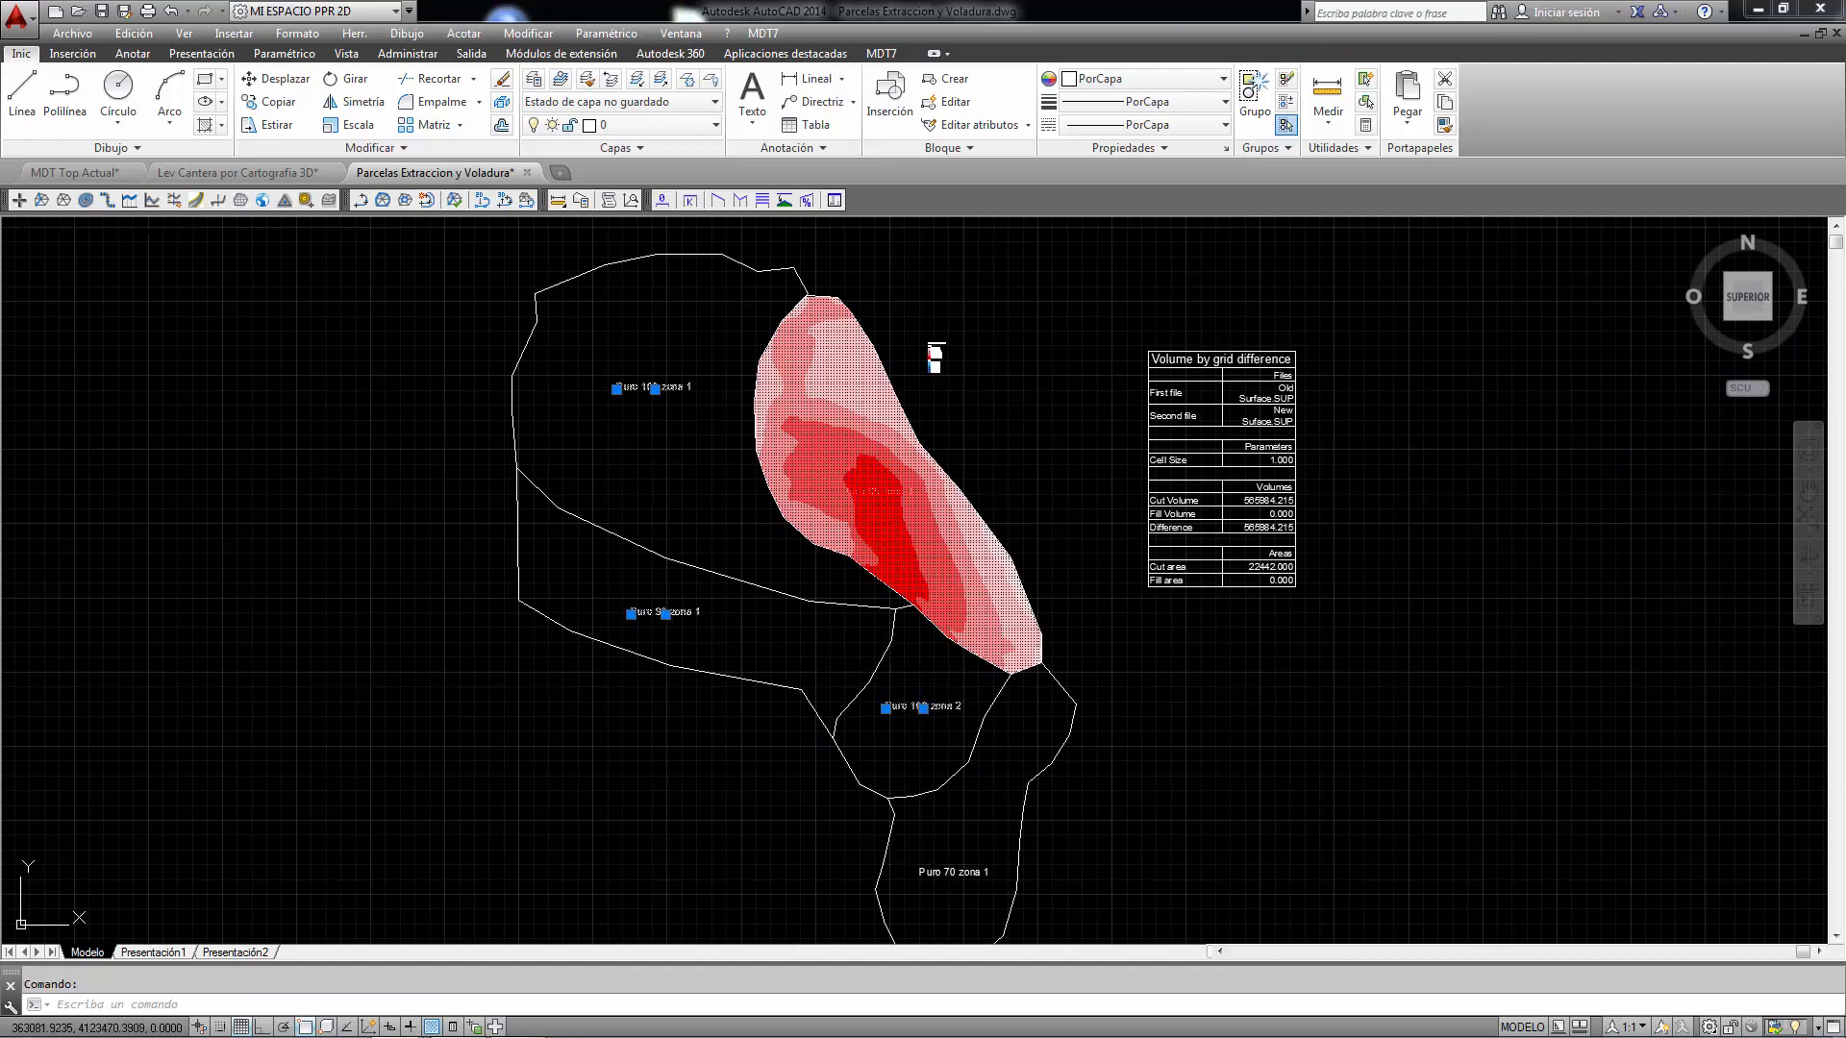
pyautogui.click(925, 875)
pyautogui.press('Escape')
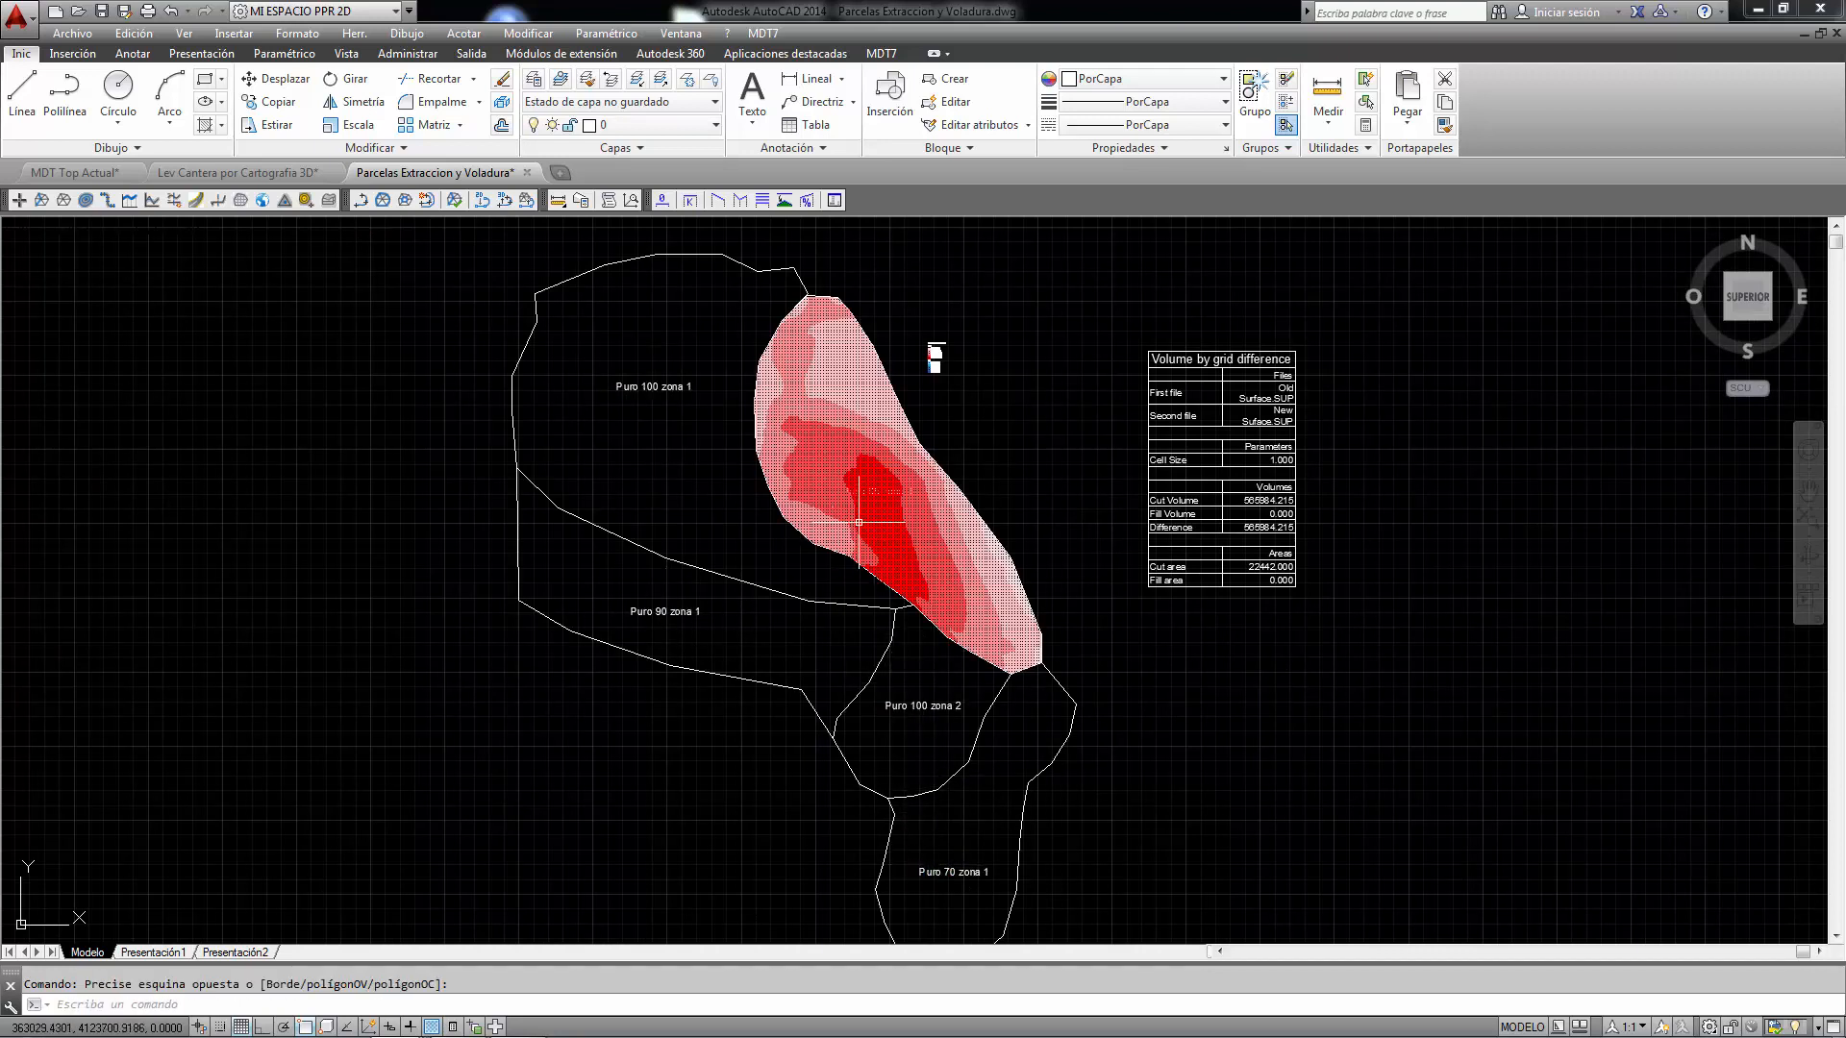
# - Try to start the Volume by Plots calculation
pyautogui.click(763, 33)
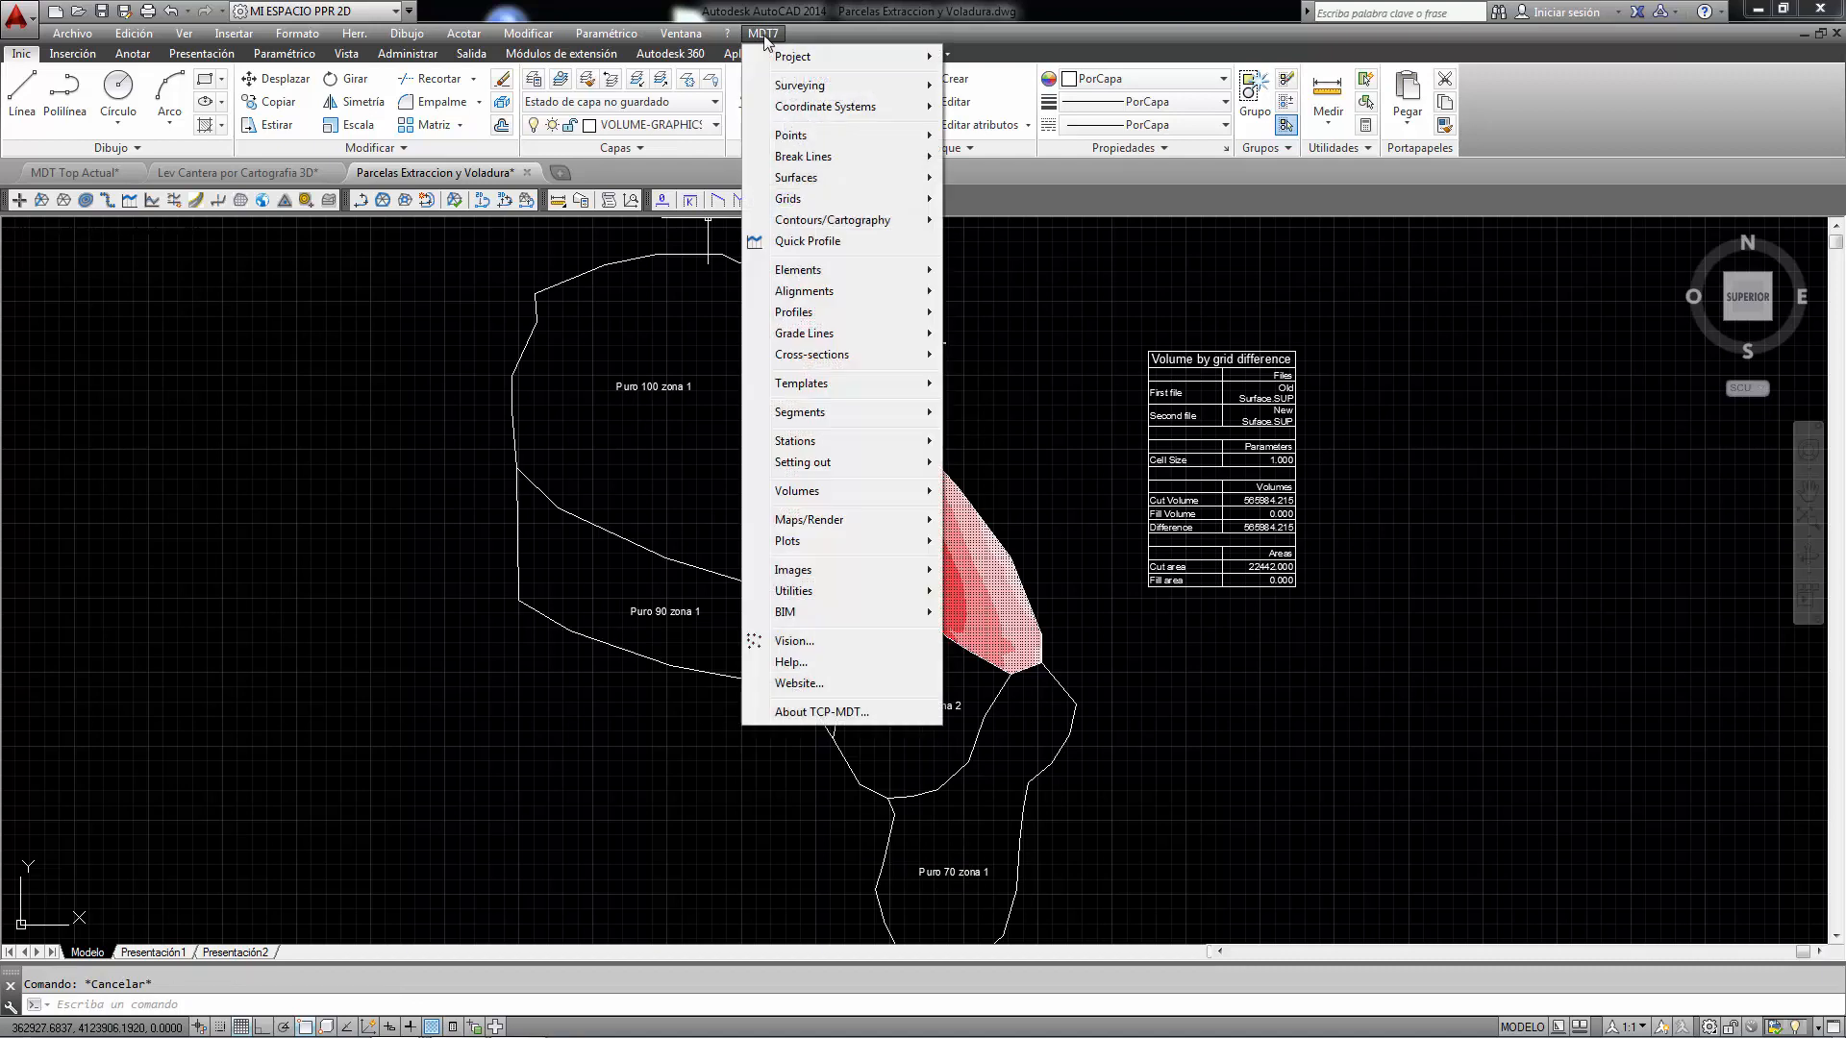
pyautogui.moveTo(817, 491)
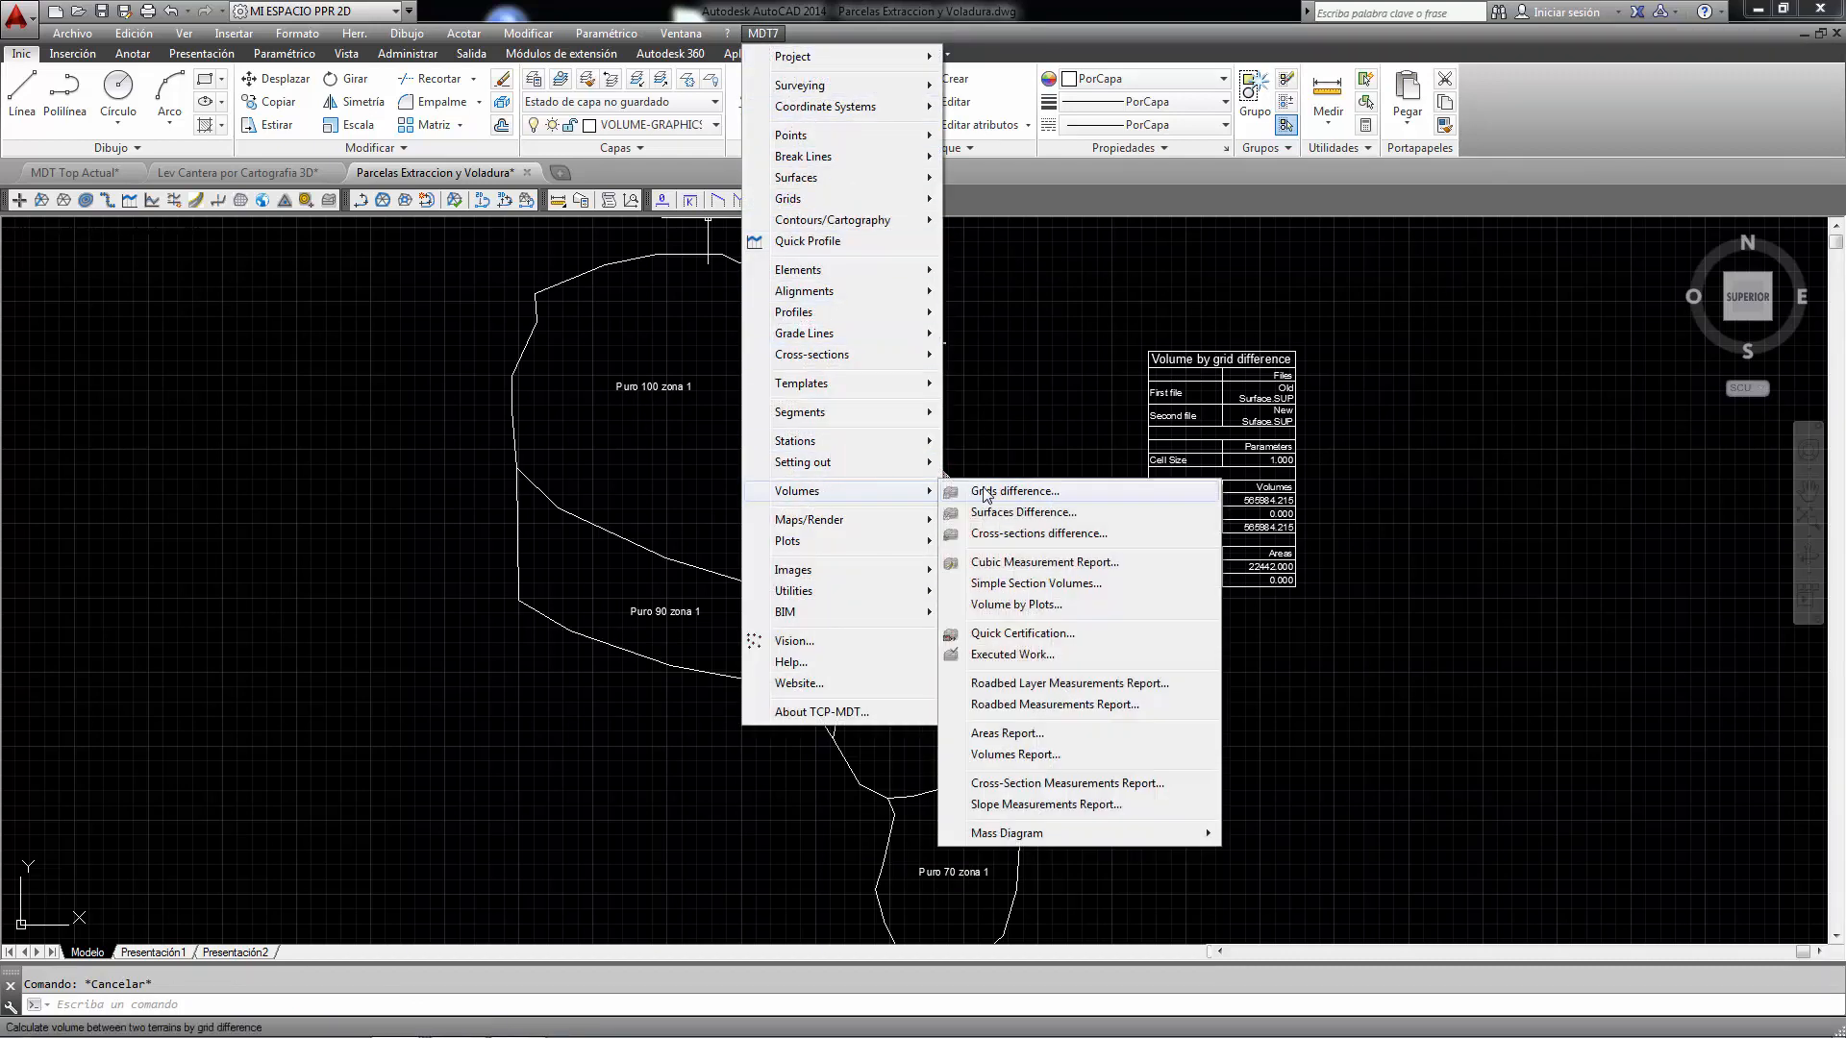
pyautogui.click(1052, 606)
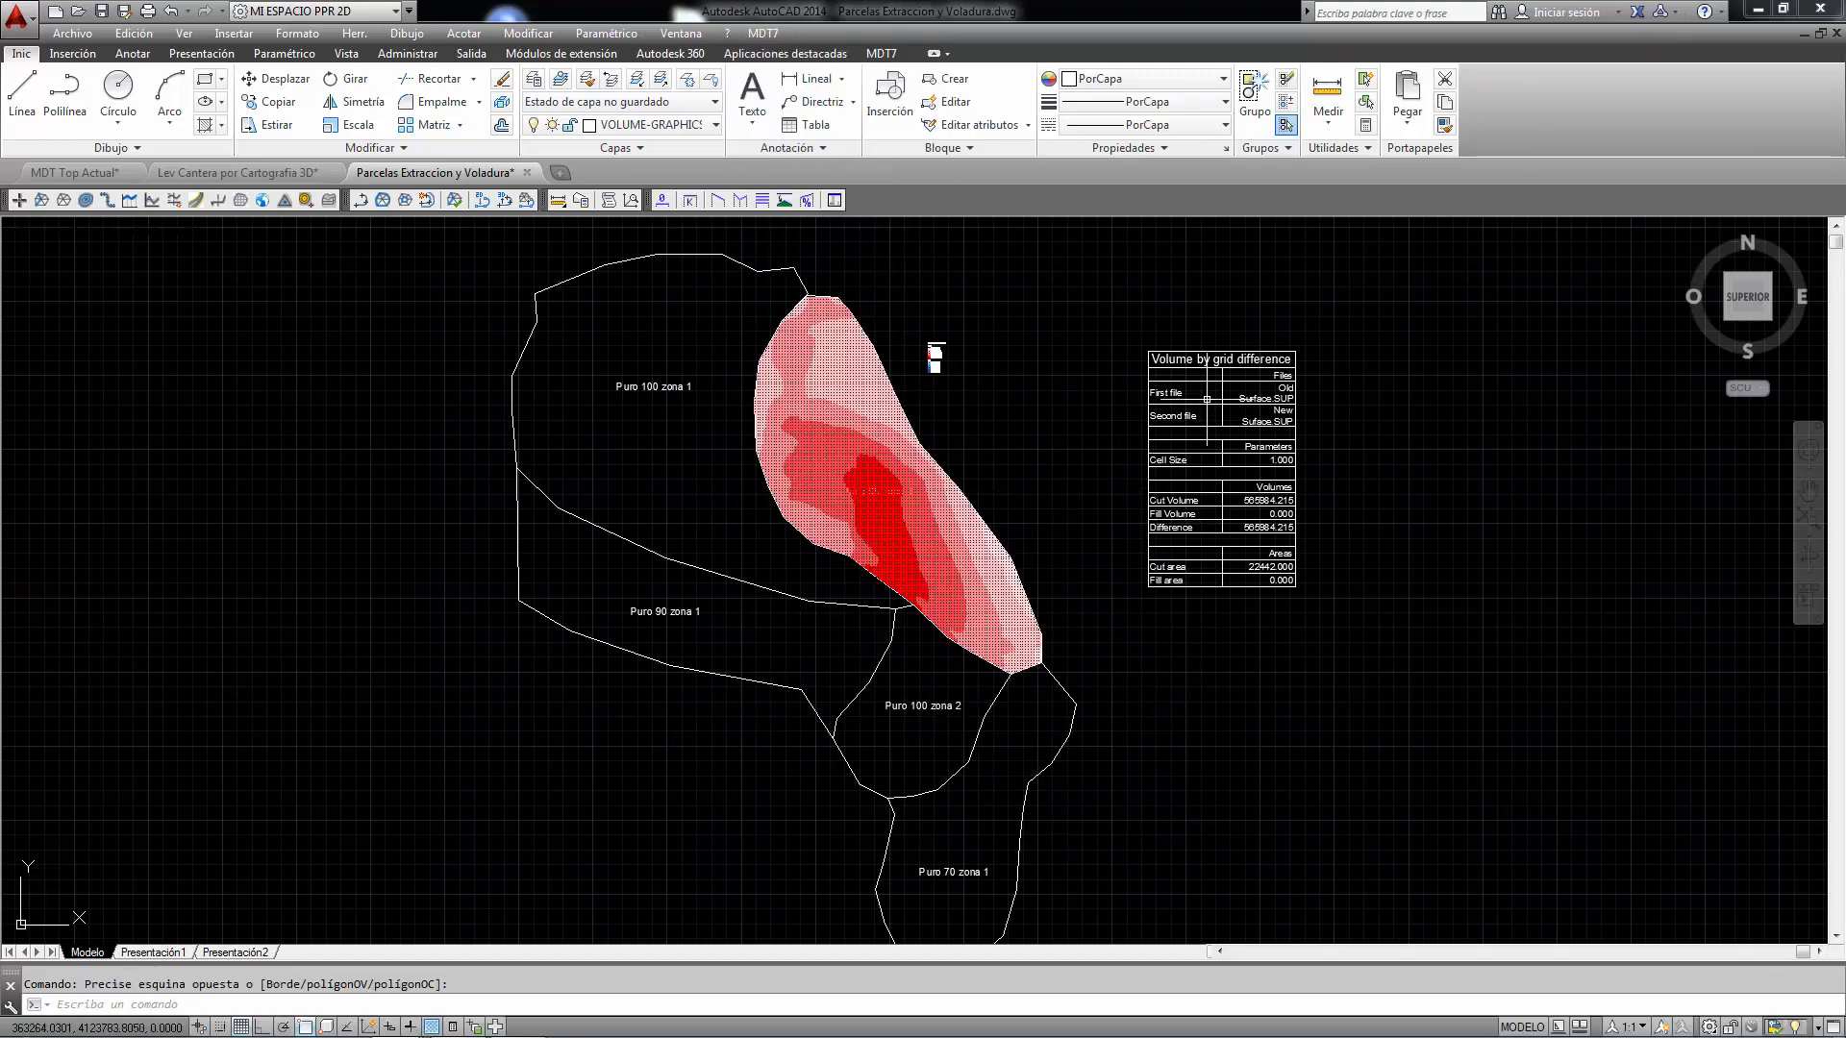
# - Delete the volume results table from the drawing
pyautogui.click(1488, 571)
pyautogui.click(1224, 362)
pyautogui.press('Delete')
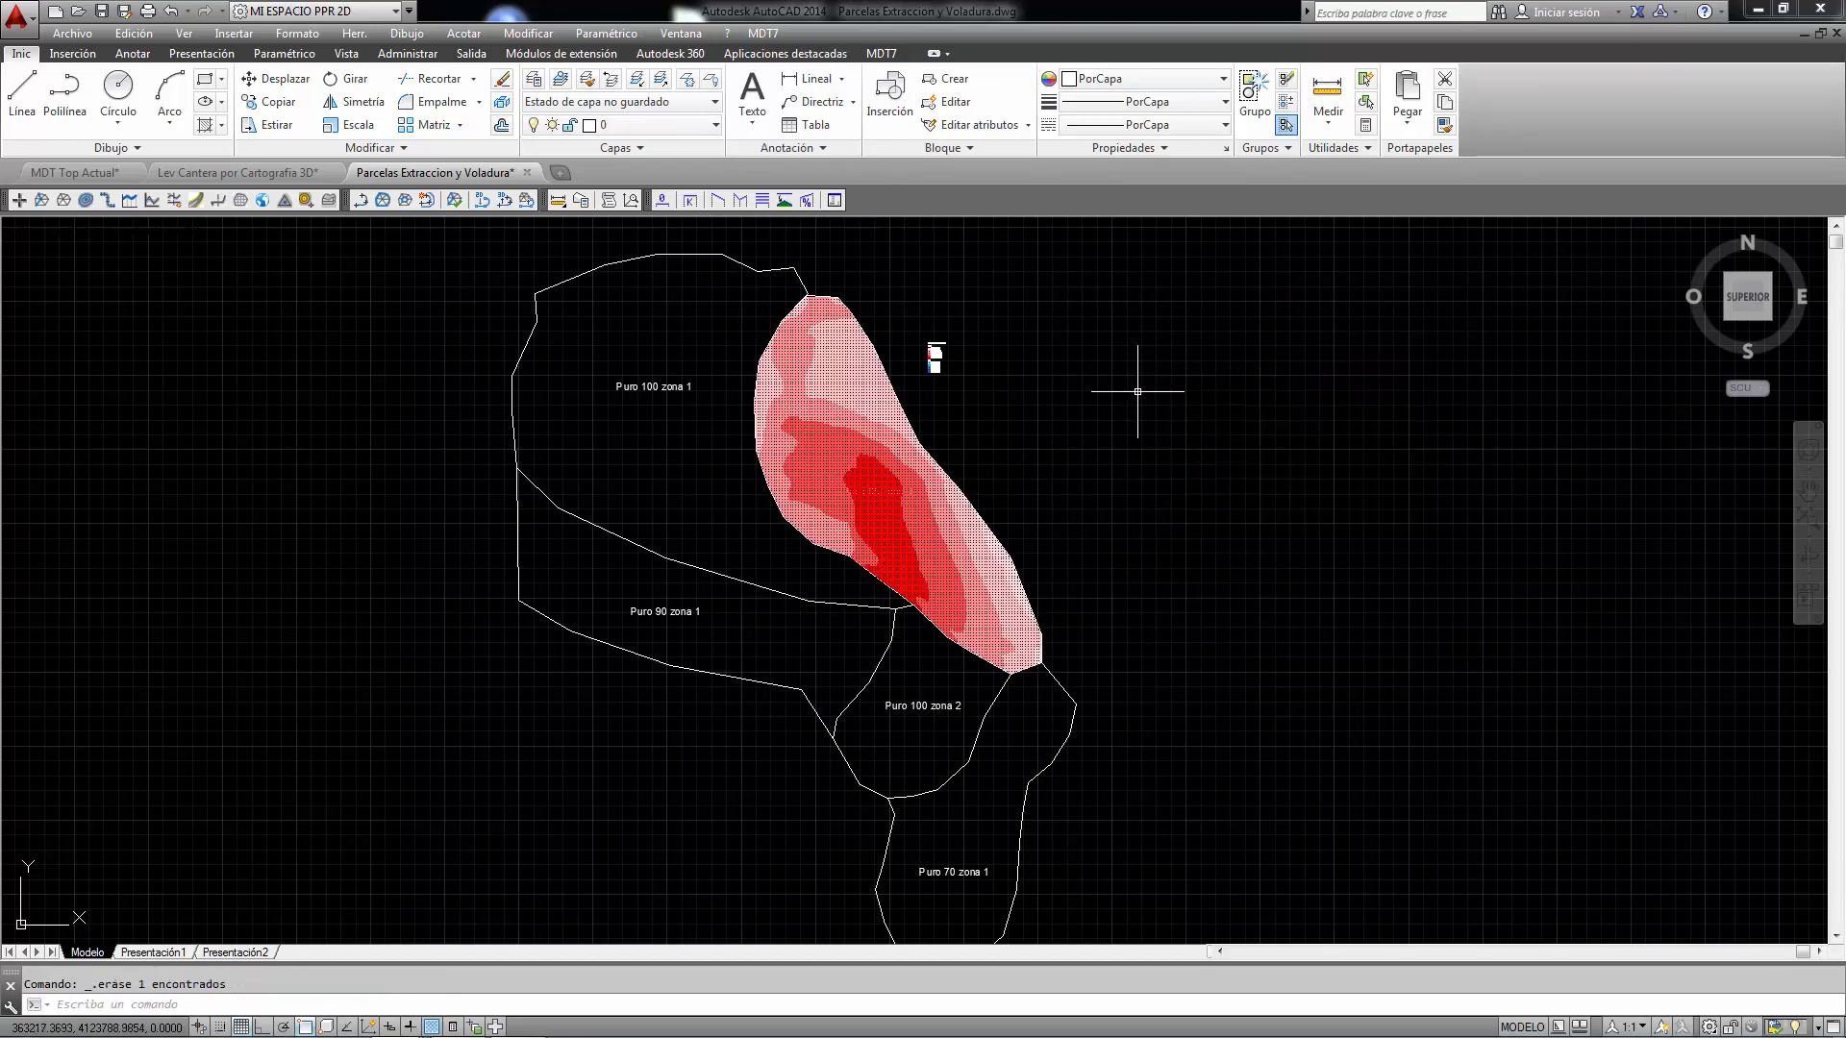
# - Delete the volume colour legend
pyautogui.scroll(2, 988, 355)
pyautogui.click(878, 276)
pyautogui.click(989, 400)
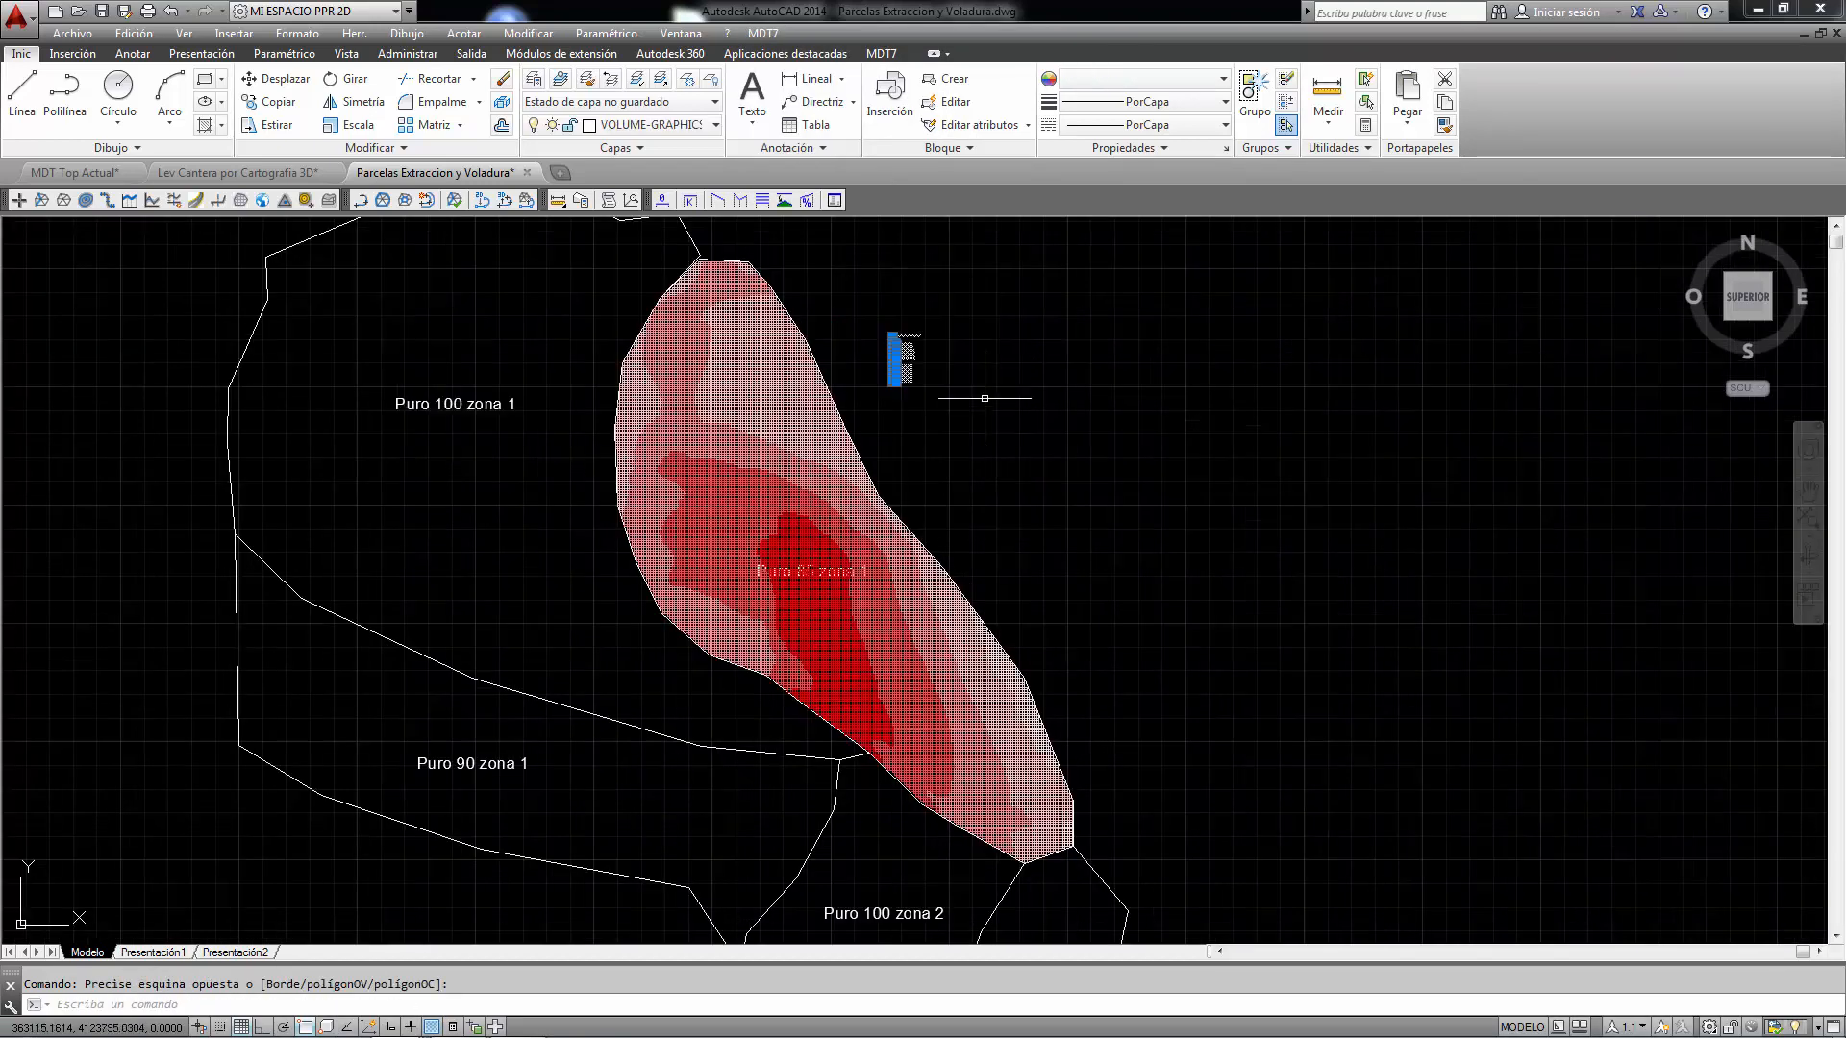
pyautogui.press('Delete')
# - Delete the VOLUME-CUT layer and its colour map with the layer-delete tool
pyautogui.click(639, 147)
pyautogui.click(757, 171)
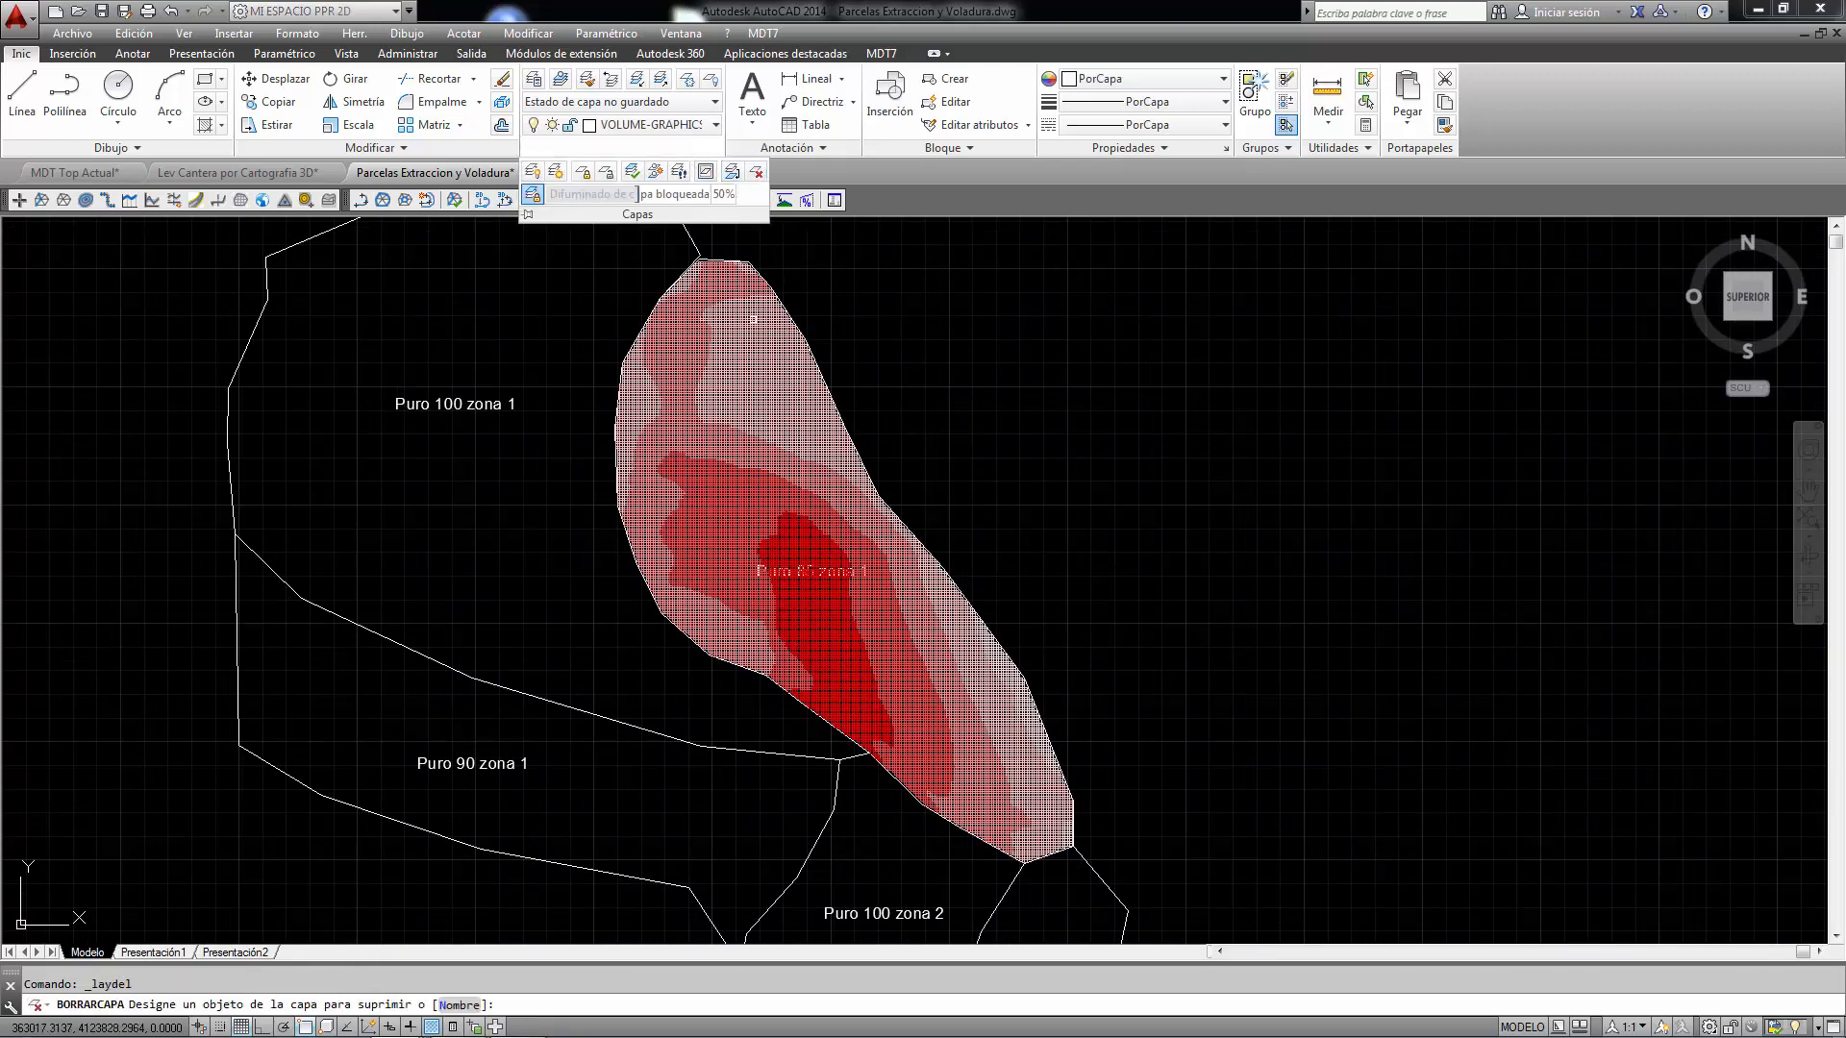
pyautogui.click(752, 336)
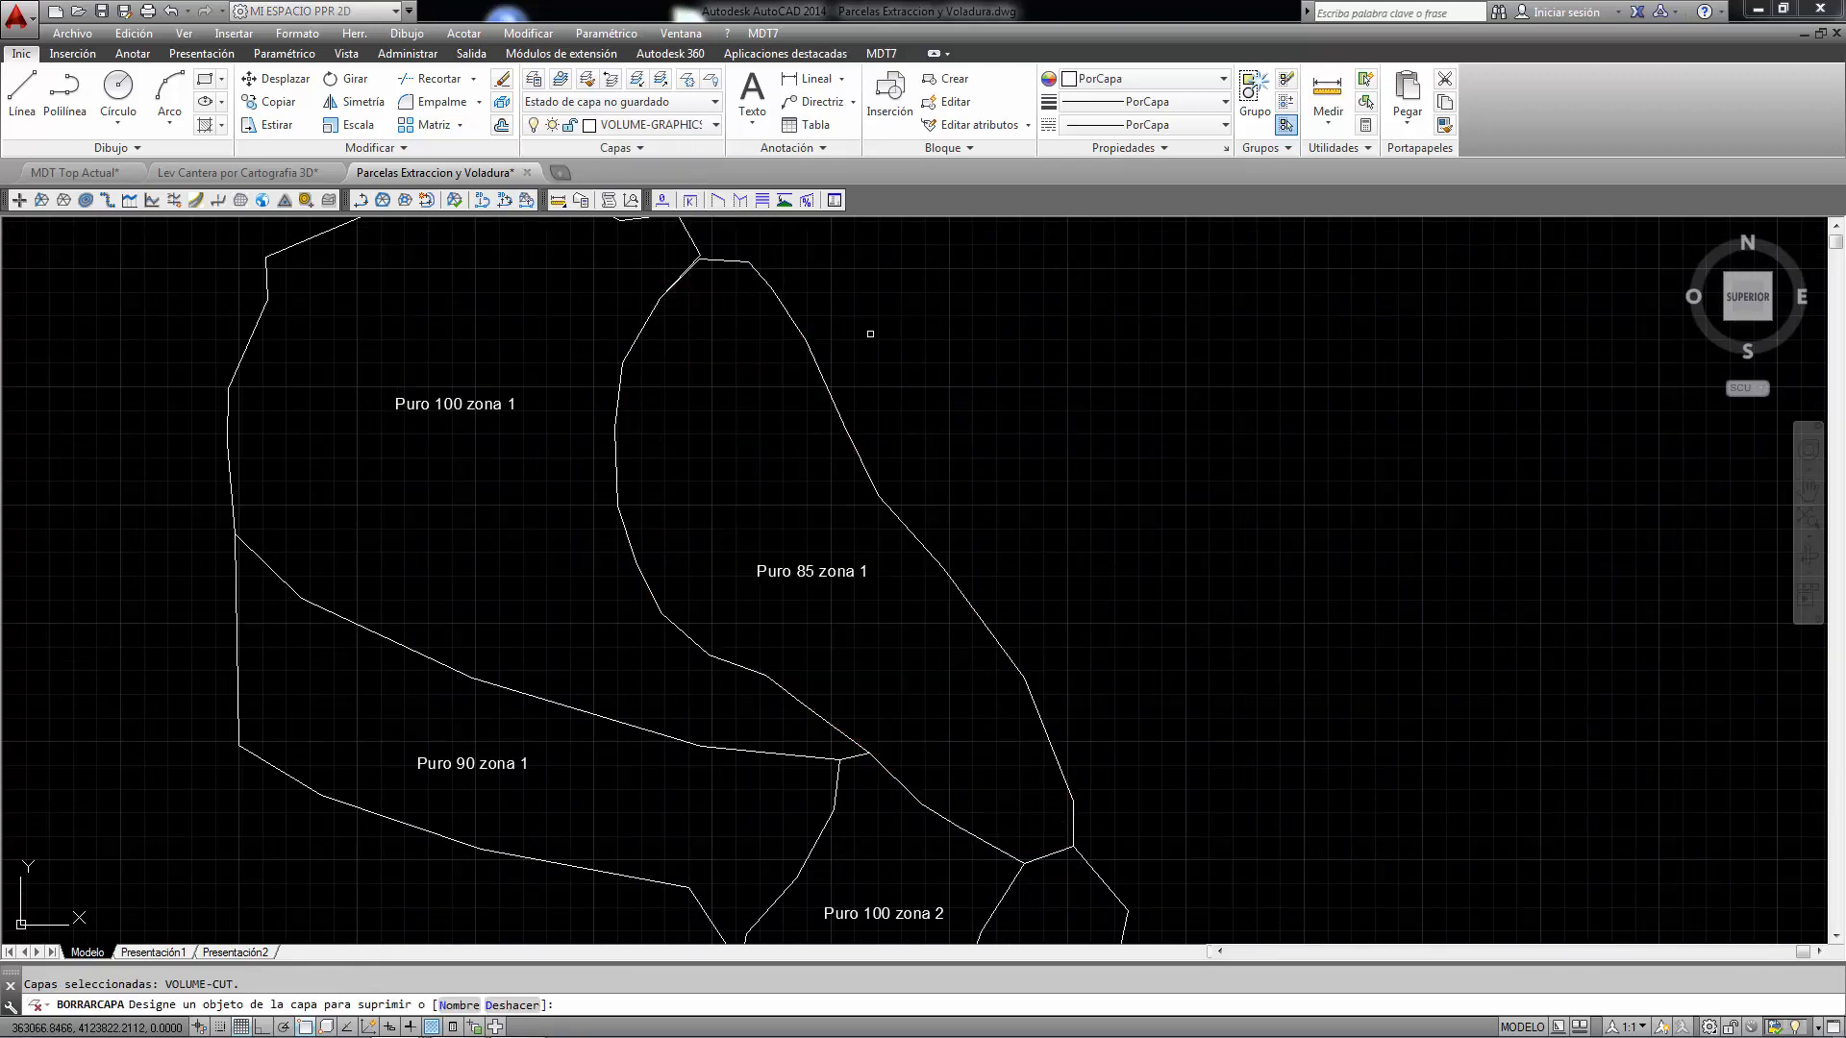
pyautogui.rightClick(930, 319)
pyautogui.click(975, 331)
pyautogui.write('s')
pyautogui.press('Return')
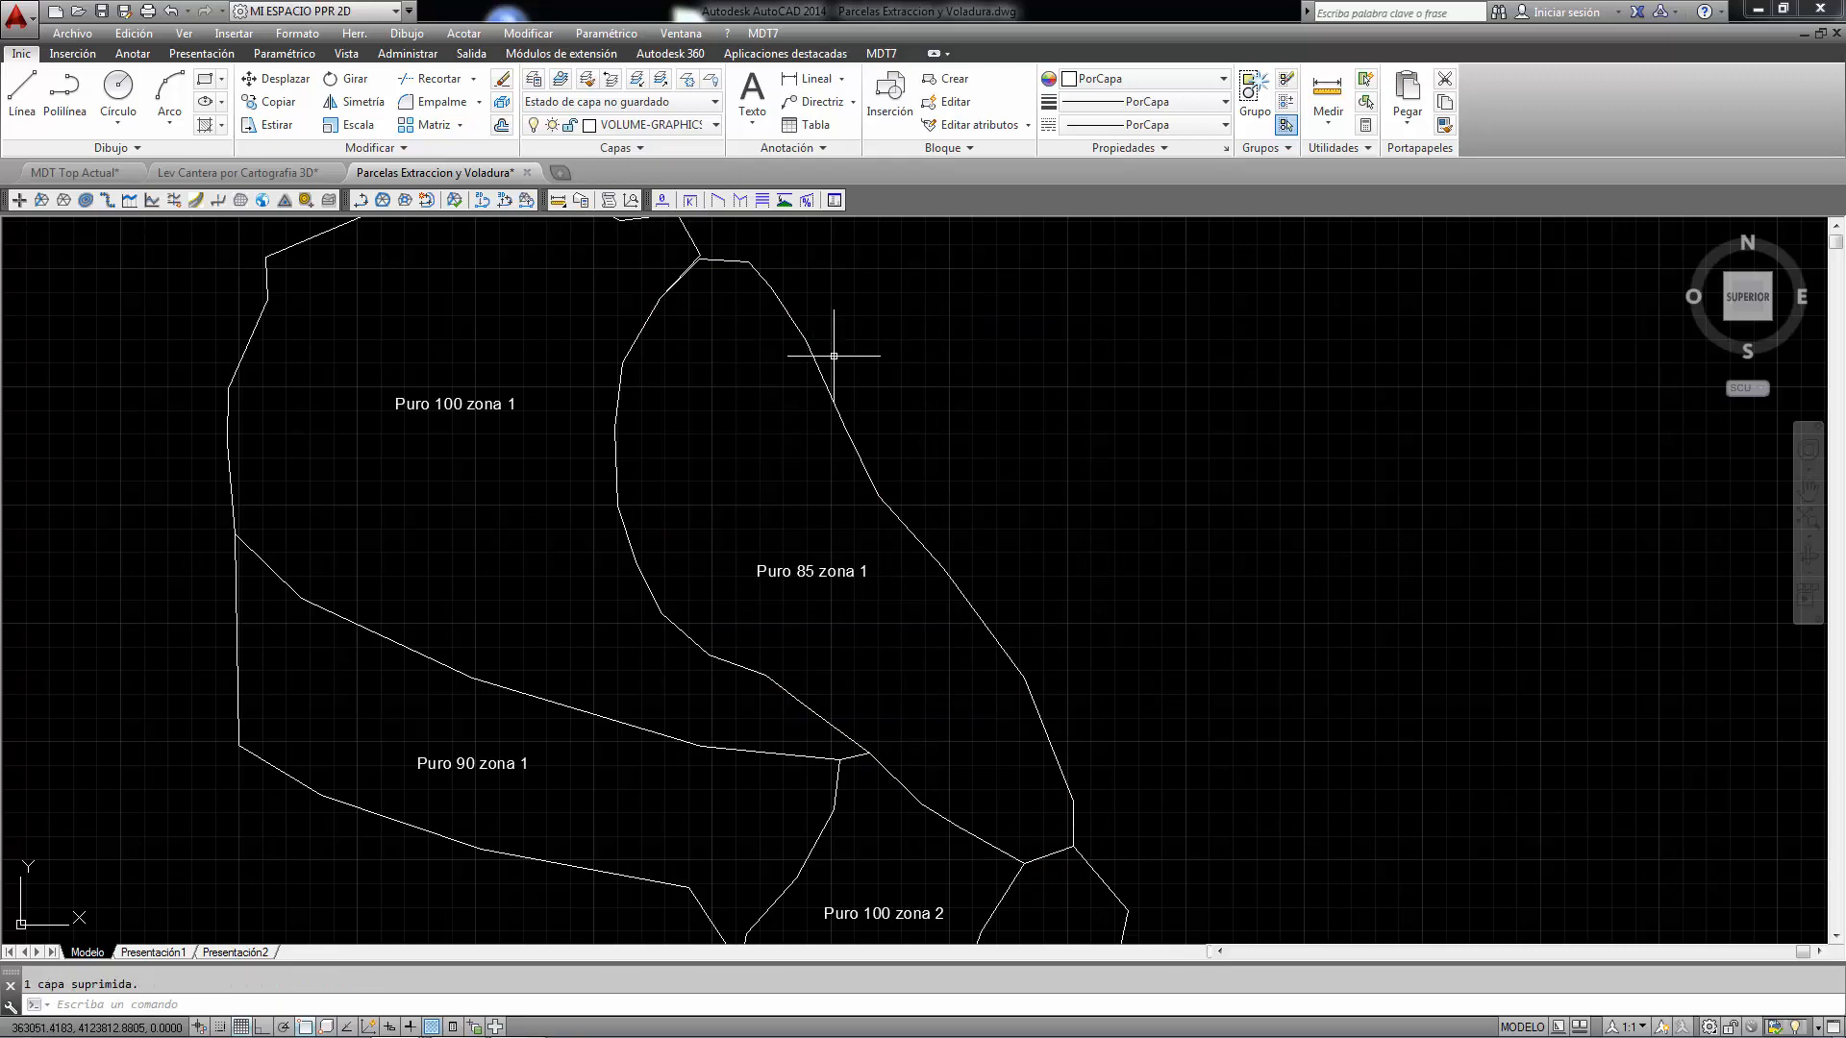
# - Zoom to the parcels and start Define plots by polylines with a text height of 10
pyautogui.scroll(-4, 968, 425)
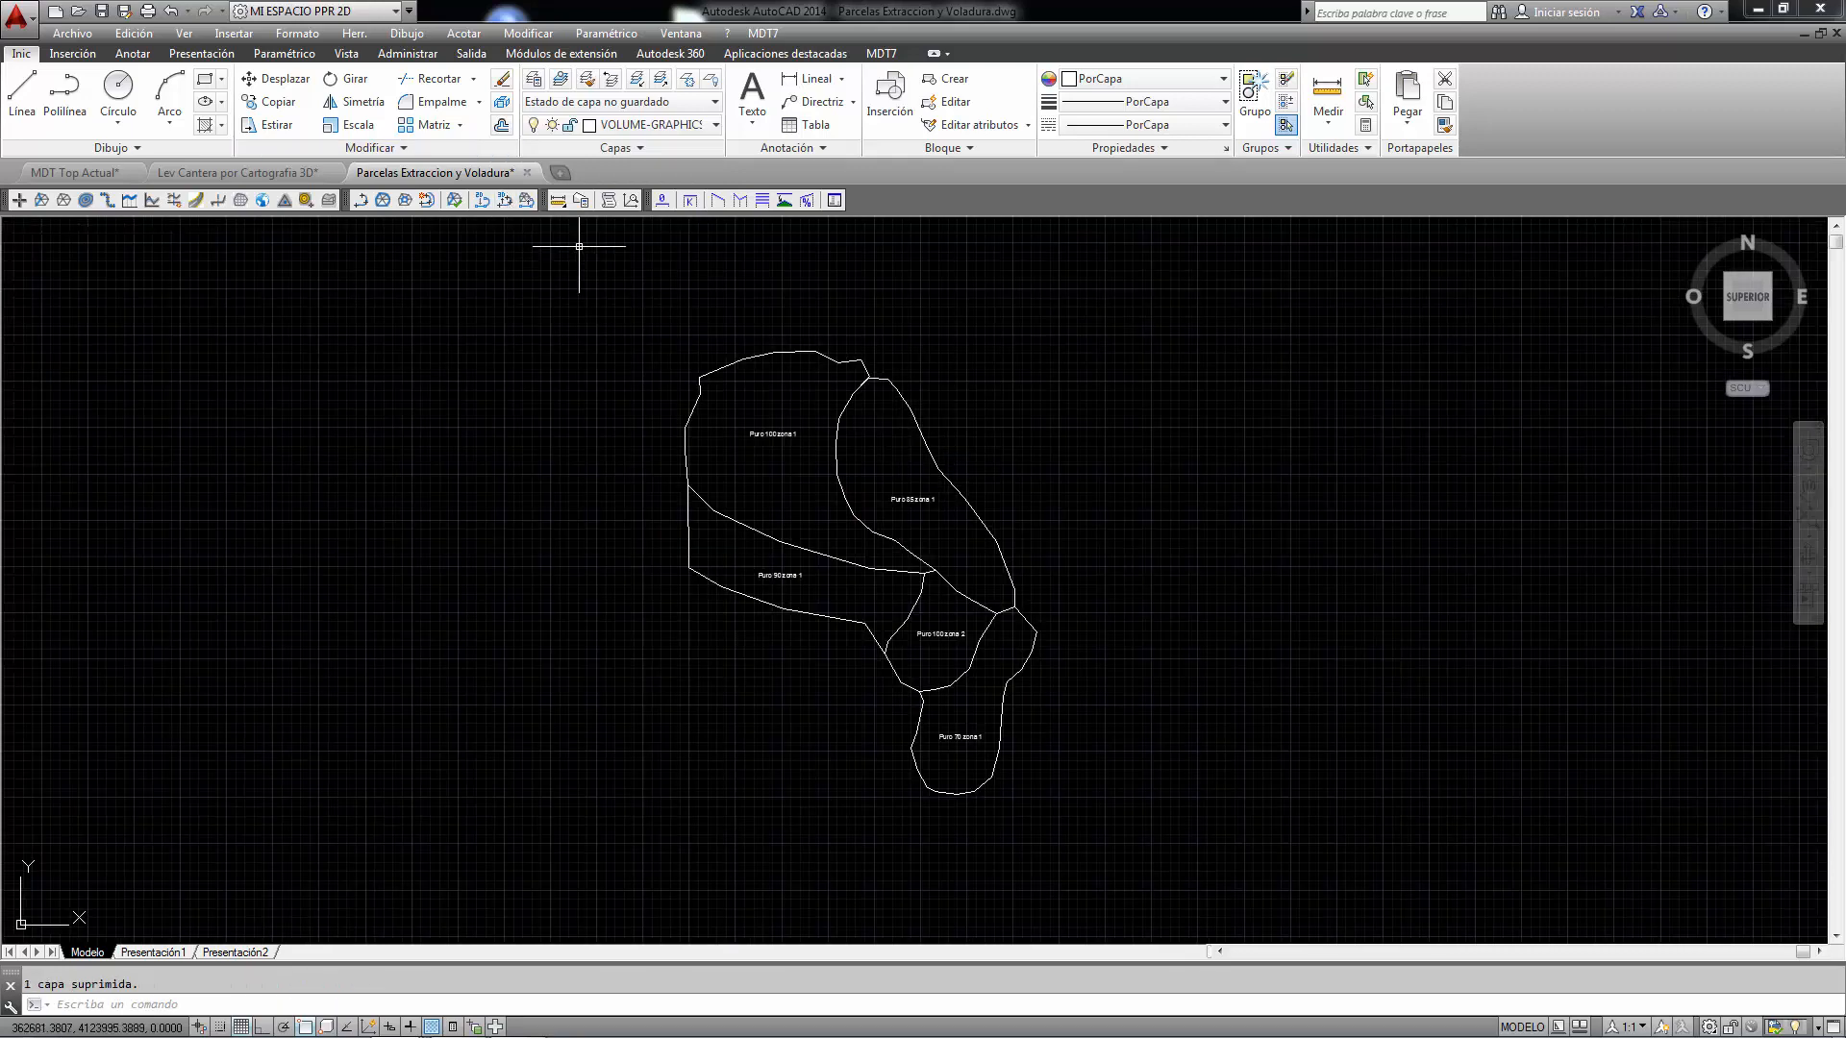
pyautogui.write('z')
pyautogui.press('Return')
pyautogui.write('v')
pyautogui.press('Return')
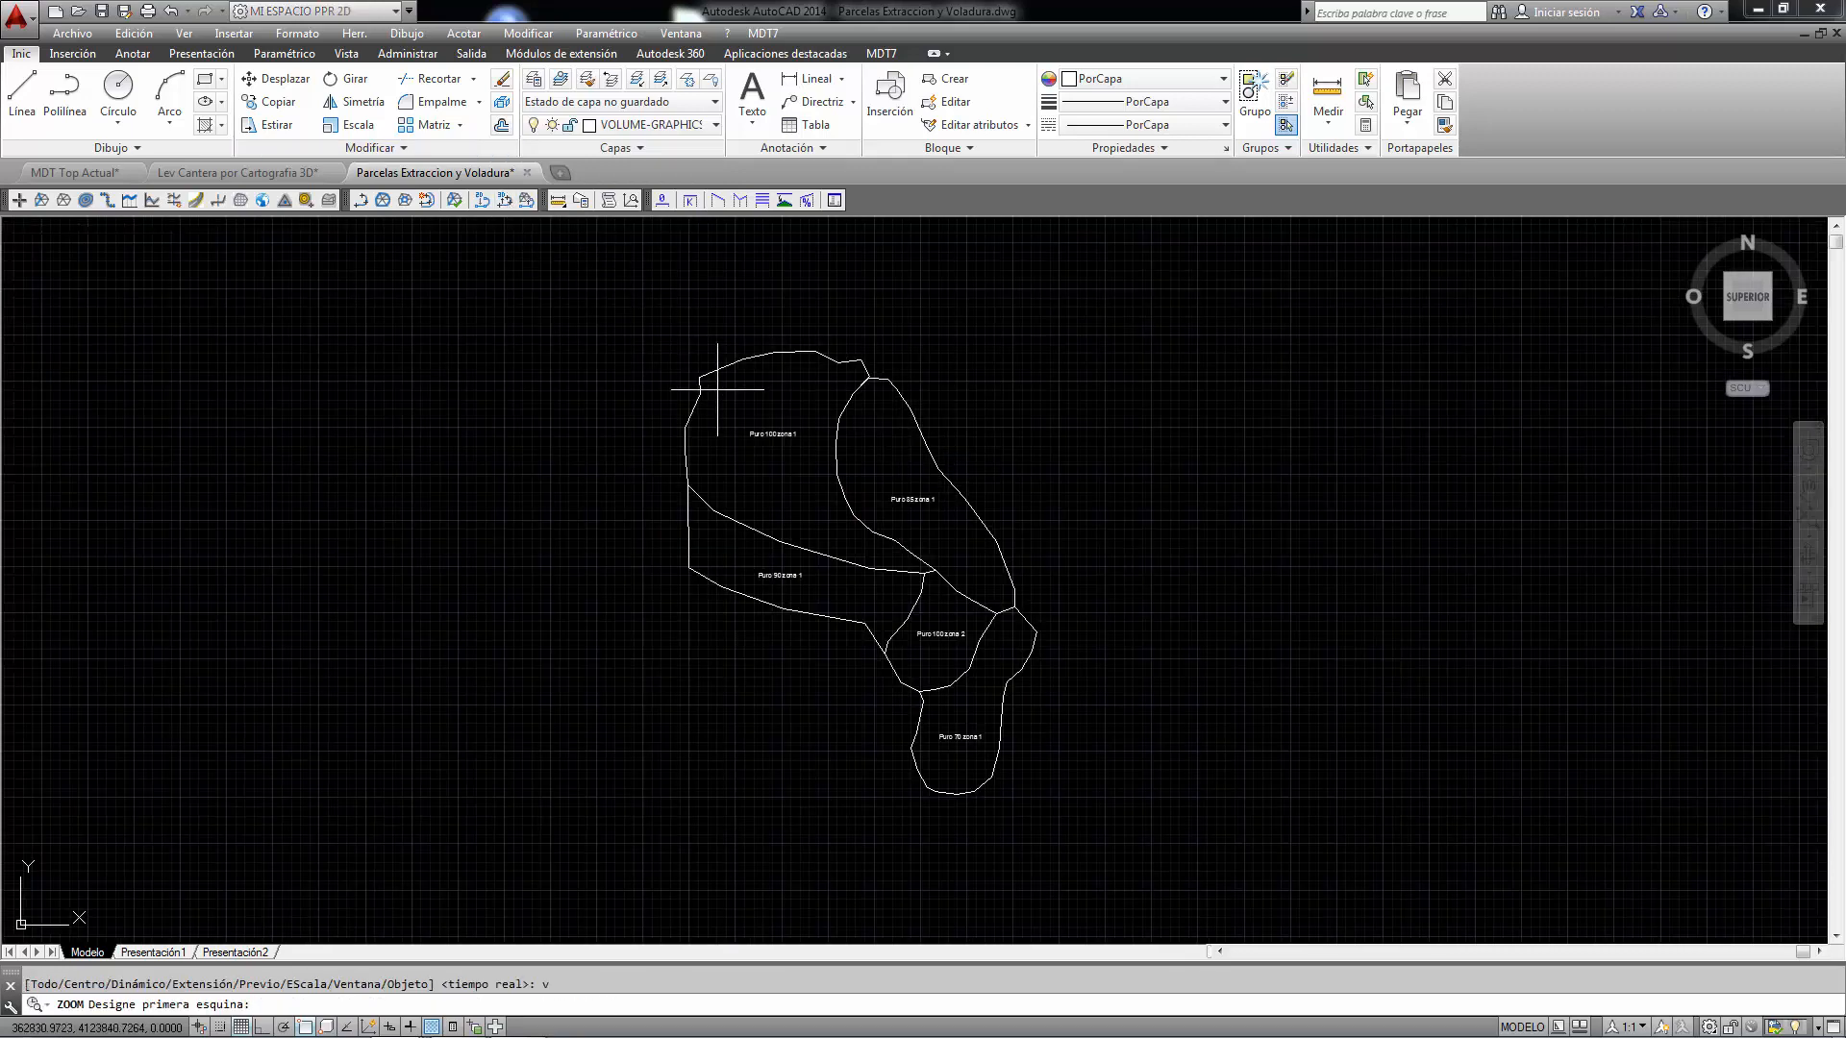
pyautogui.click(737, 421)
pyautogui.click(1005, 743)
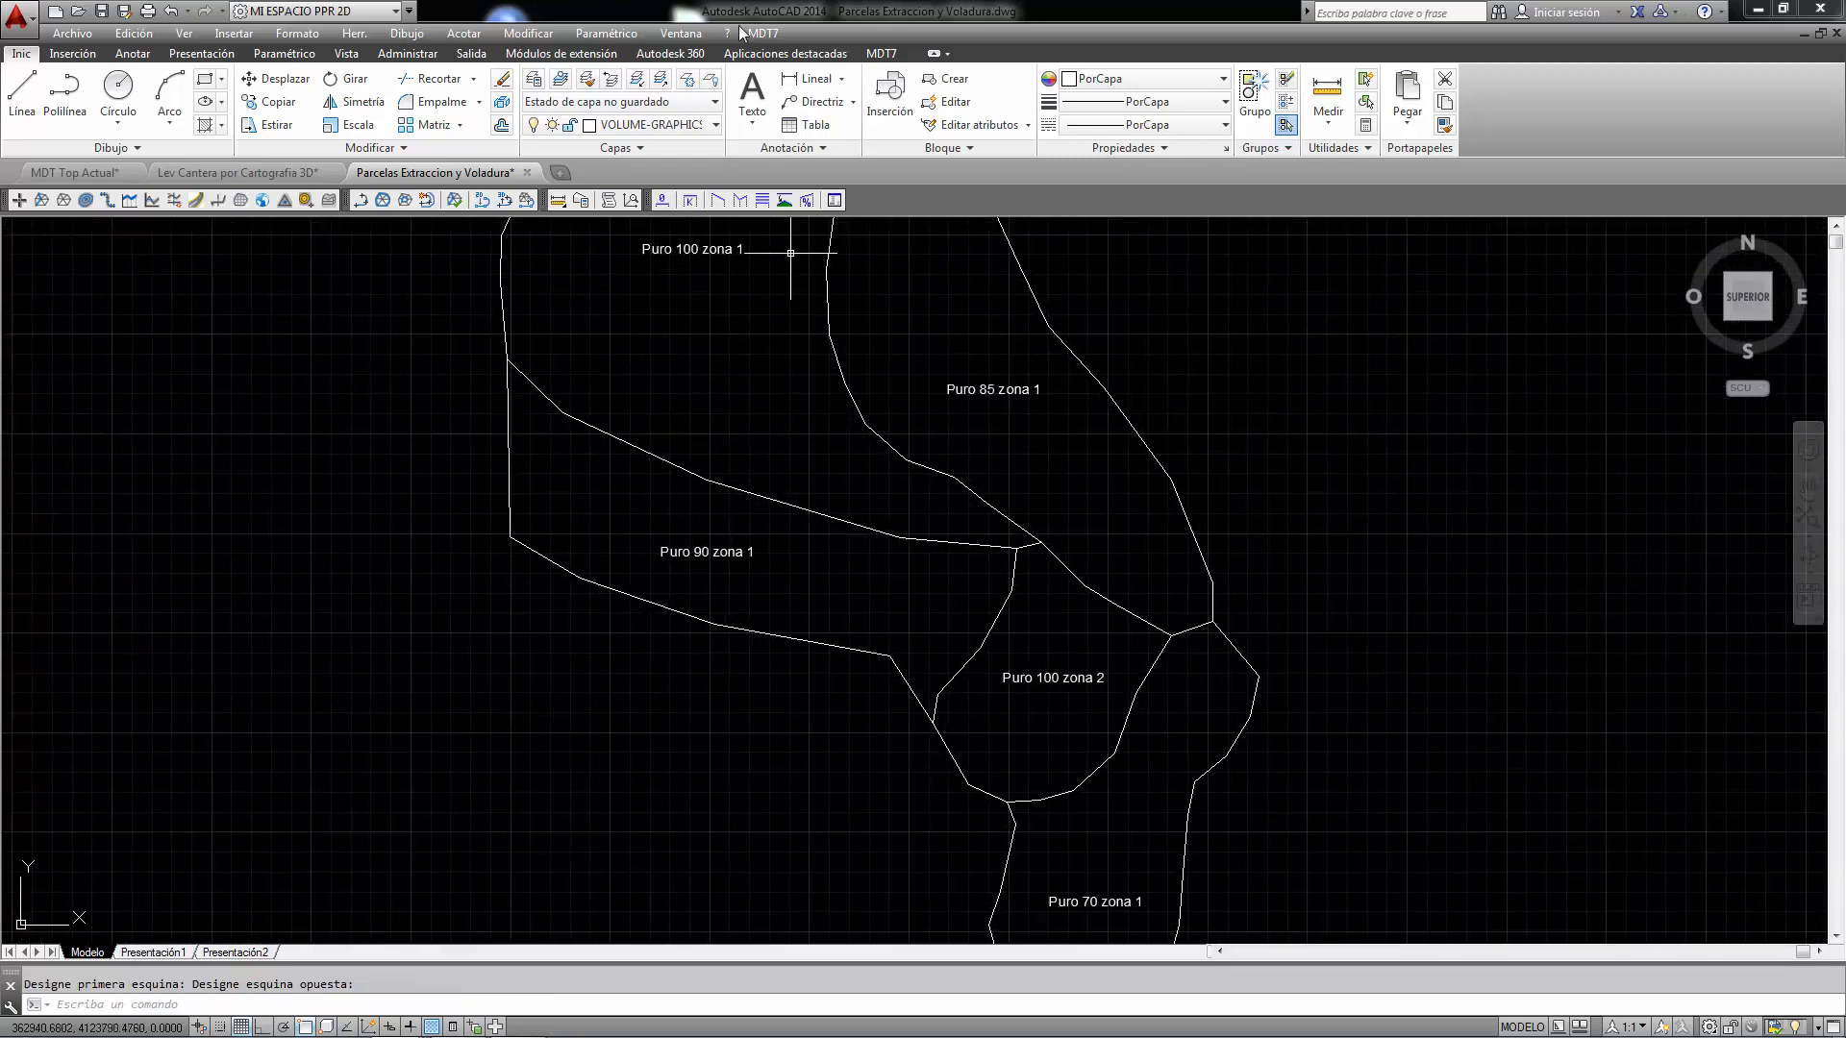
pyautogui.click(763, 32)
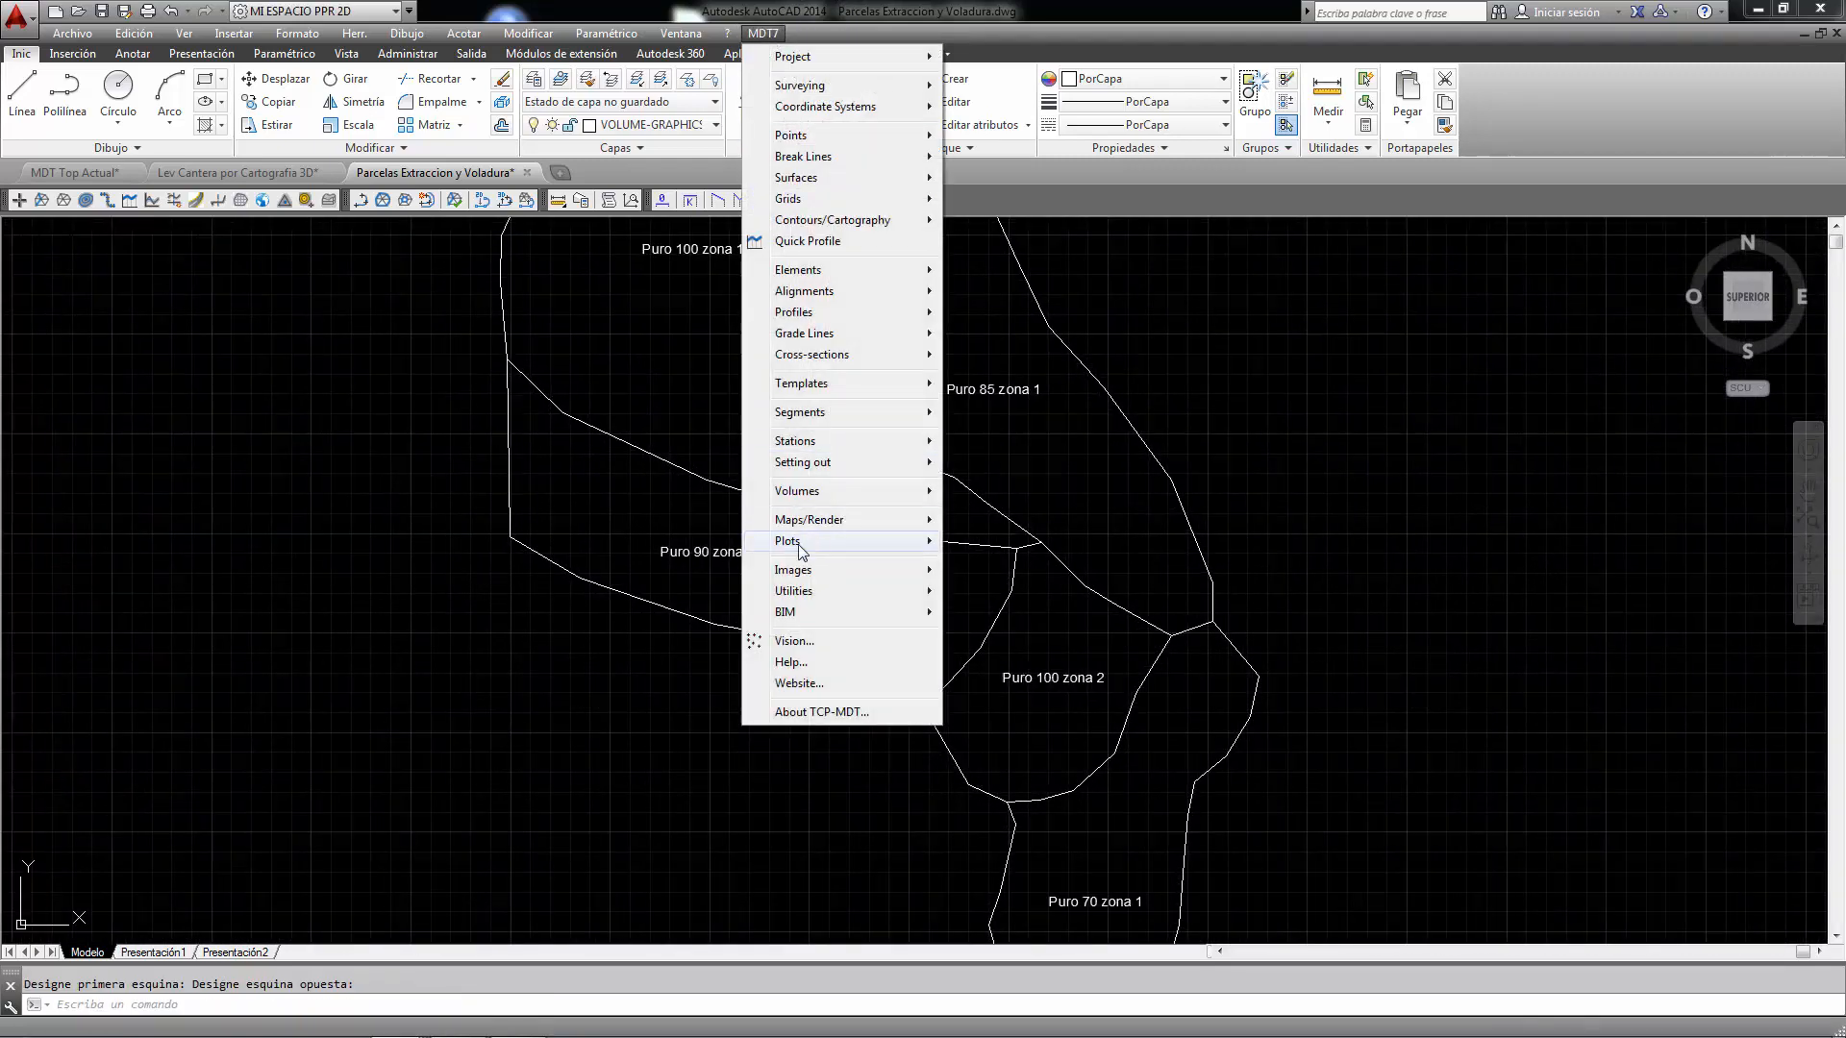
pyautogui.moveTo(803, 554)
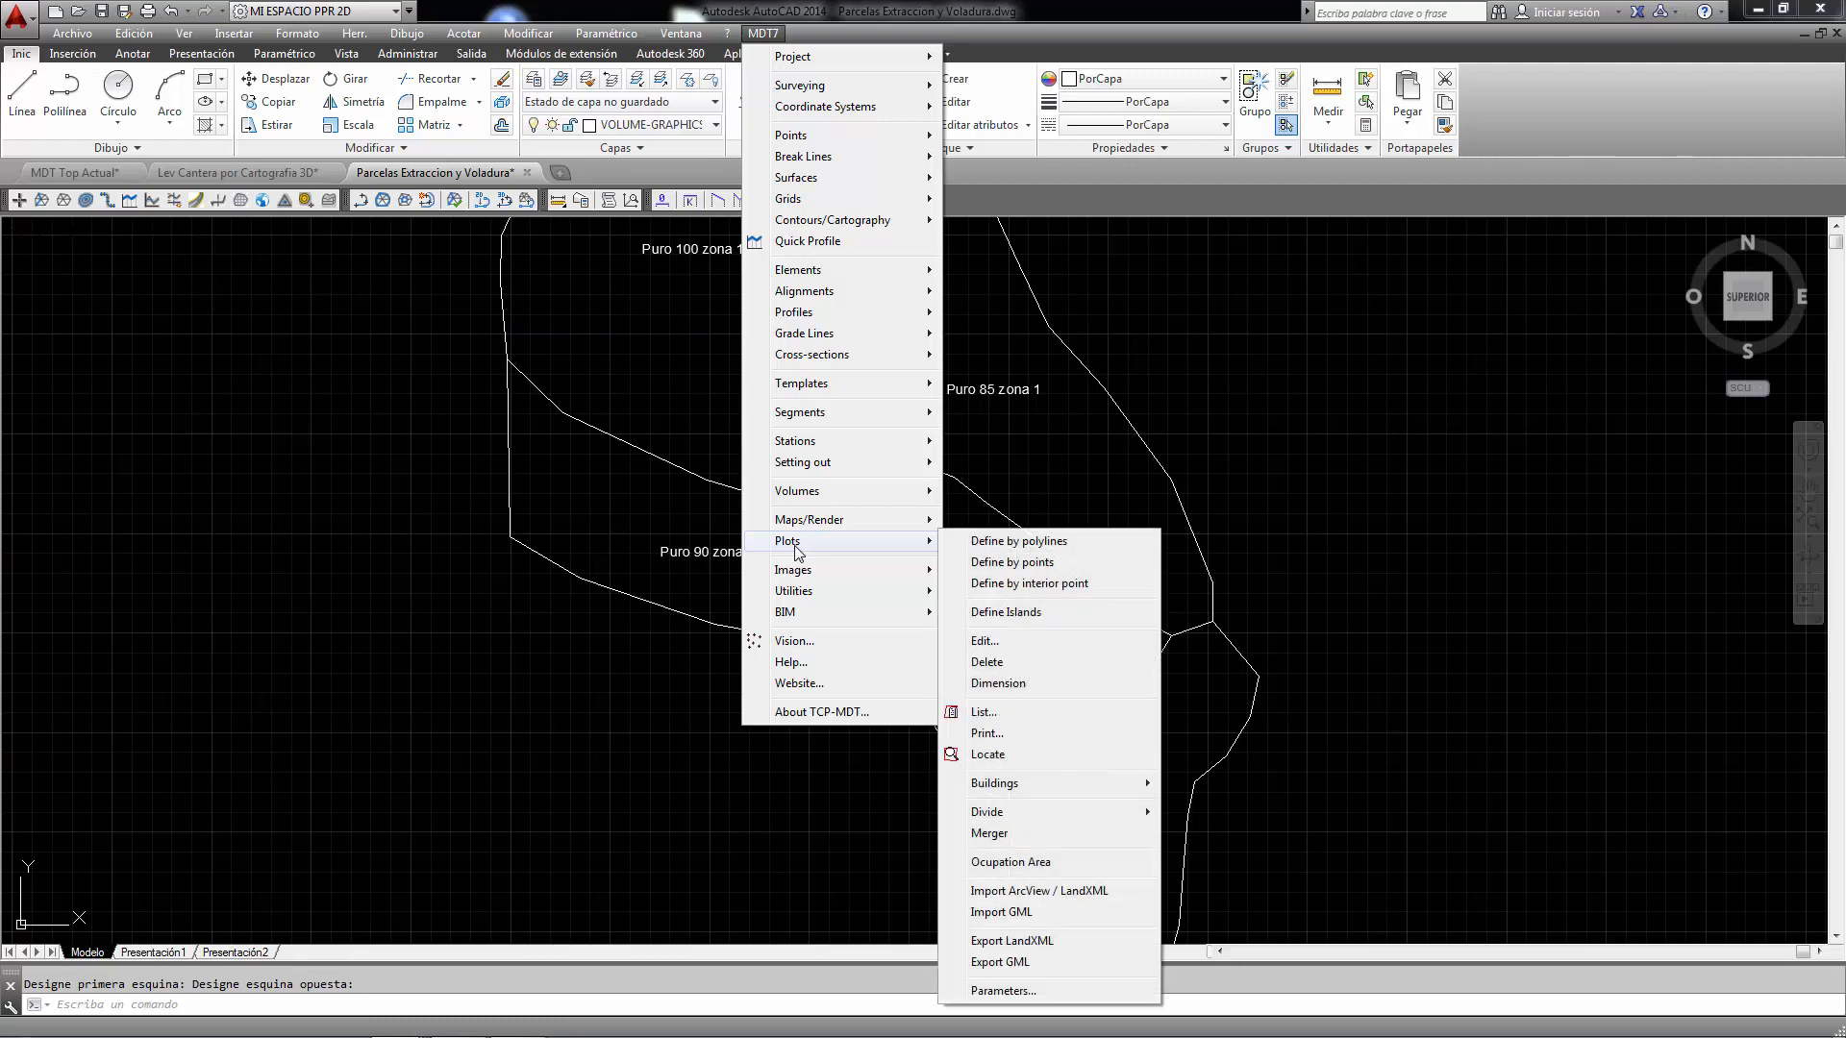
pyautogui.click(1041, 545)
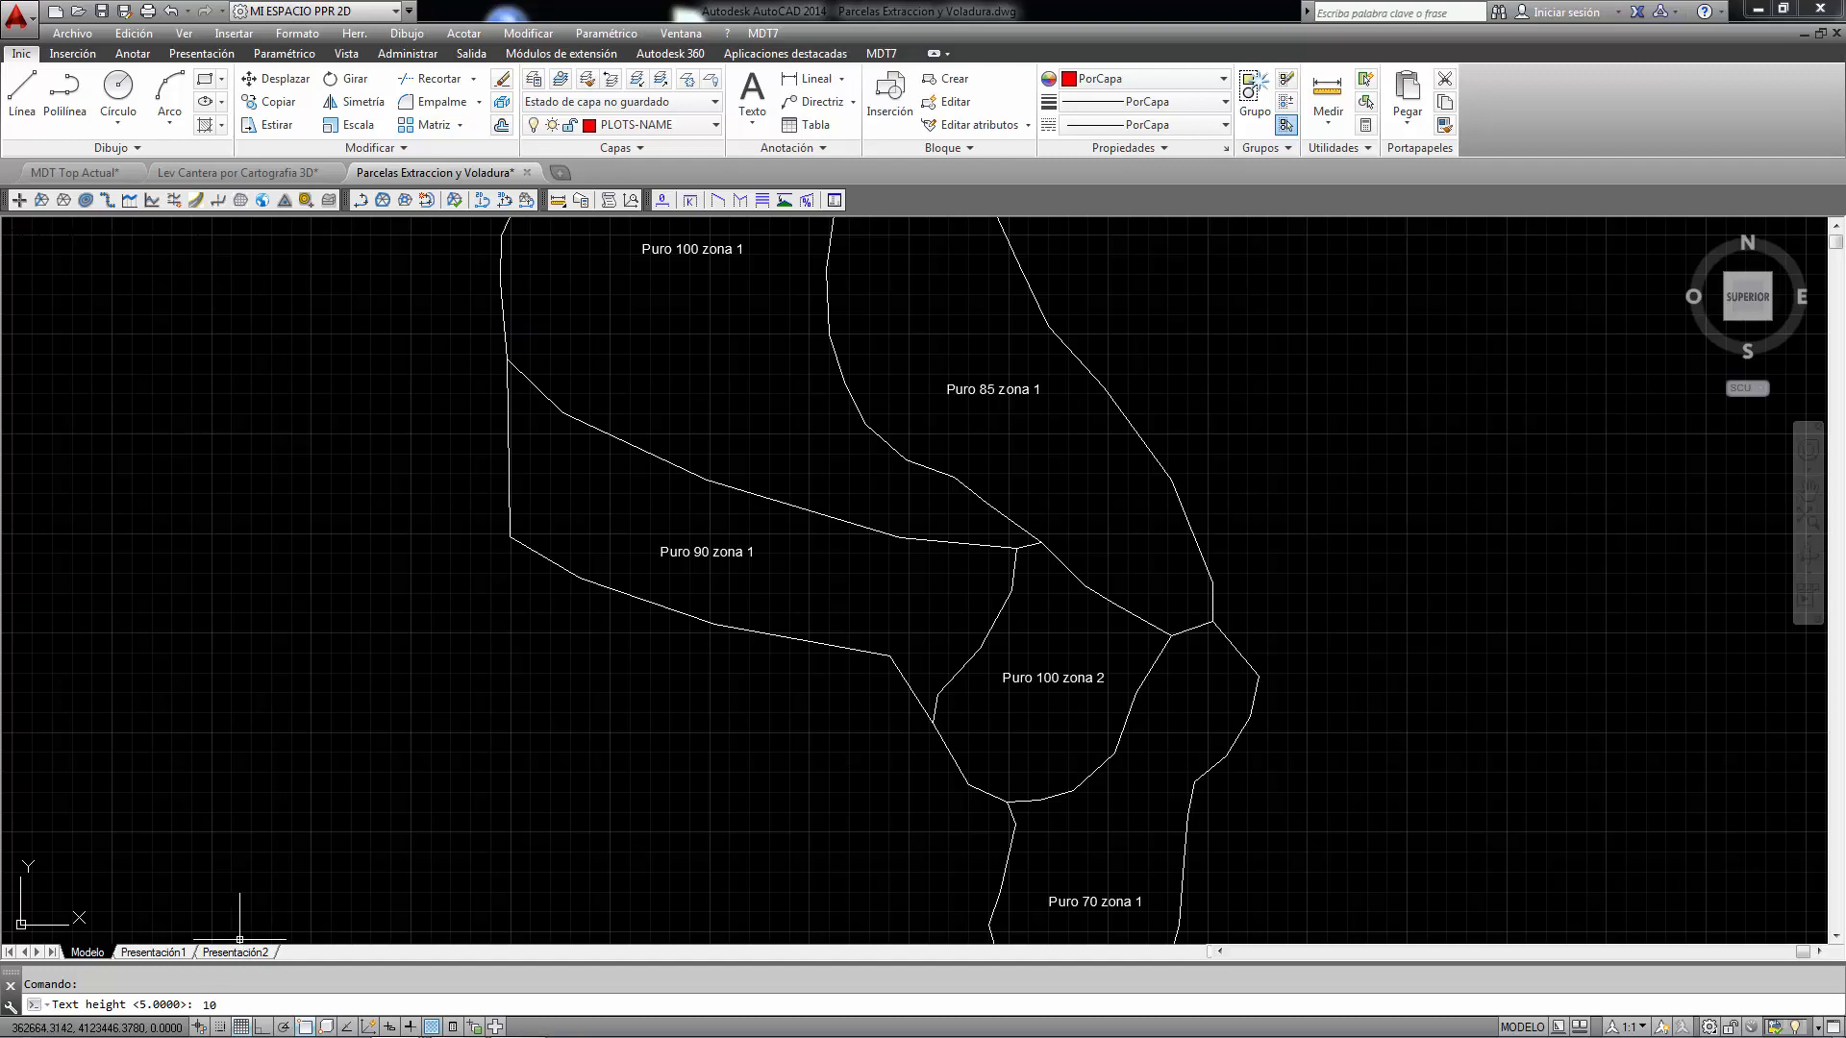
pyautogui.press('Return')
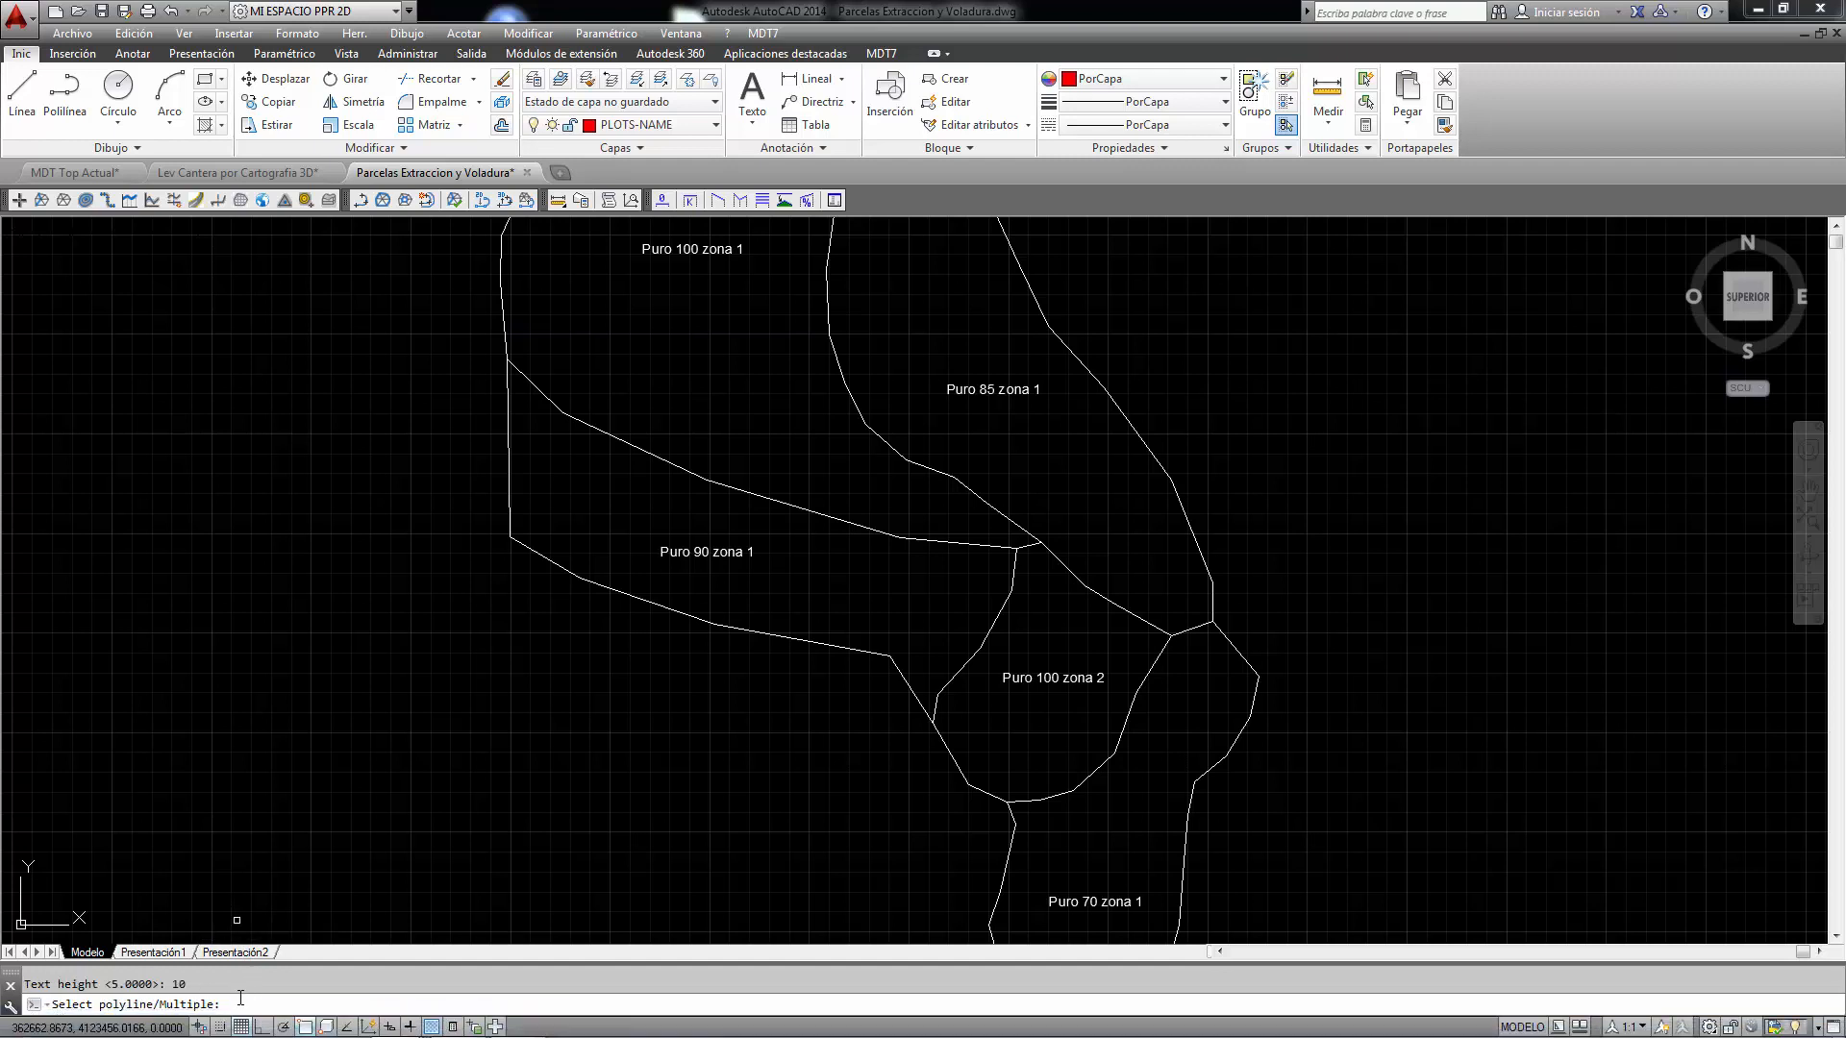
# - Choose the Multiple option and select the five parcel polylines to define as plots
pyautogui.write('m')
pyautogui.press('Return')
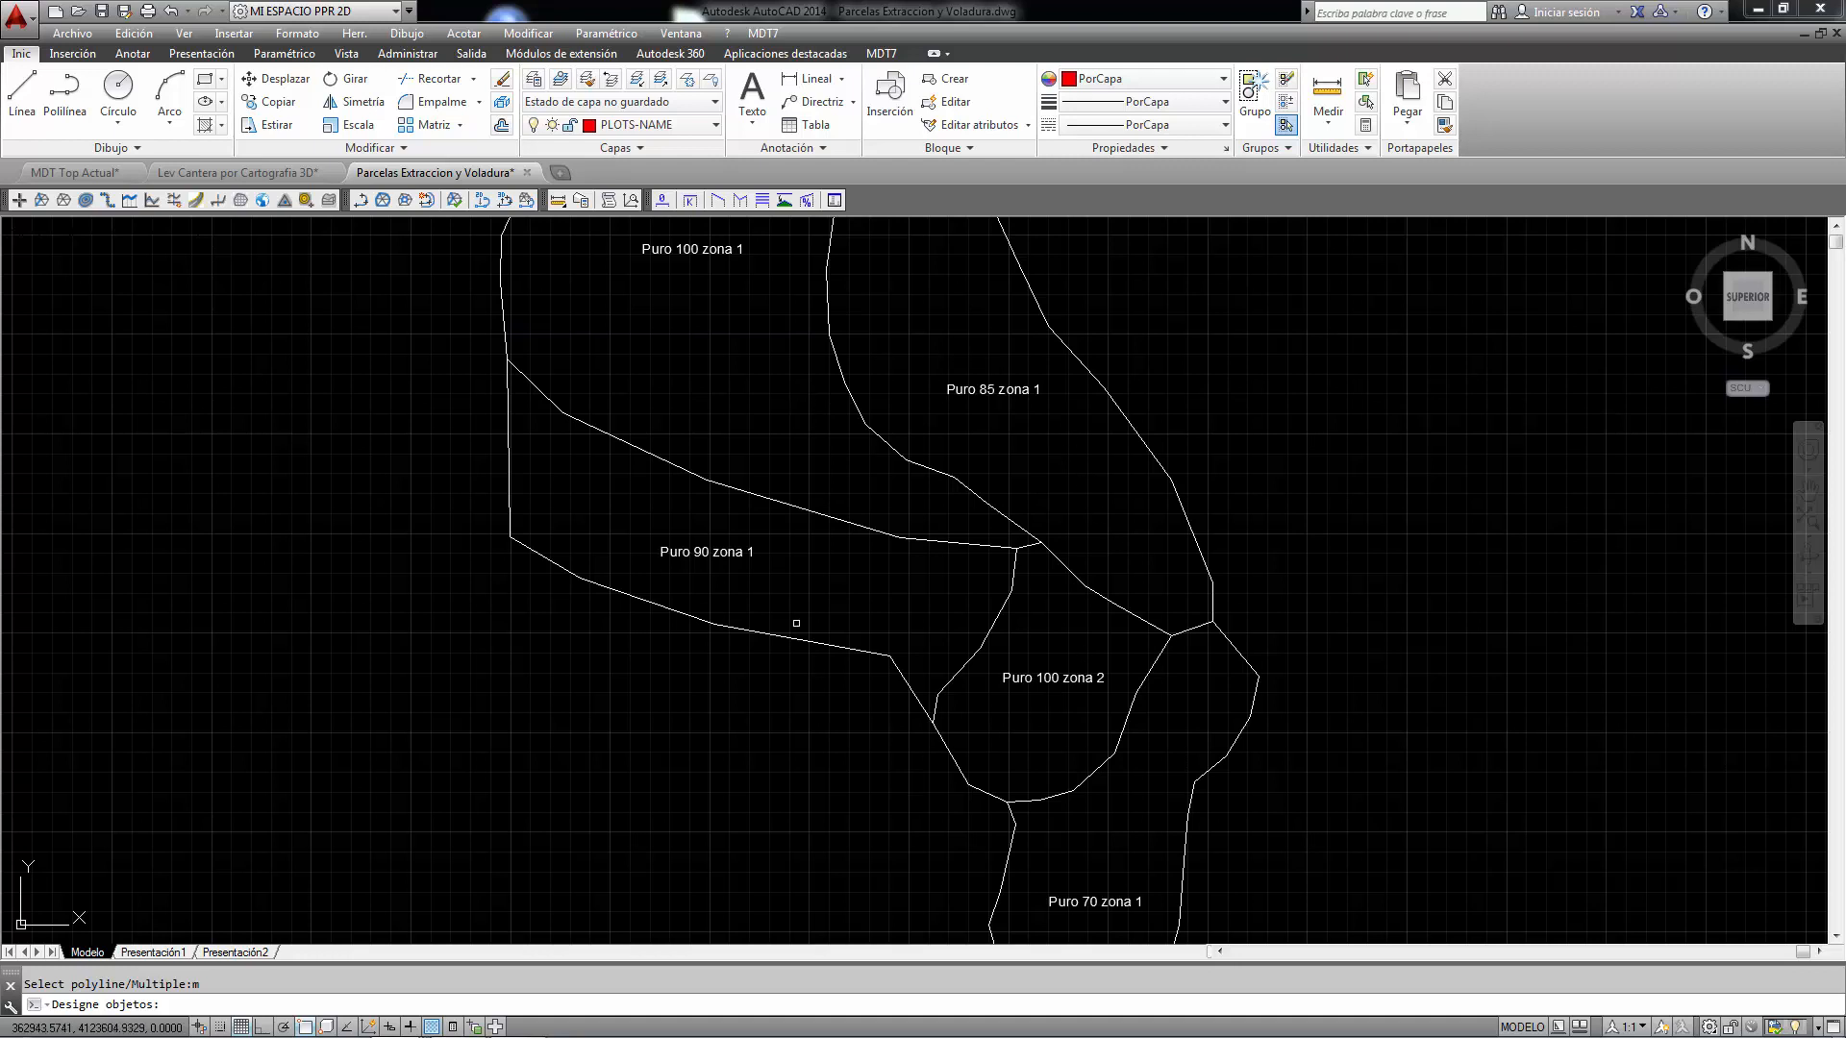
pyautogui.click(504, 298)
pyautogui.click(523, 305)
pyautogui.click(501, 300)
pyautogui.click(1062, 346)
pyautogui.click(1231, 645)
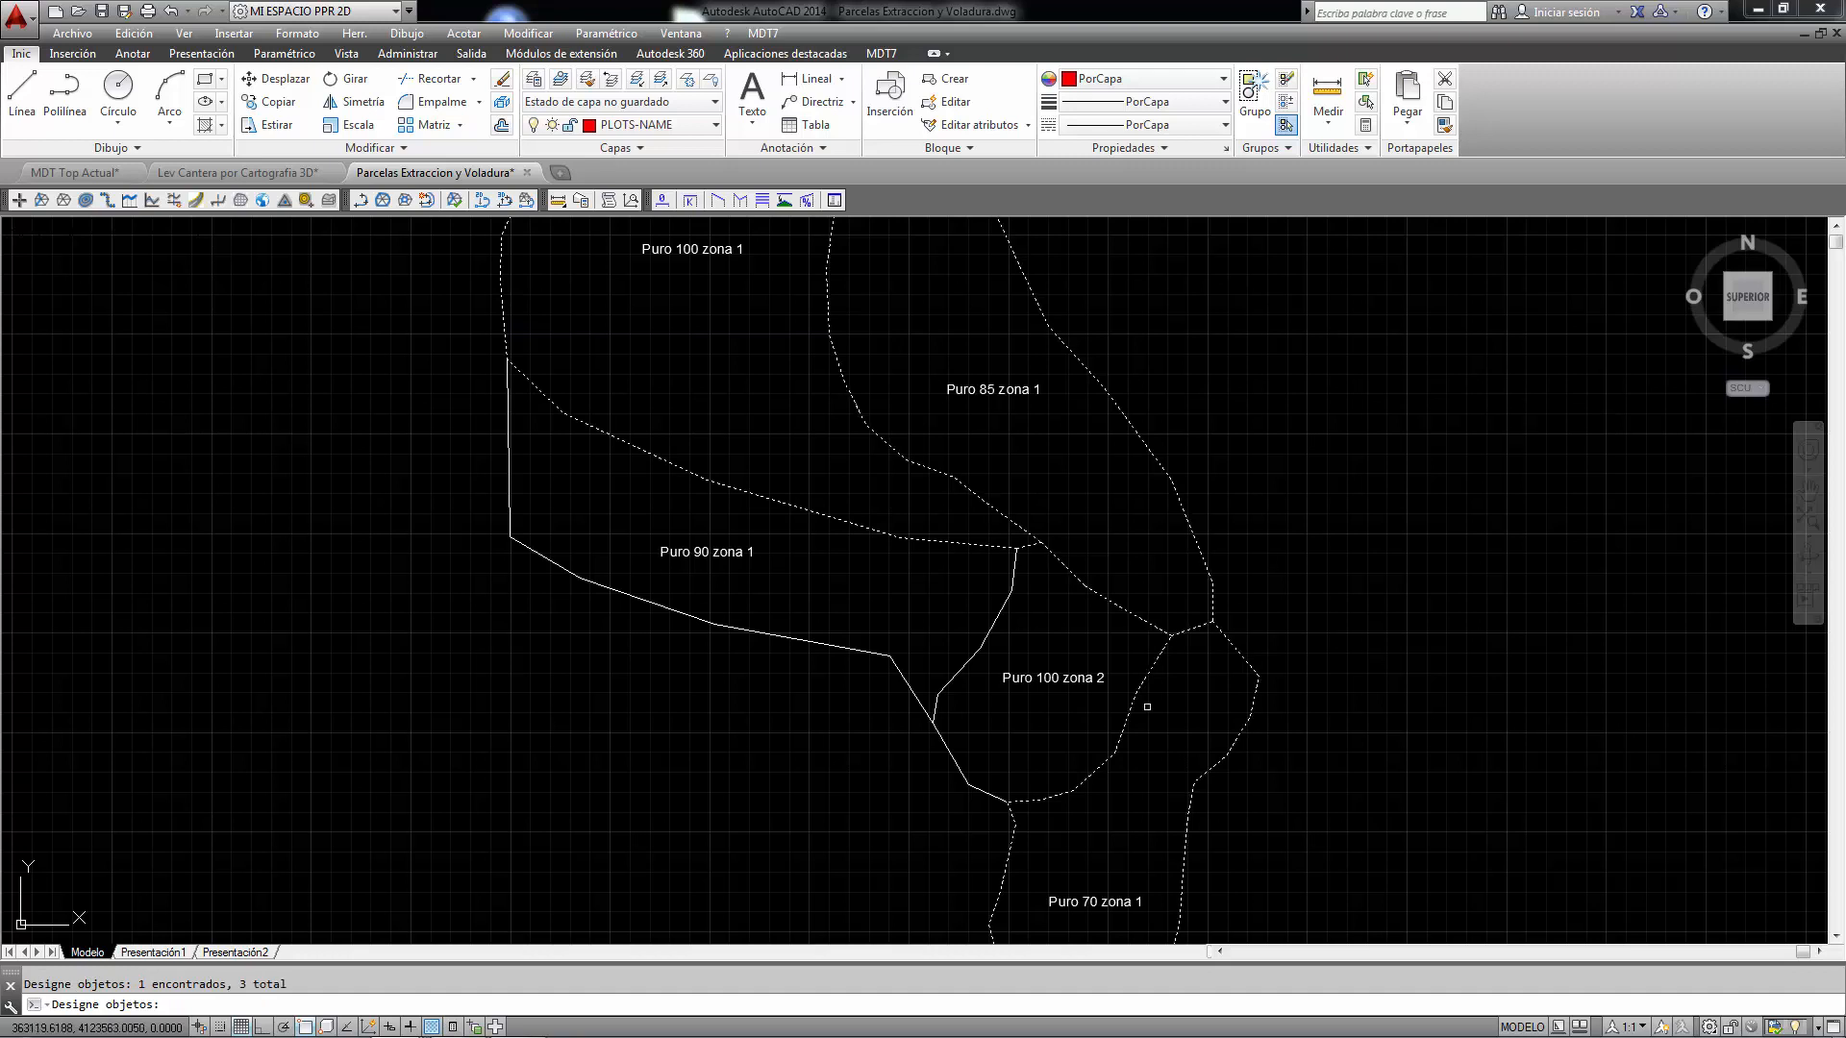
pyautogui.click(961, 766)
pyautogui.click(856, 650)
pyautogui.press('Return')
# - Name the first two plots 100-1 and 85-1 in the Edit Plot dialog
pyautogui.moveTo(925, 392); pyautogui.dragTo(438, 296)
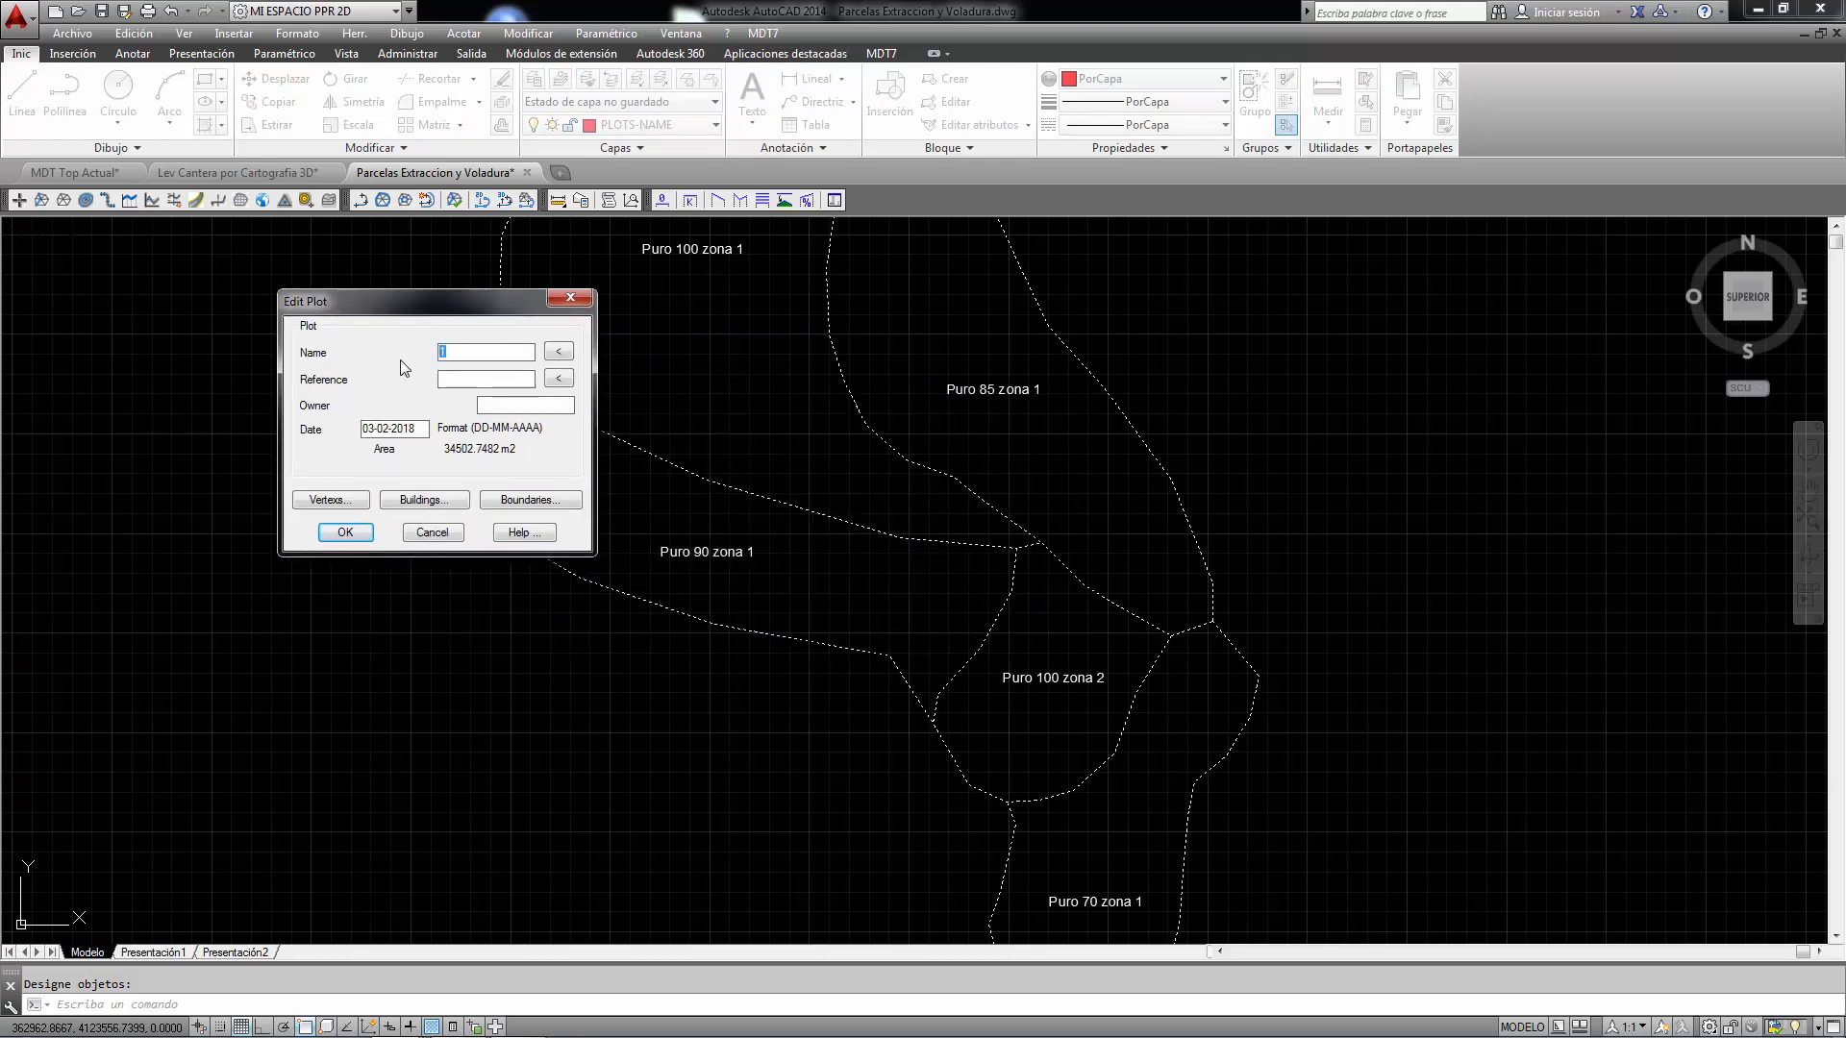
pyautogui.click(346, 532)
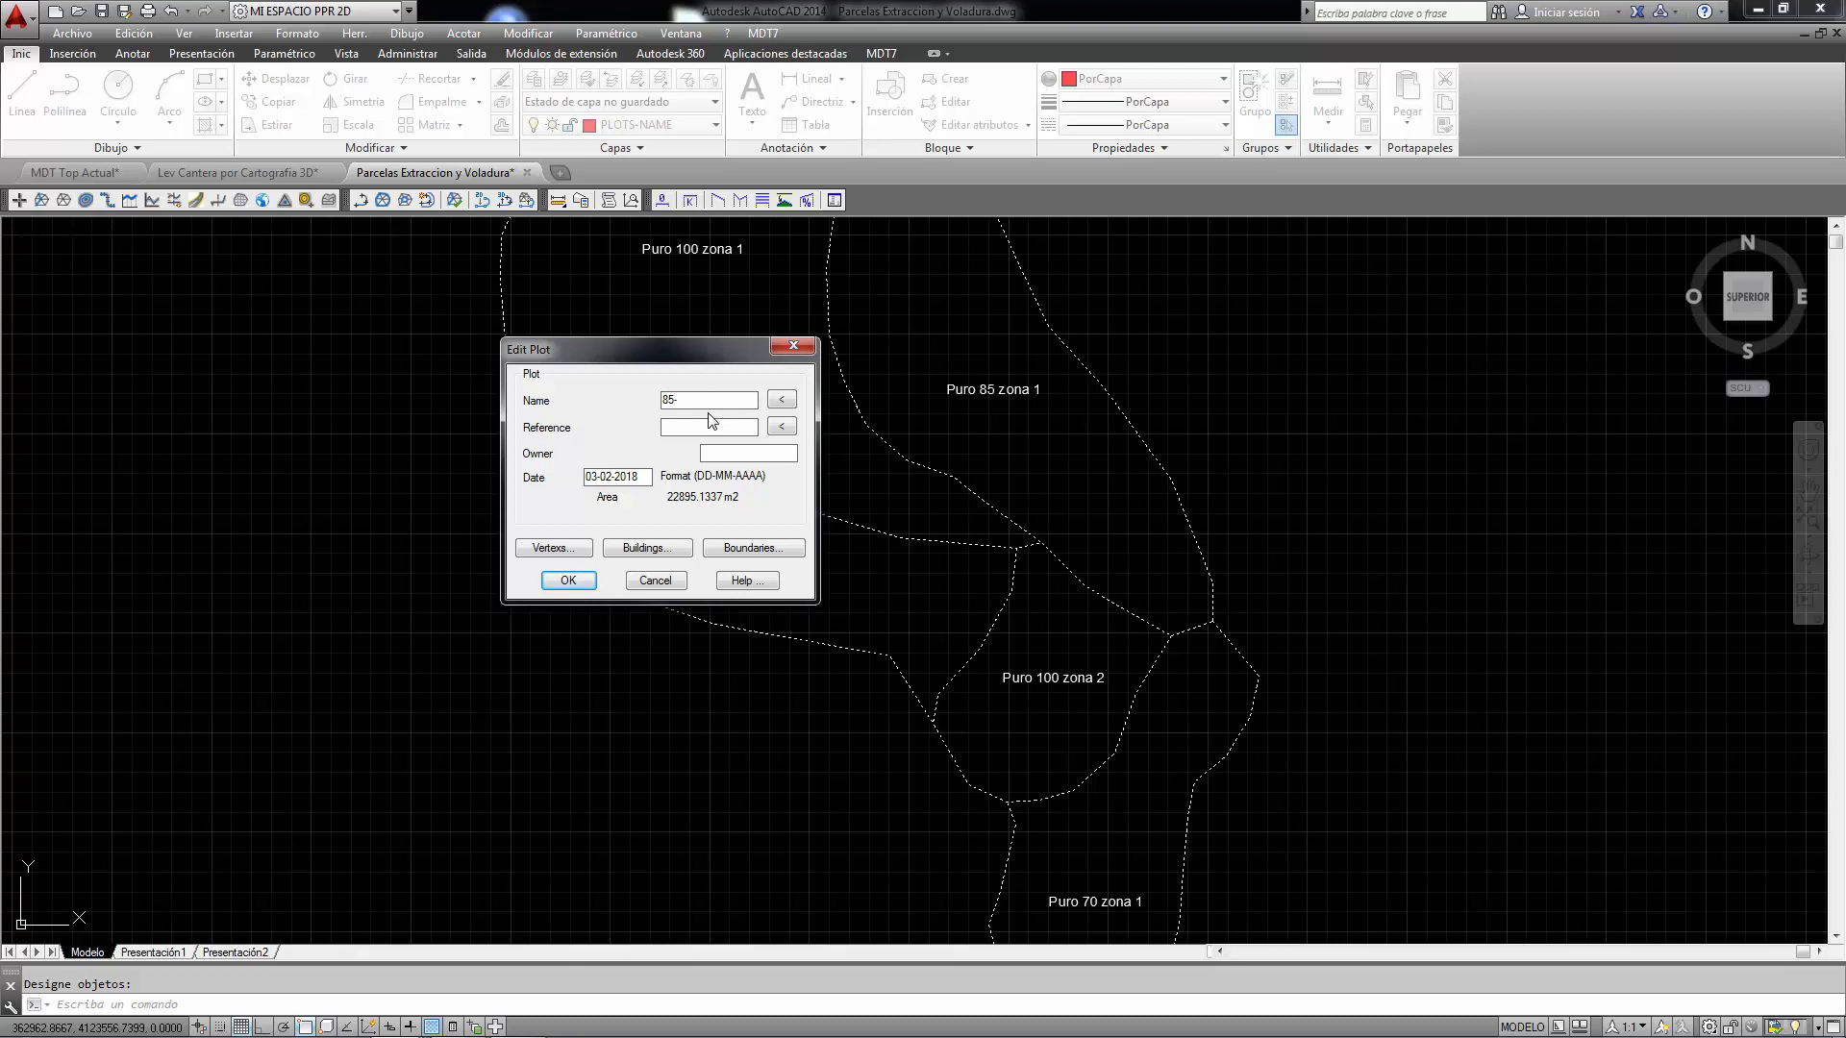
pyautogui.click(568, 581)
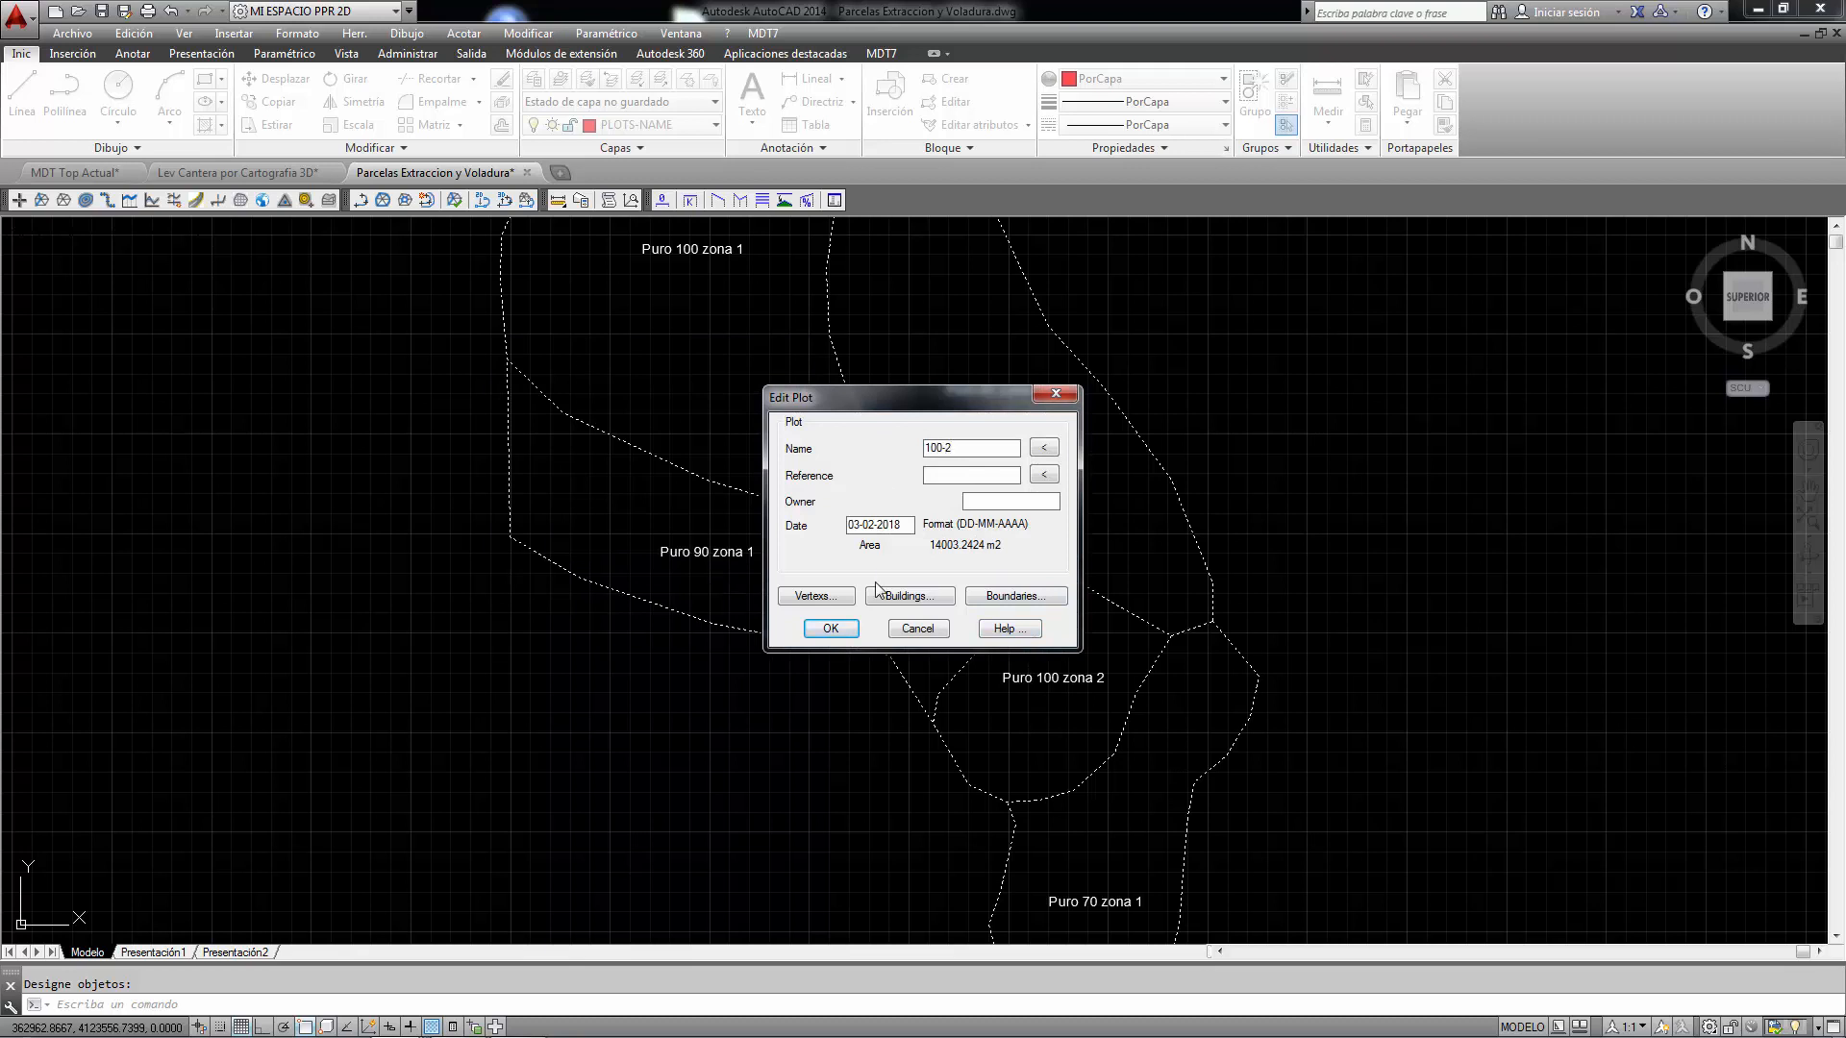
# - Name the remaining plots 70-1, 100-2 and 90-1, then finish the plot definition command
pyautogui.moveTo(926, 389); pyautogui.dragTo(760, 394)
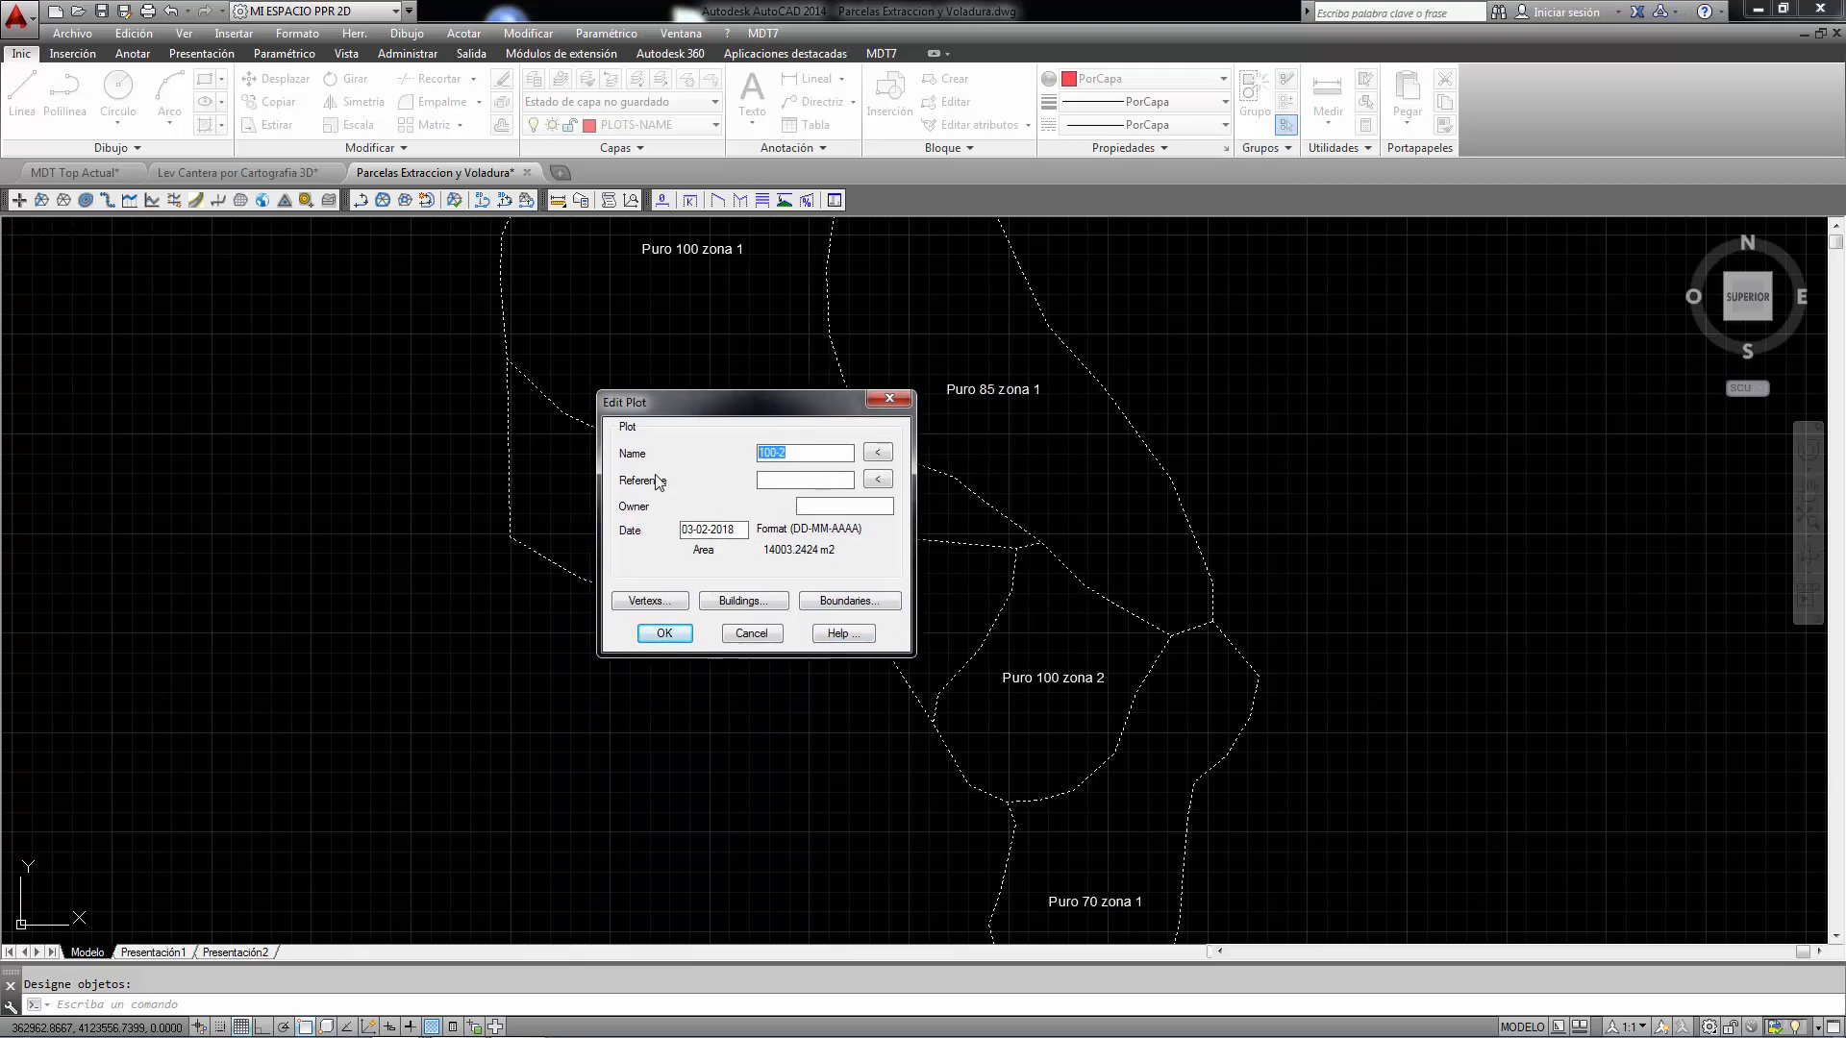
pyautogui.write('70-1')
pyautogui.click(671, 625)
pyautogui.click(946, 448)
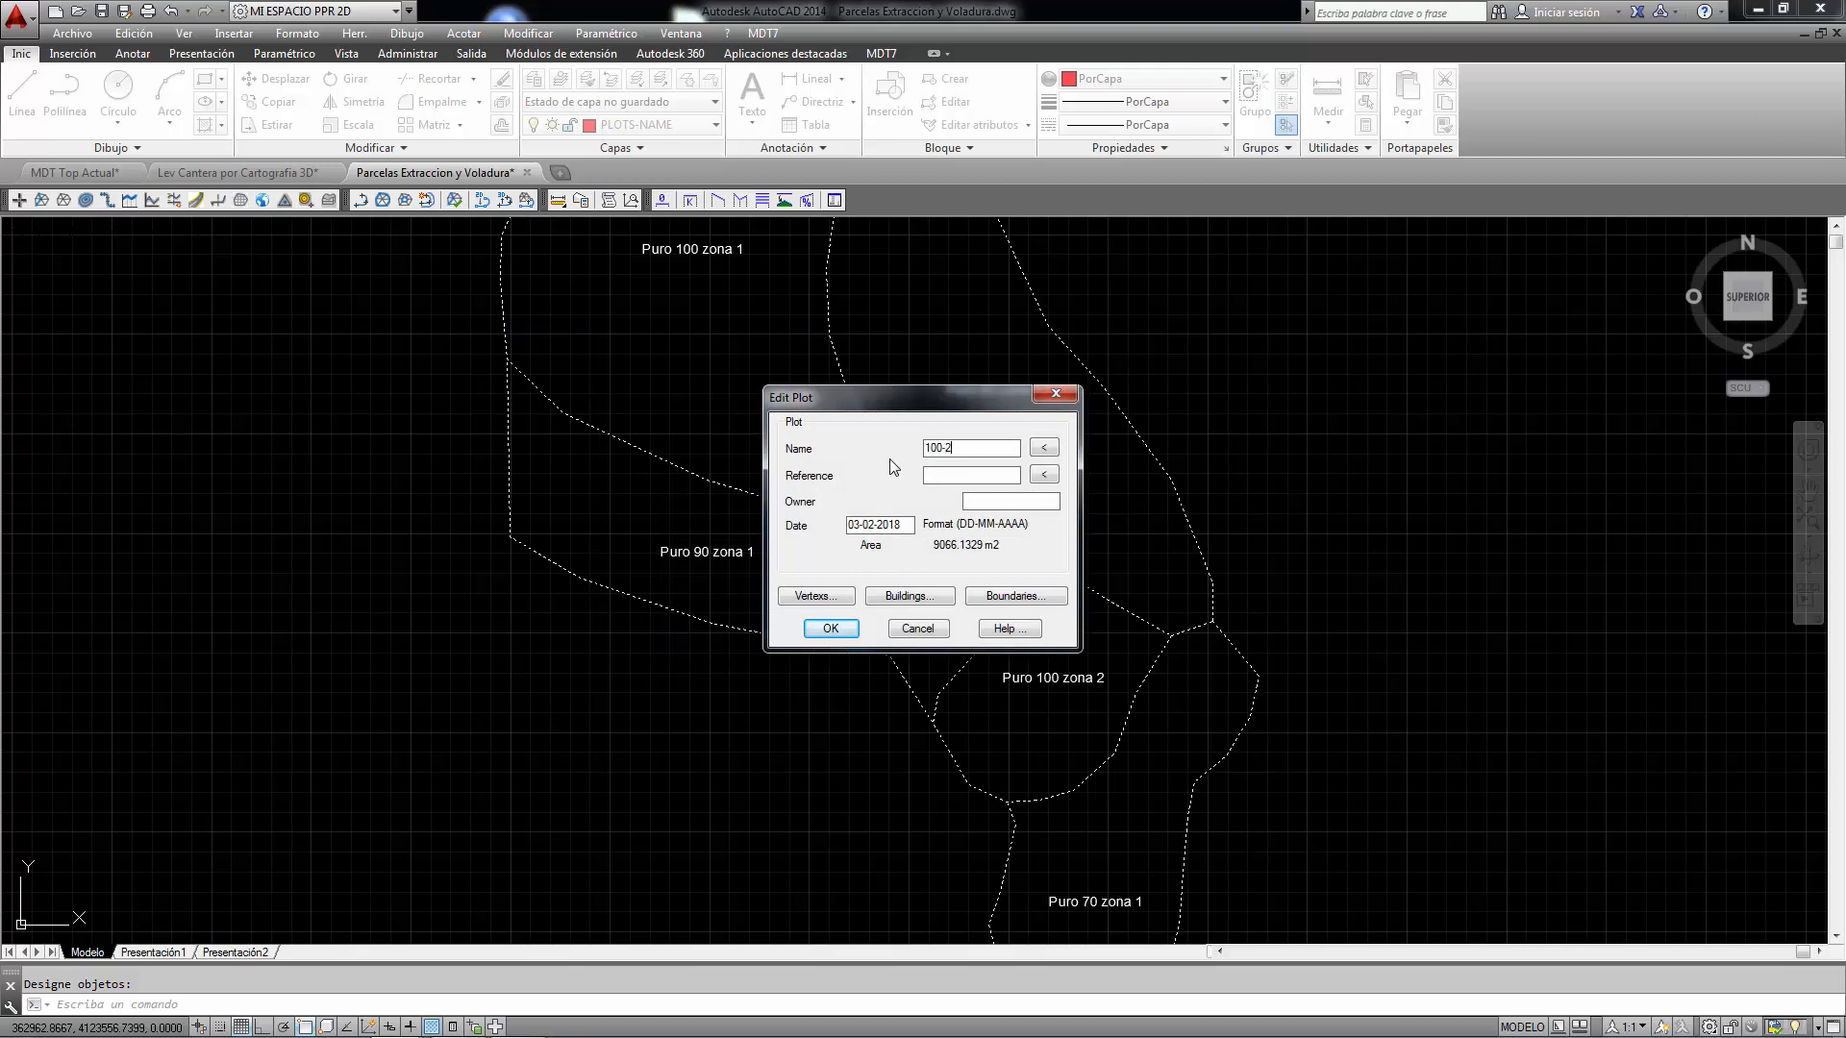
pyautogui.click(852, 627)
pyautogui.click(1019, 694)
pyautogui.write('90-1')
pyautogui.click(829, 630)
pyautogui.scroll(12, 804, 605)
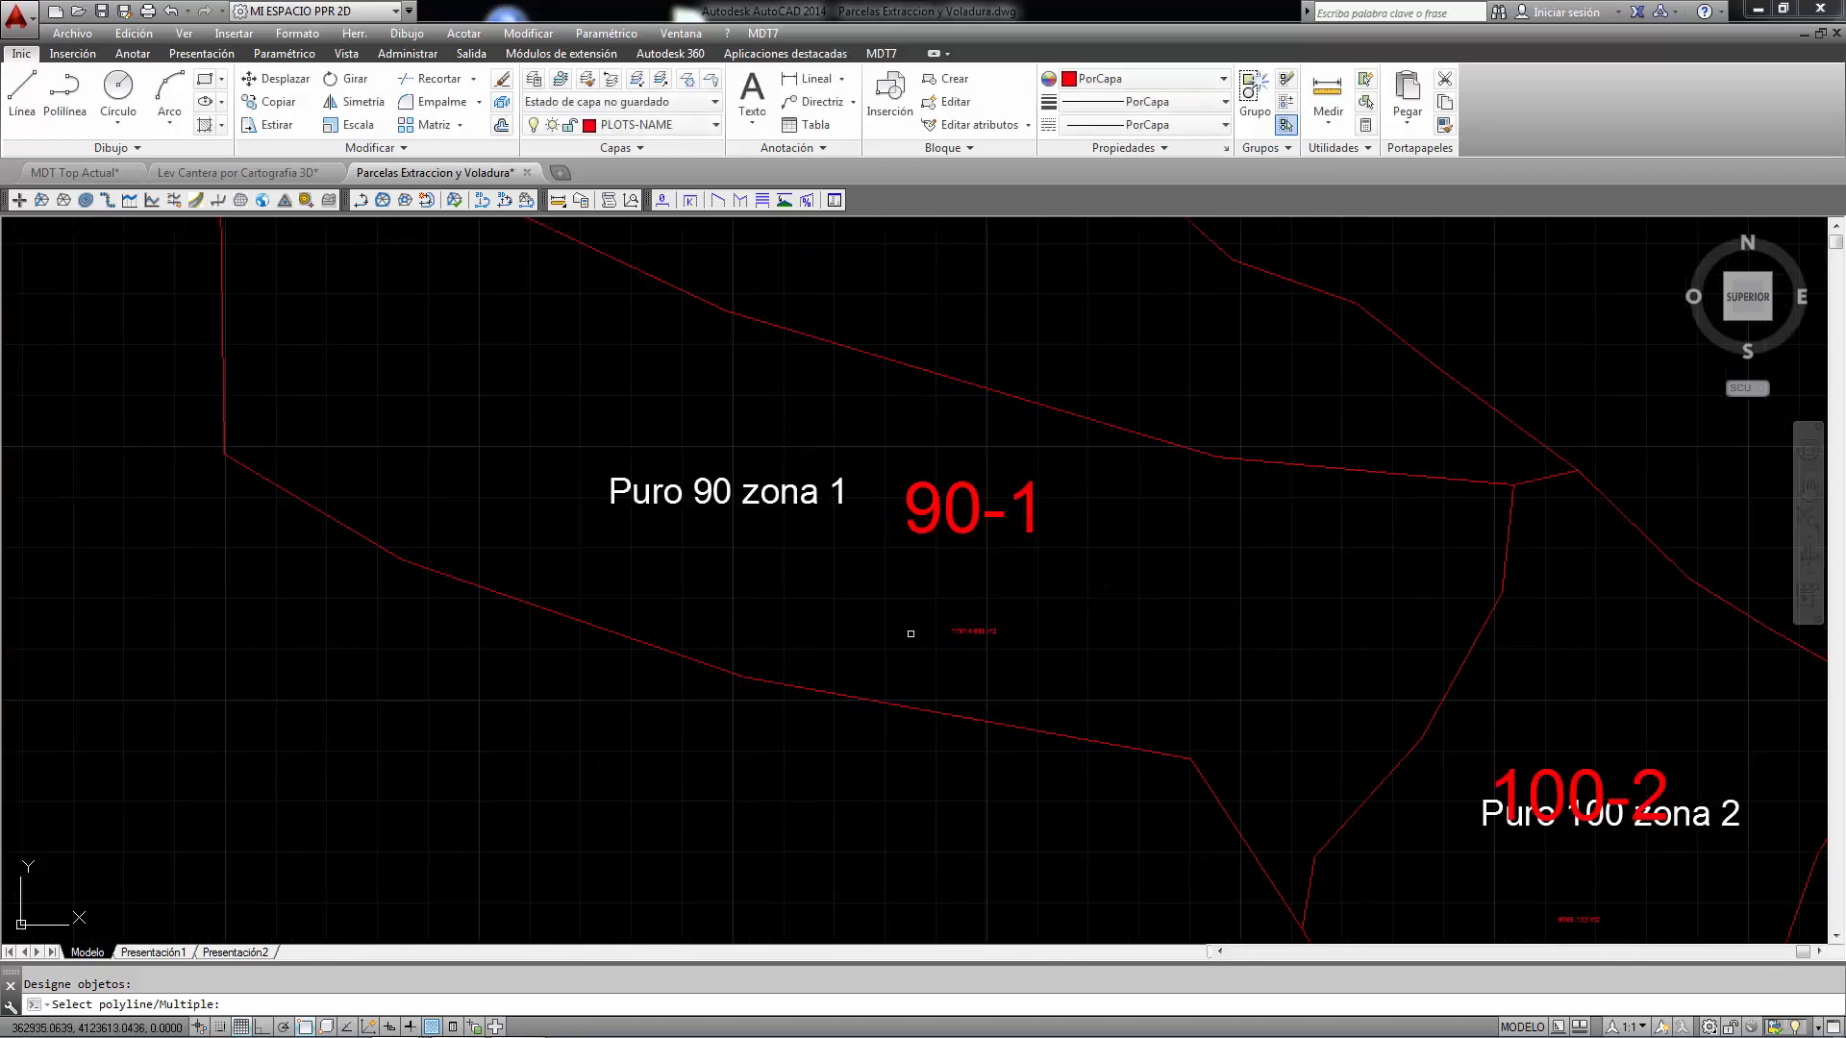
pyautogui.press('Return')
# - Zoom across the parcels to examine the plot name and area labels drawn in each
pyautogui.scroll(-6, 881, 631)
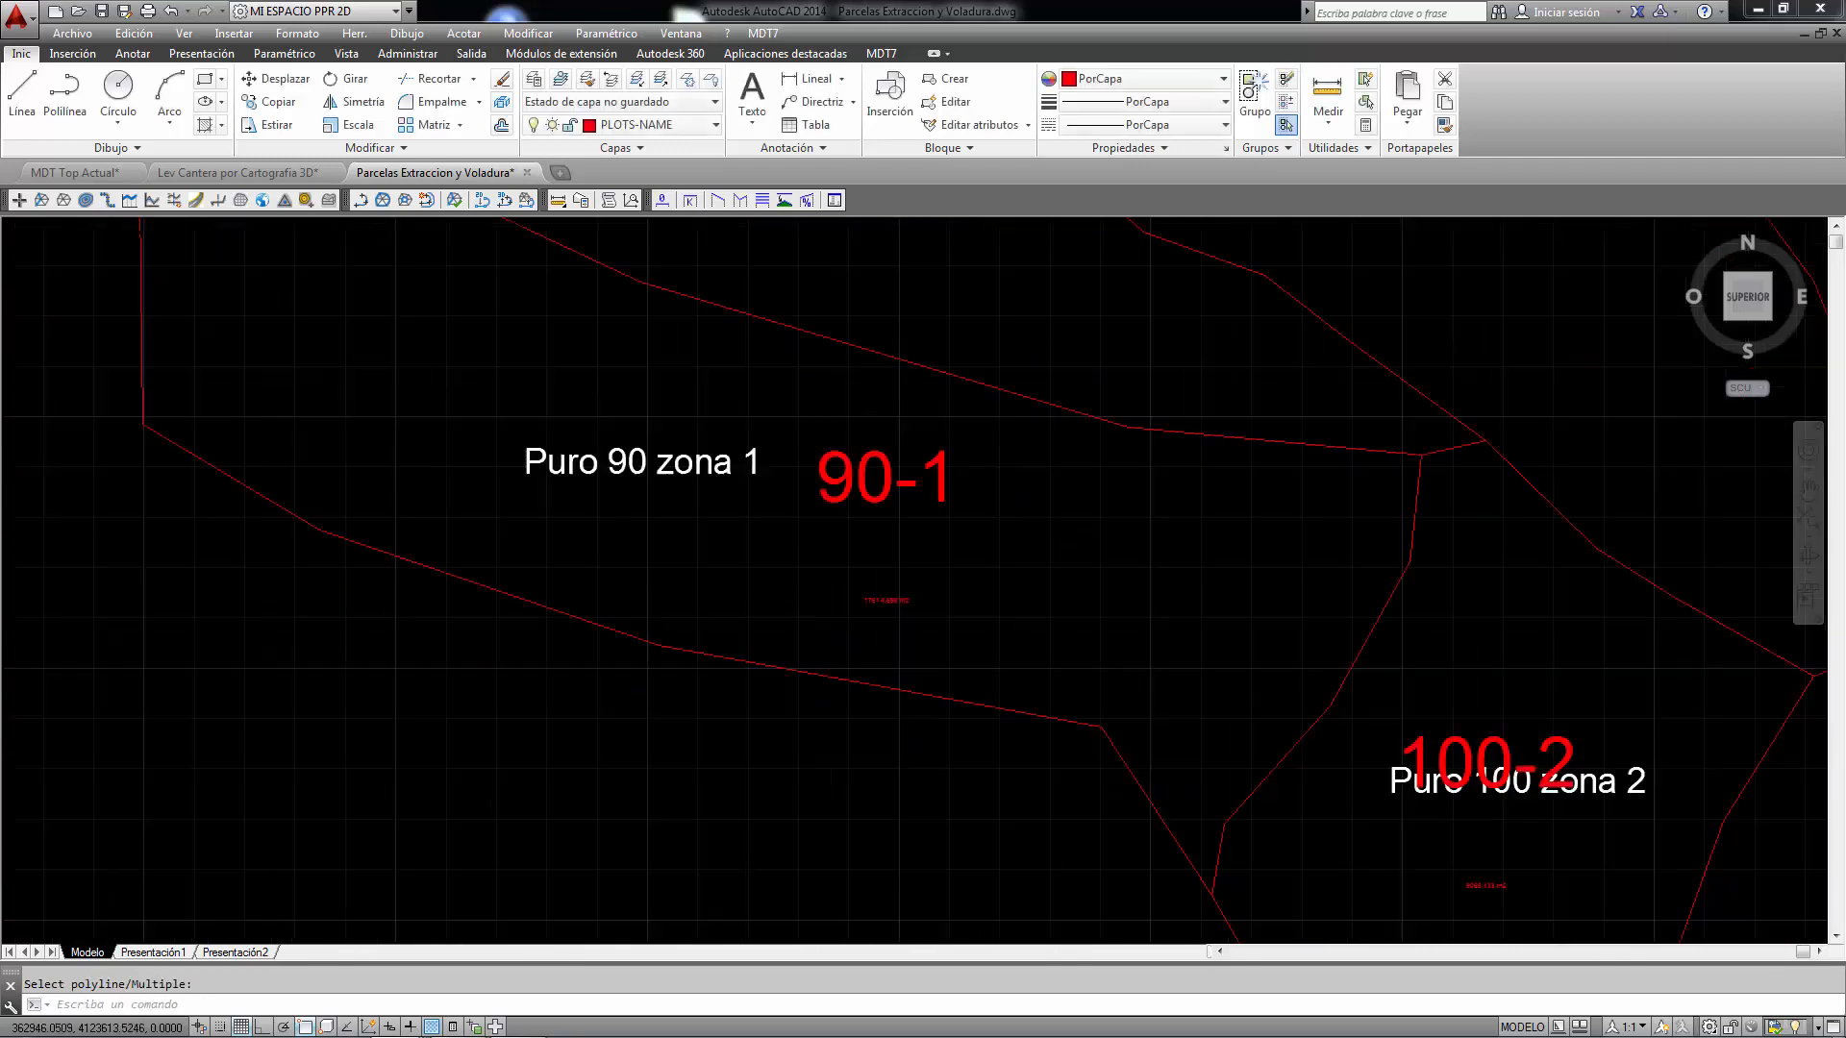
pyautogui.scroll(4, 1301, 808)
pyautogui.scroll(3, 1121, 721)
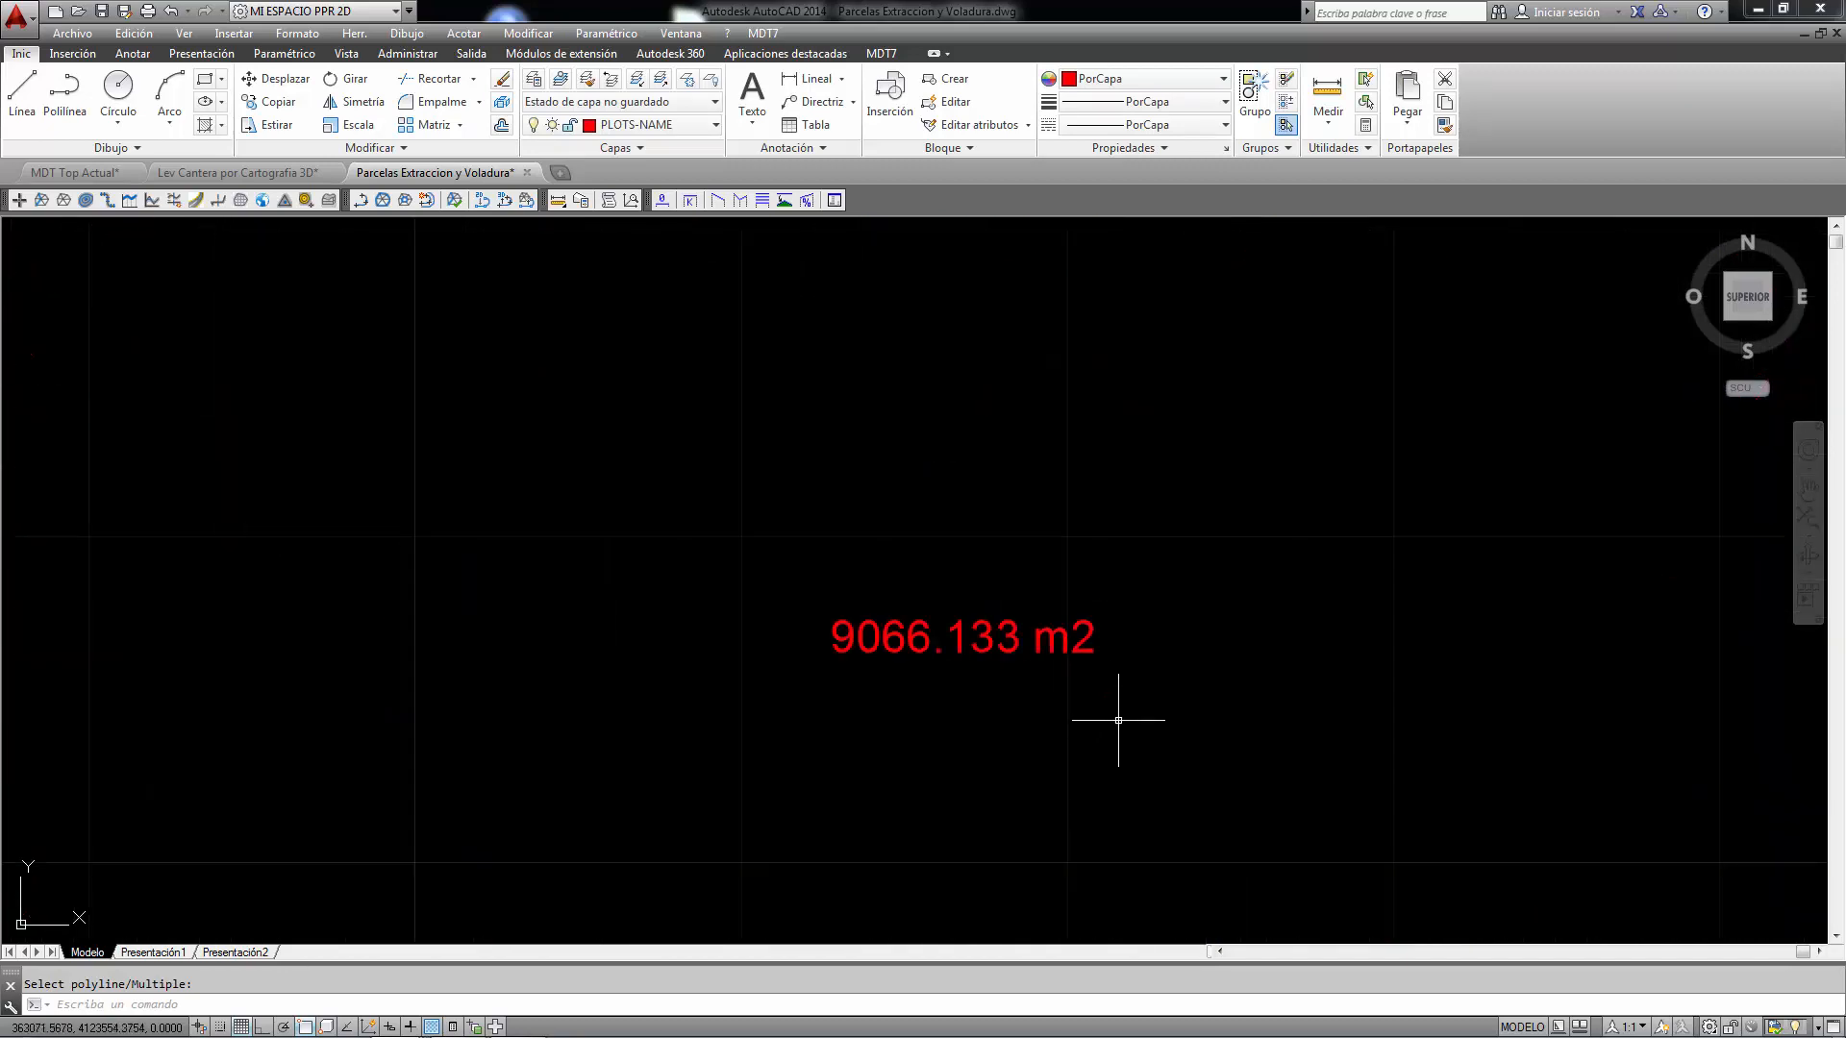
pyautogui.scroll(-9, 1021, 694)
pyautogui.scroll(3, 679, 252)
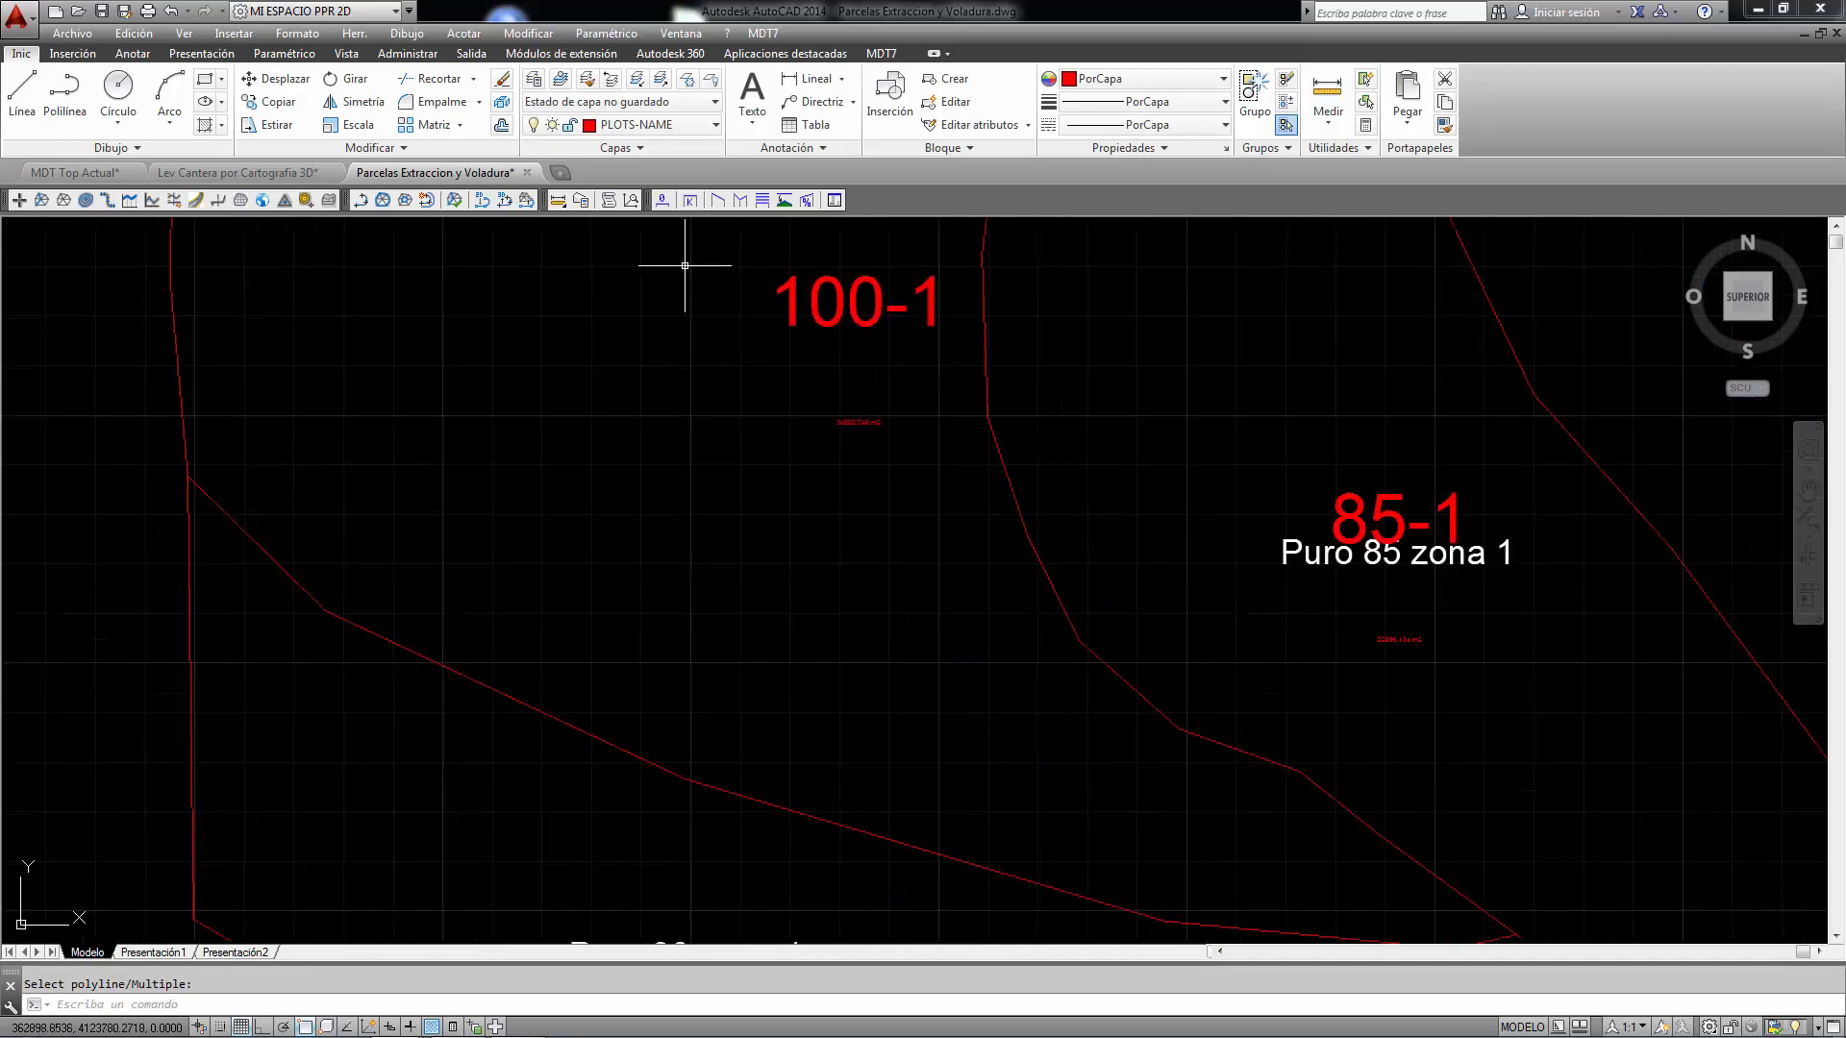
pyautogui.scroll(-9, 738, 358)
pyautogui.scroll(4, 665, 338)
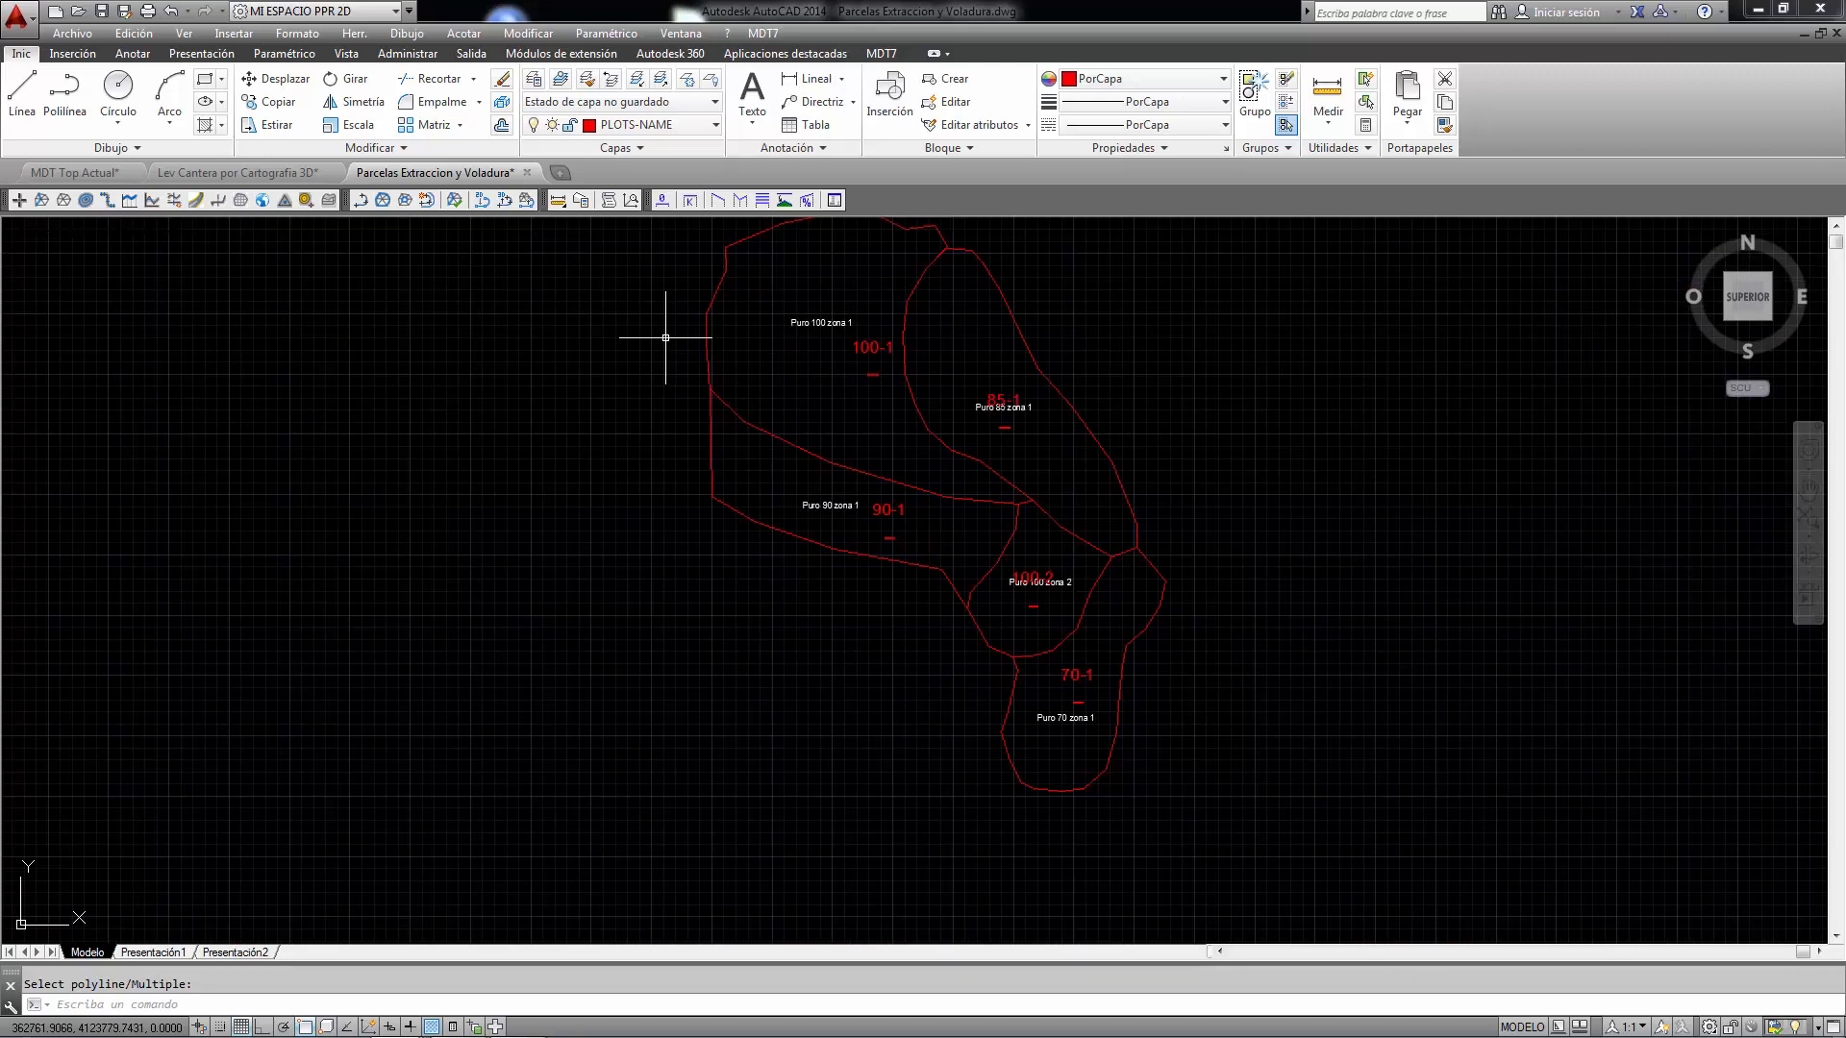
# - Open the list of defined plots to review them, then close it
pyautogui.click(763, 33)
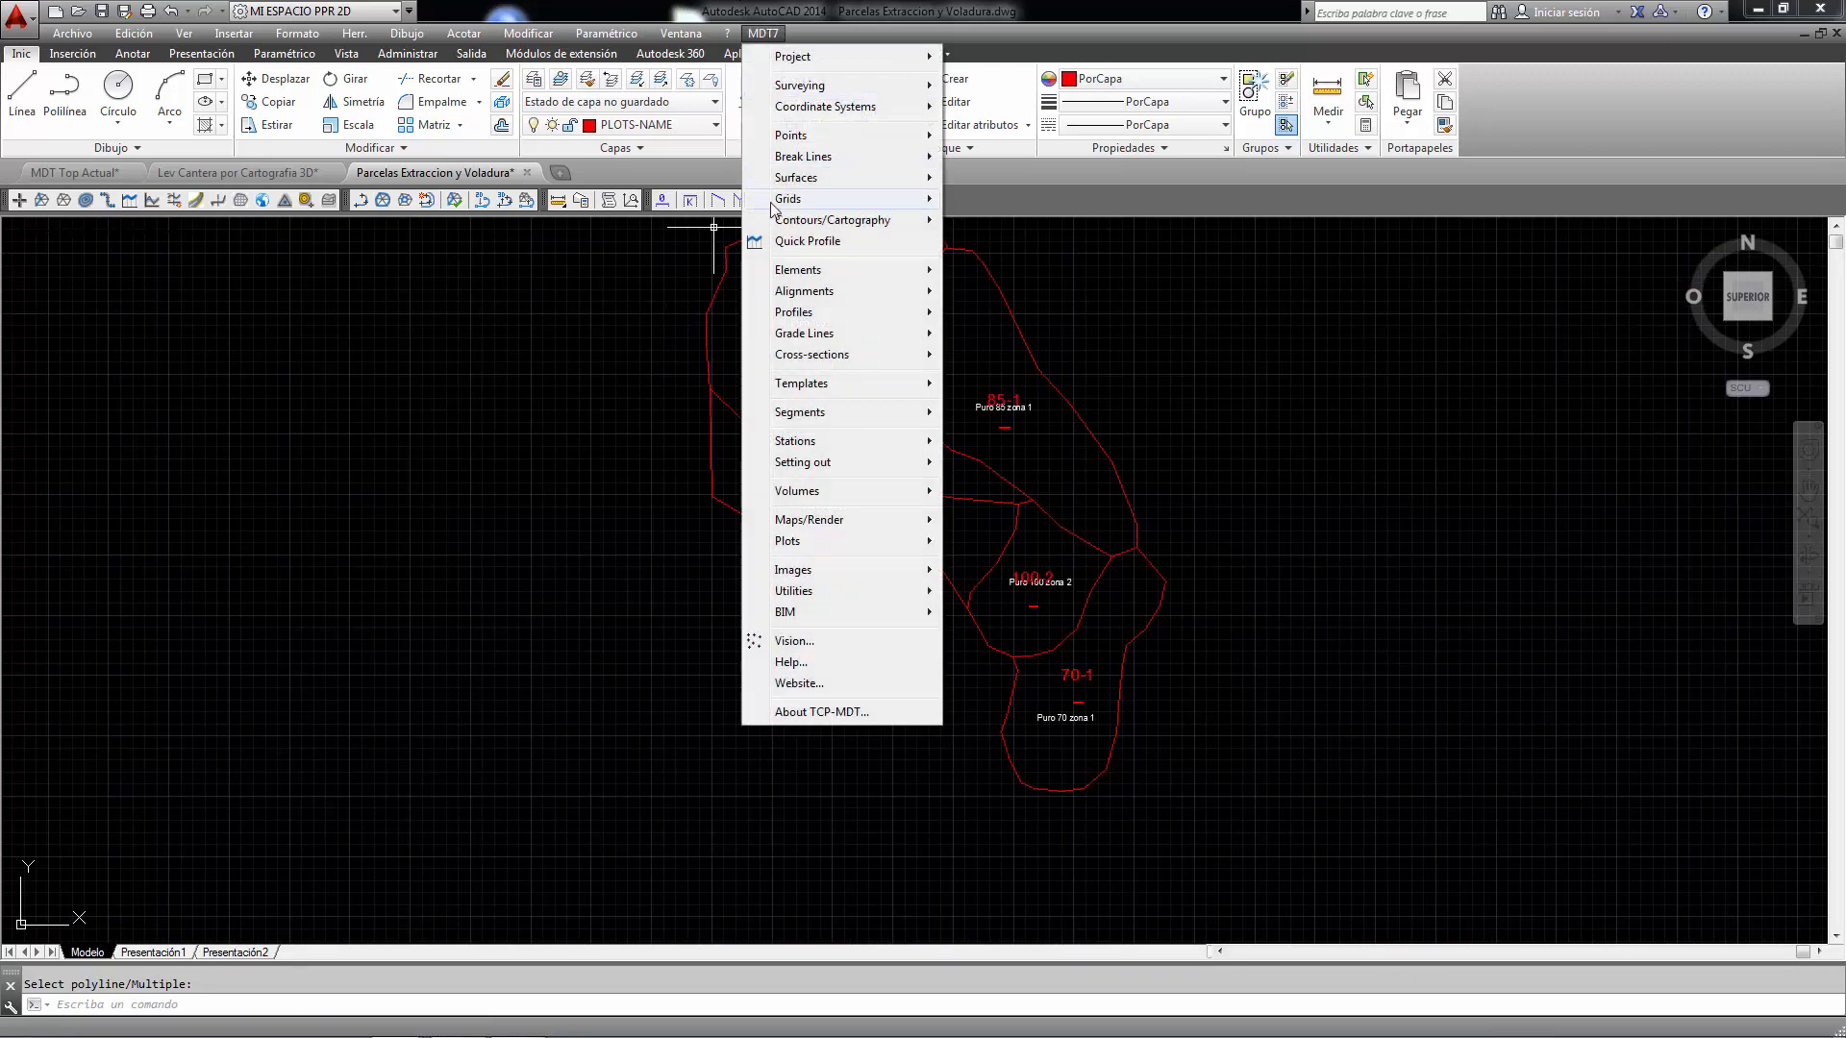
pyautogui.moveTo(806, 544)
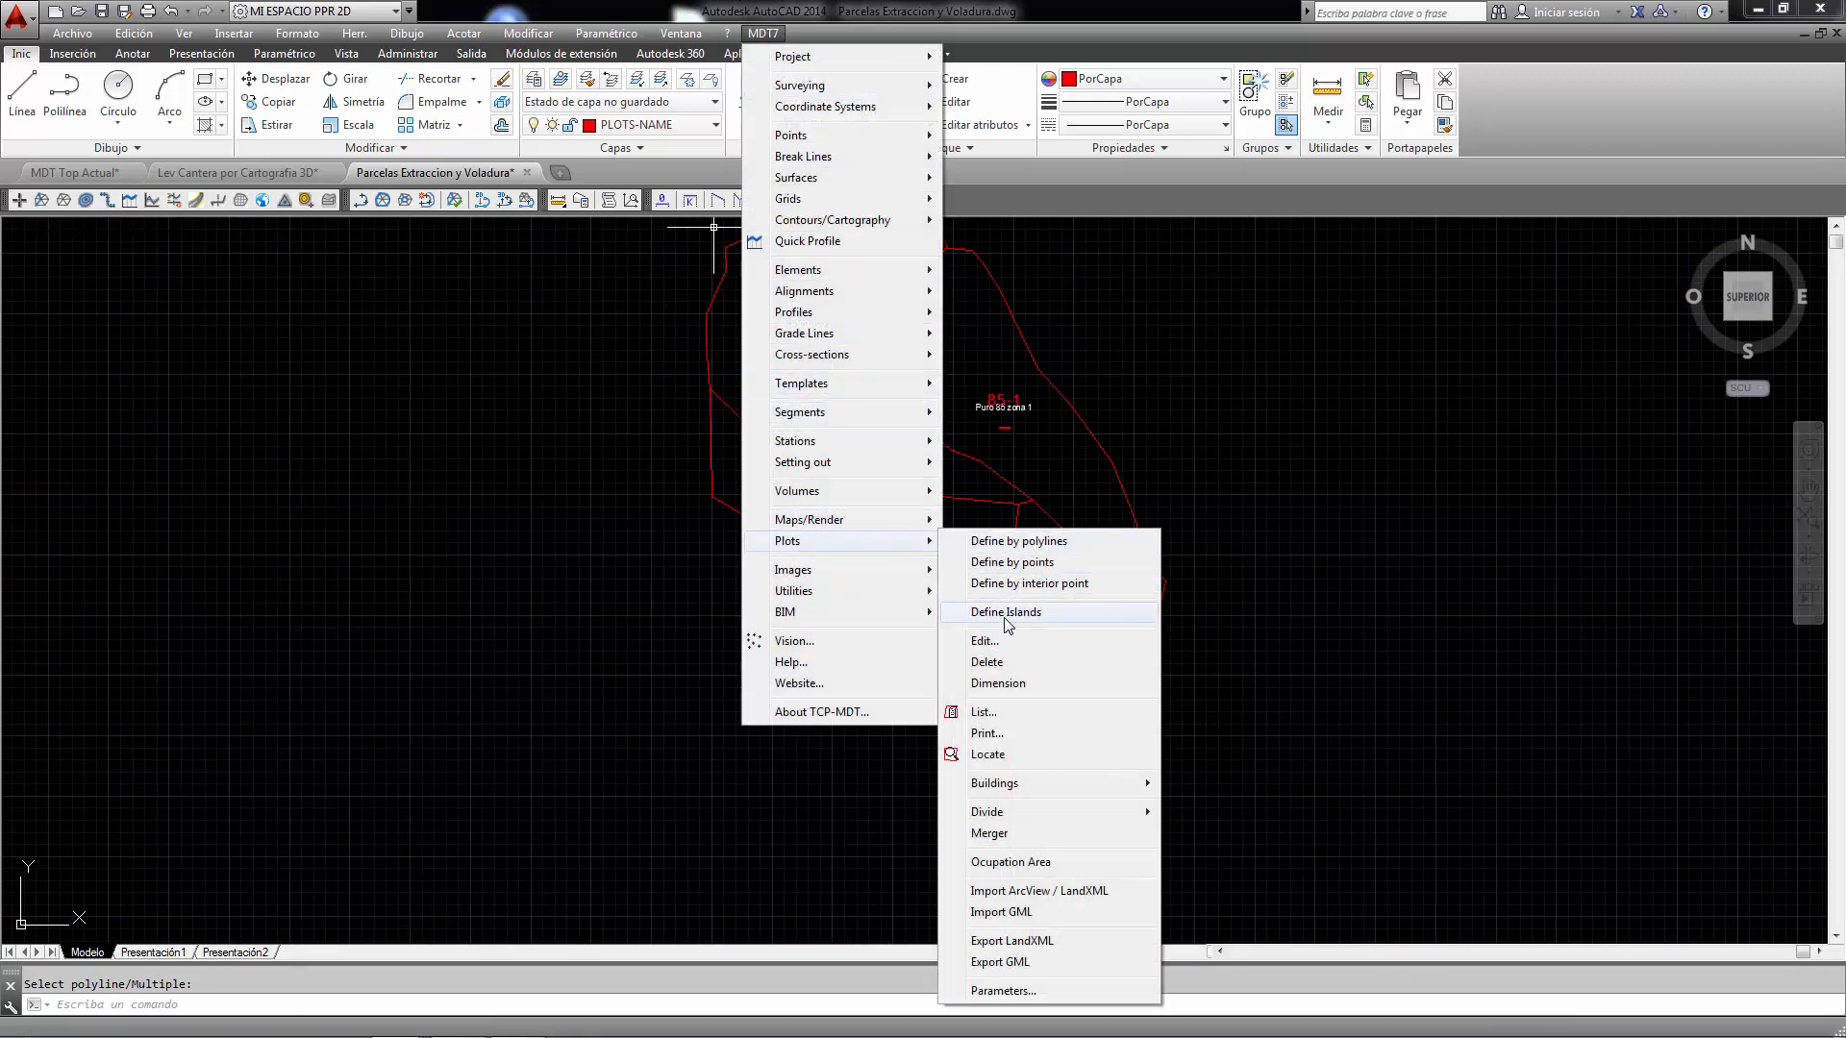
pyautogui.click(1010, 716)
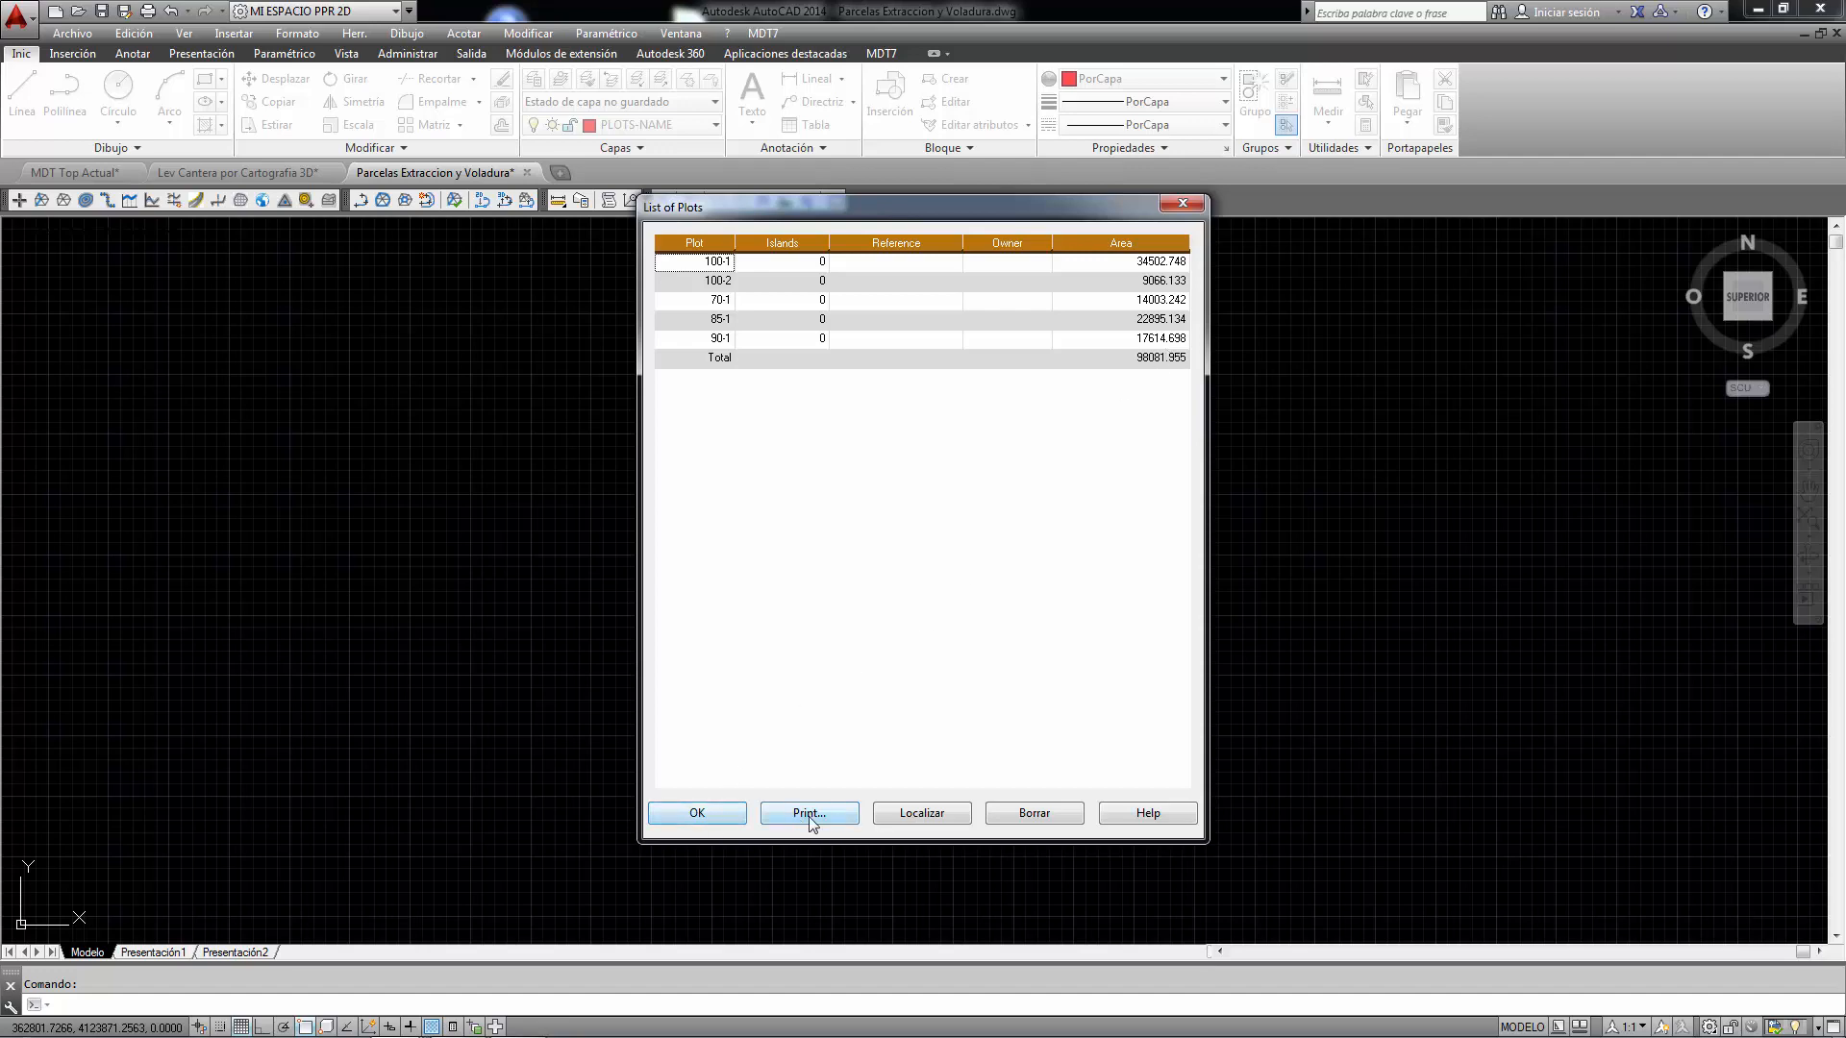
pyautogui.click(711, 814)
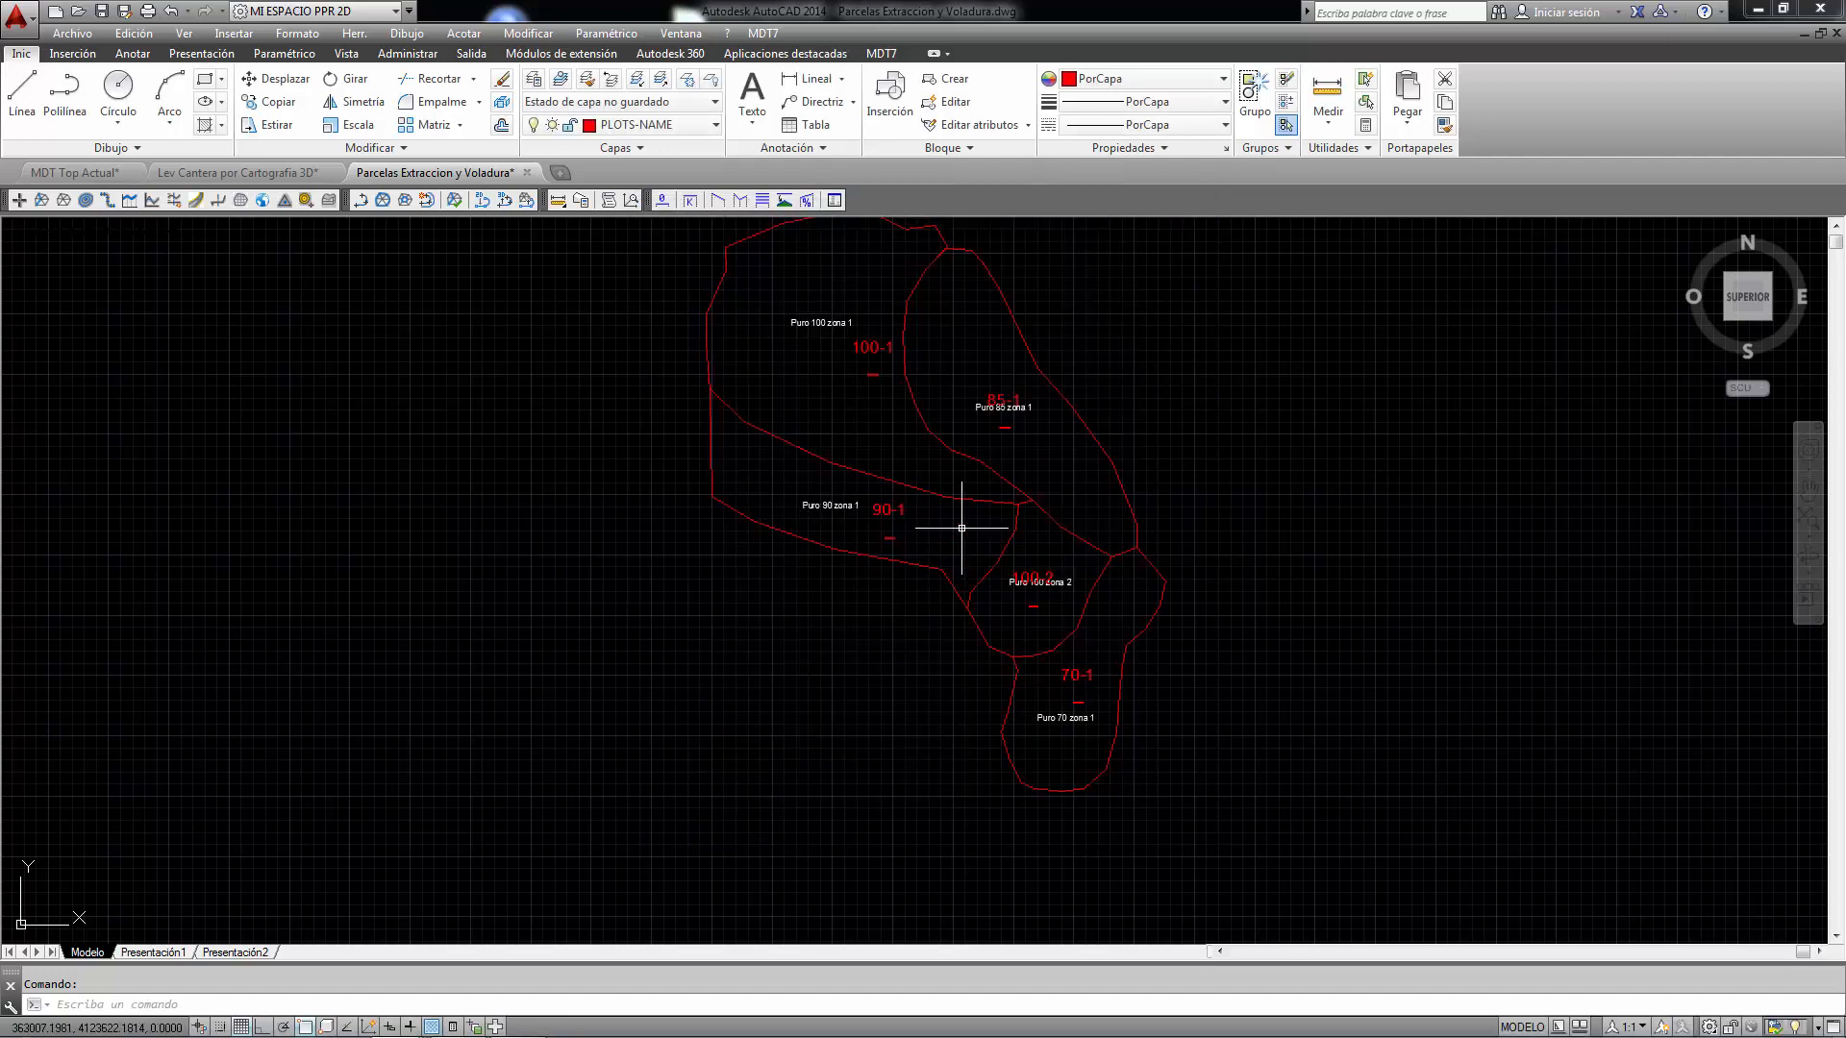
# - Run Volume by Plots on all plots, with Old Surface.SUP as first and New Surface.SUP as second surface
pyautogui.click(762, 33)
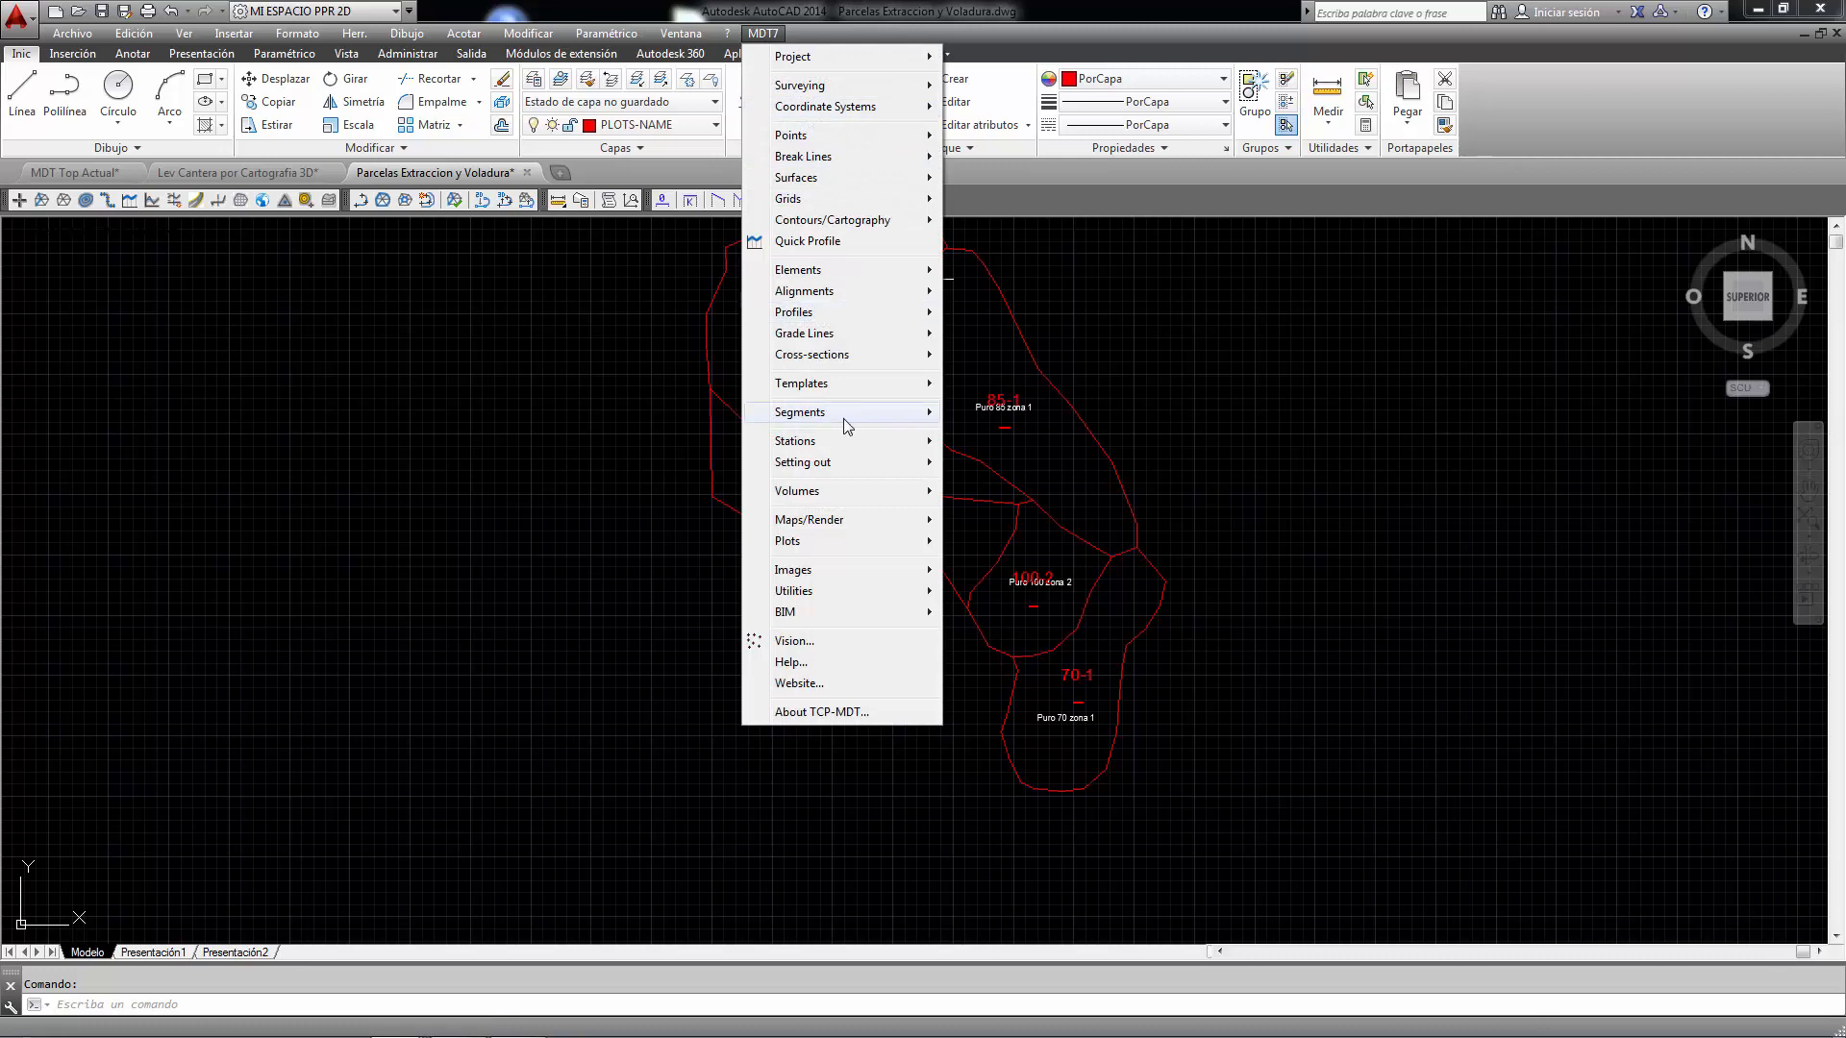
pyautogui.moveTo(812, 492)
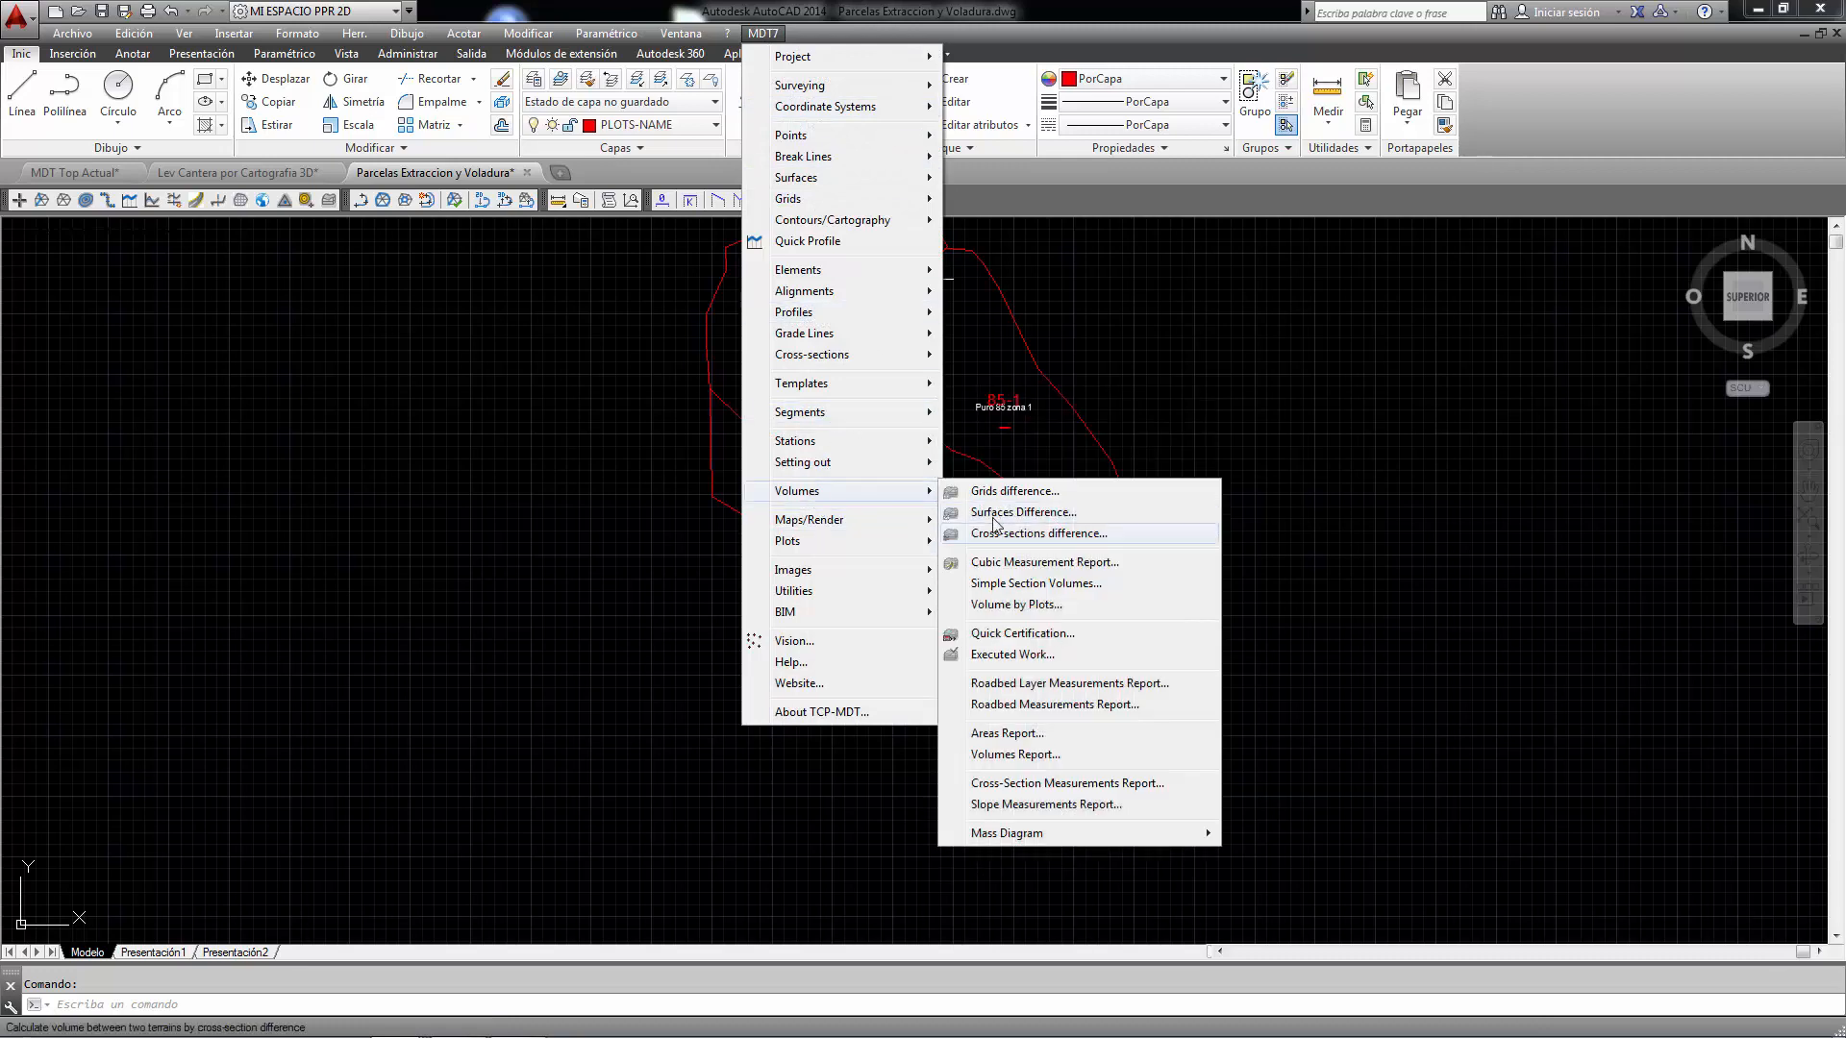
pyautogui.click(1063, 604)
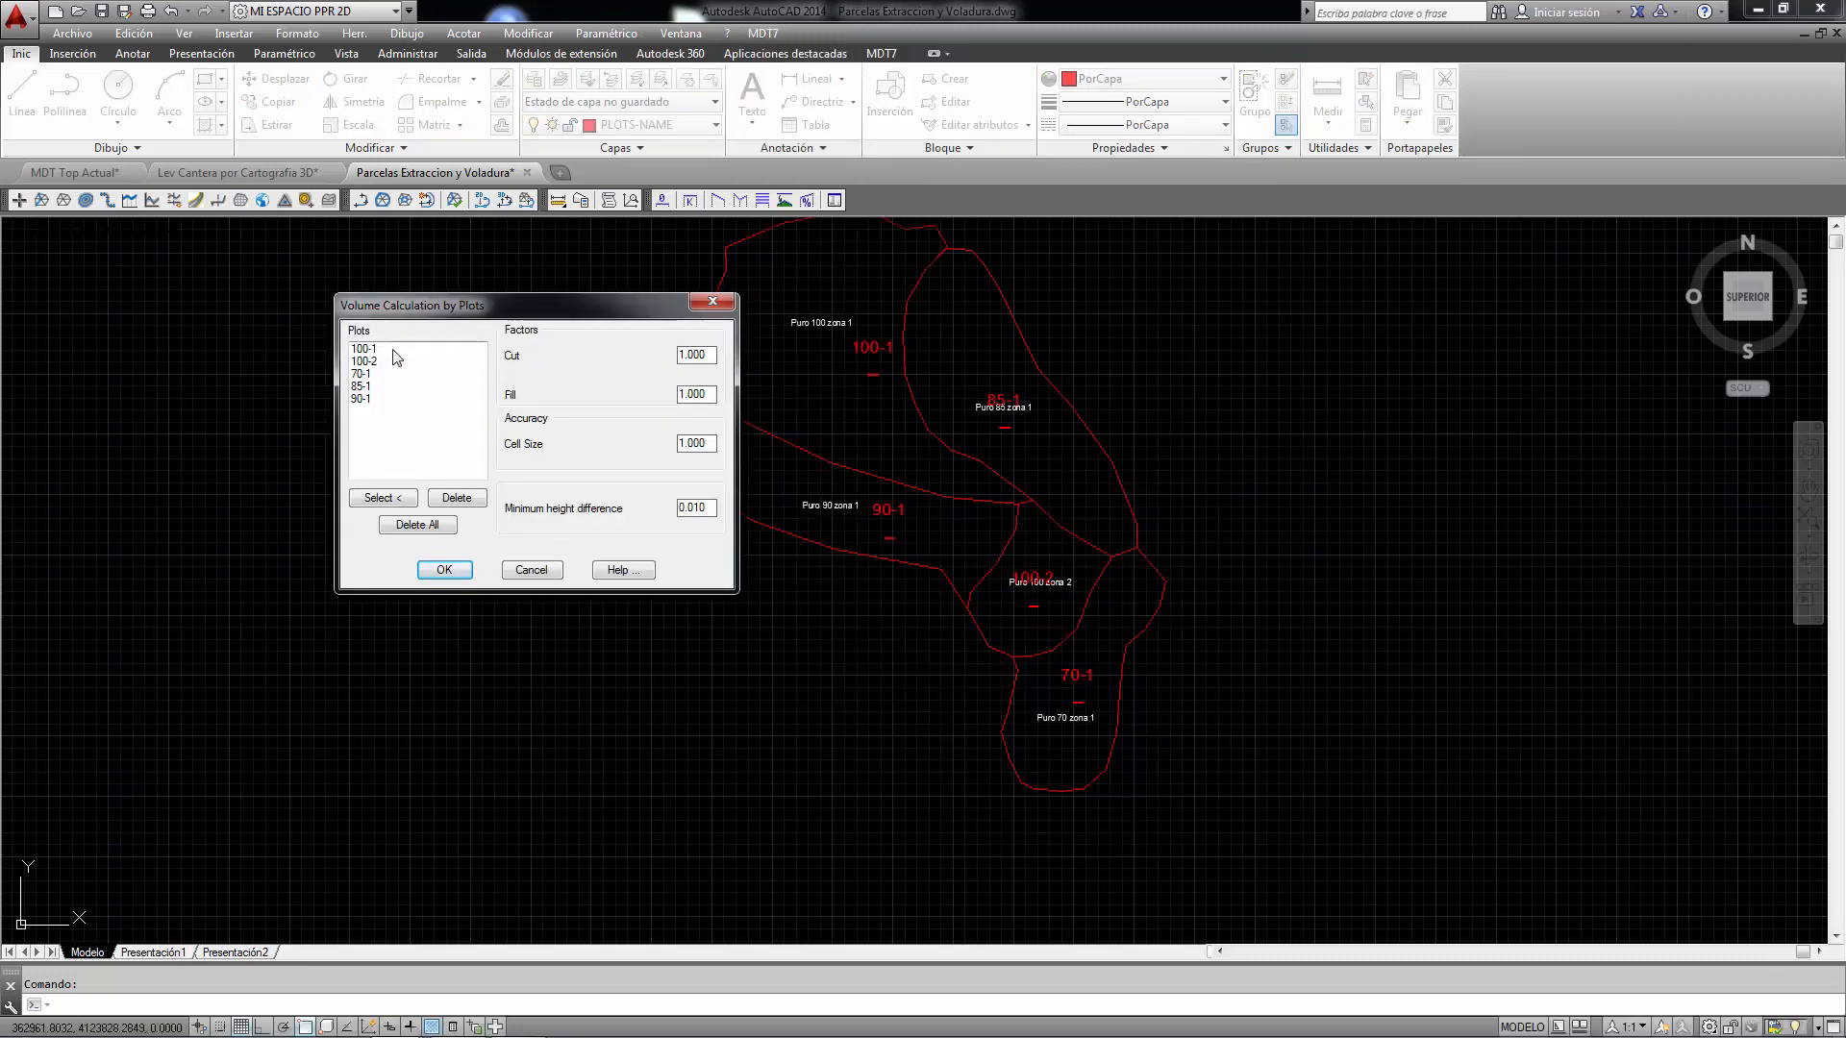
pyautogui.click(371, 354)
pyautogui.click(384, 497)
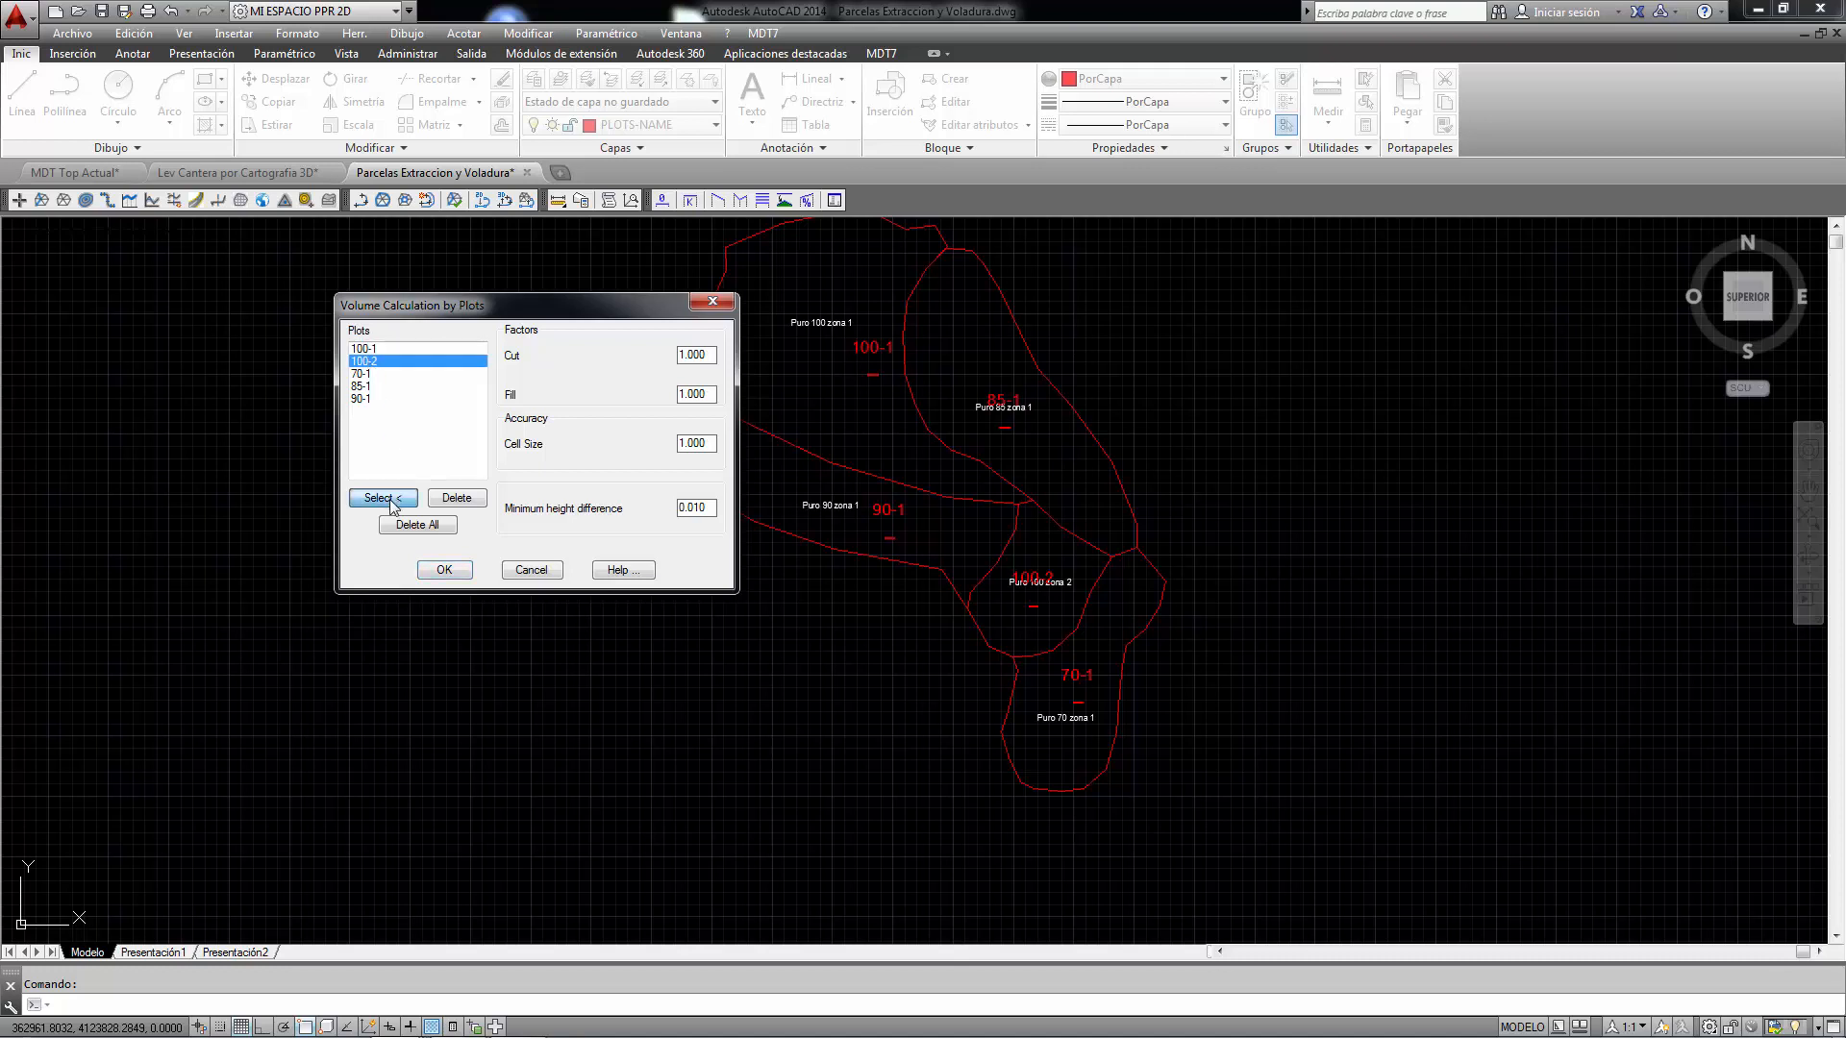
pyautogui.rightClick(825, 409)
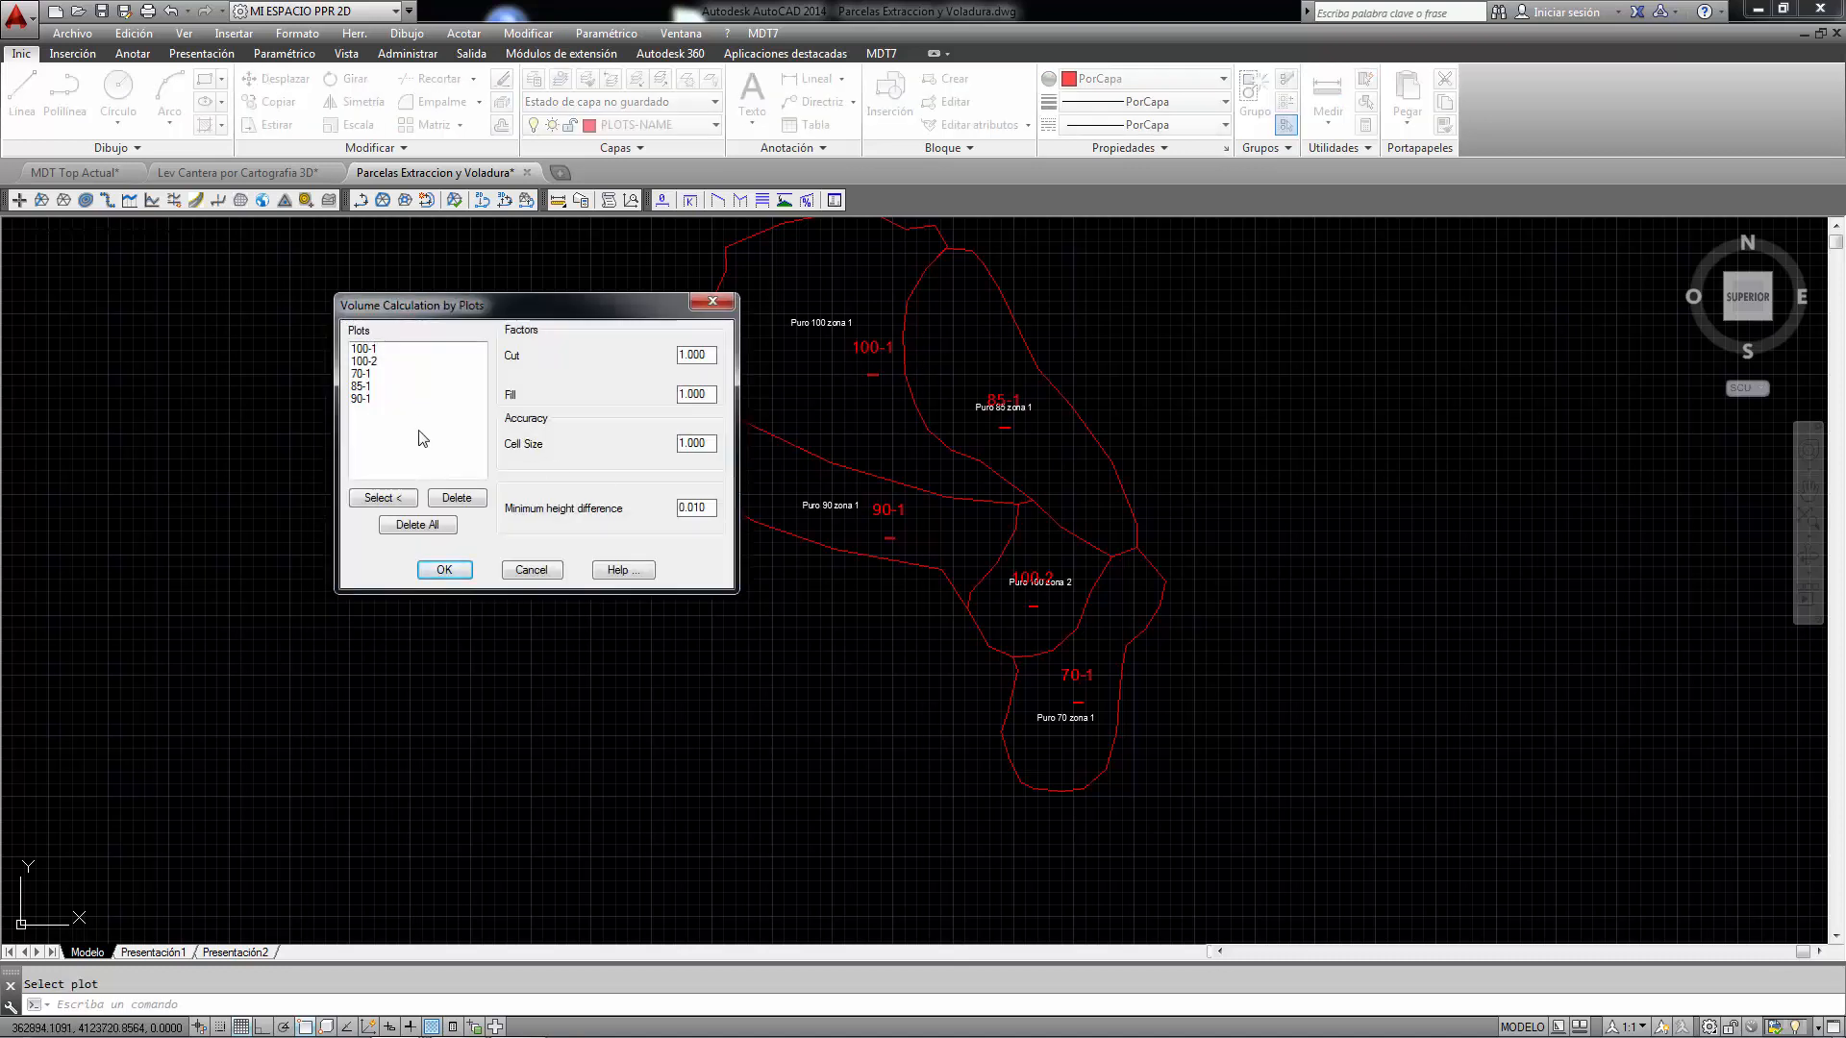
pyautogui.click(711, 393)
pyautogui.click(444, 570)
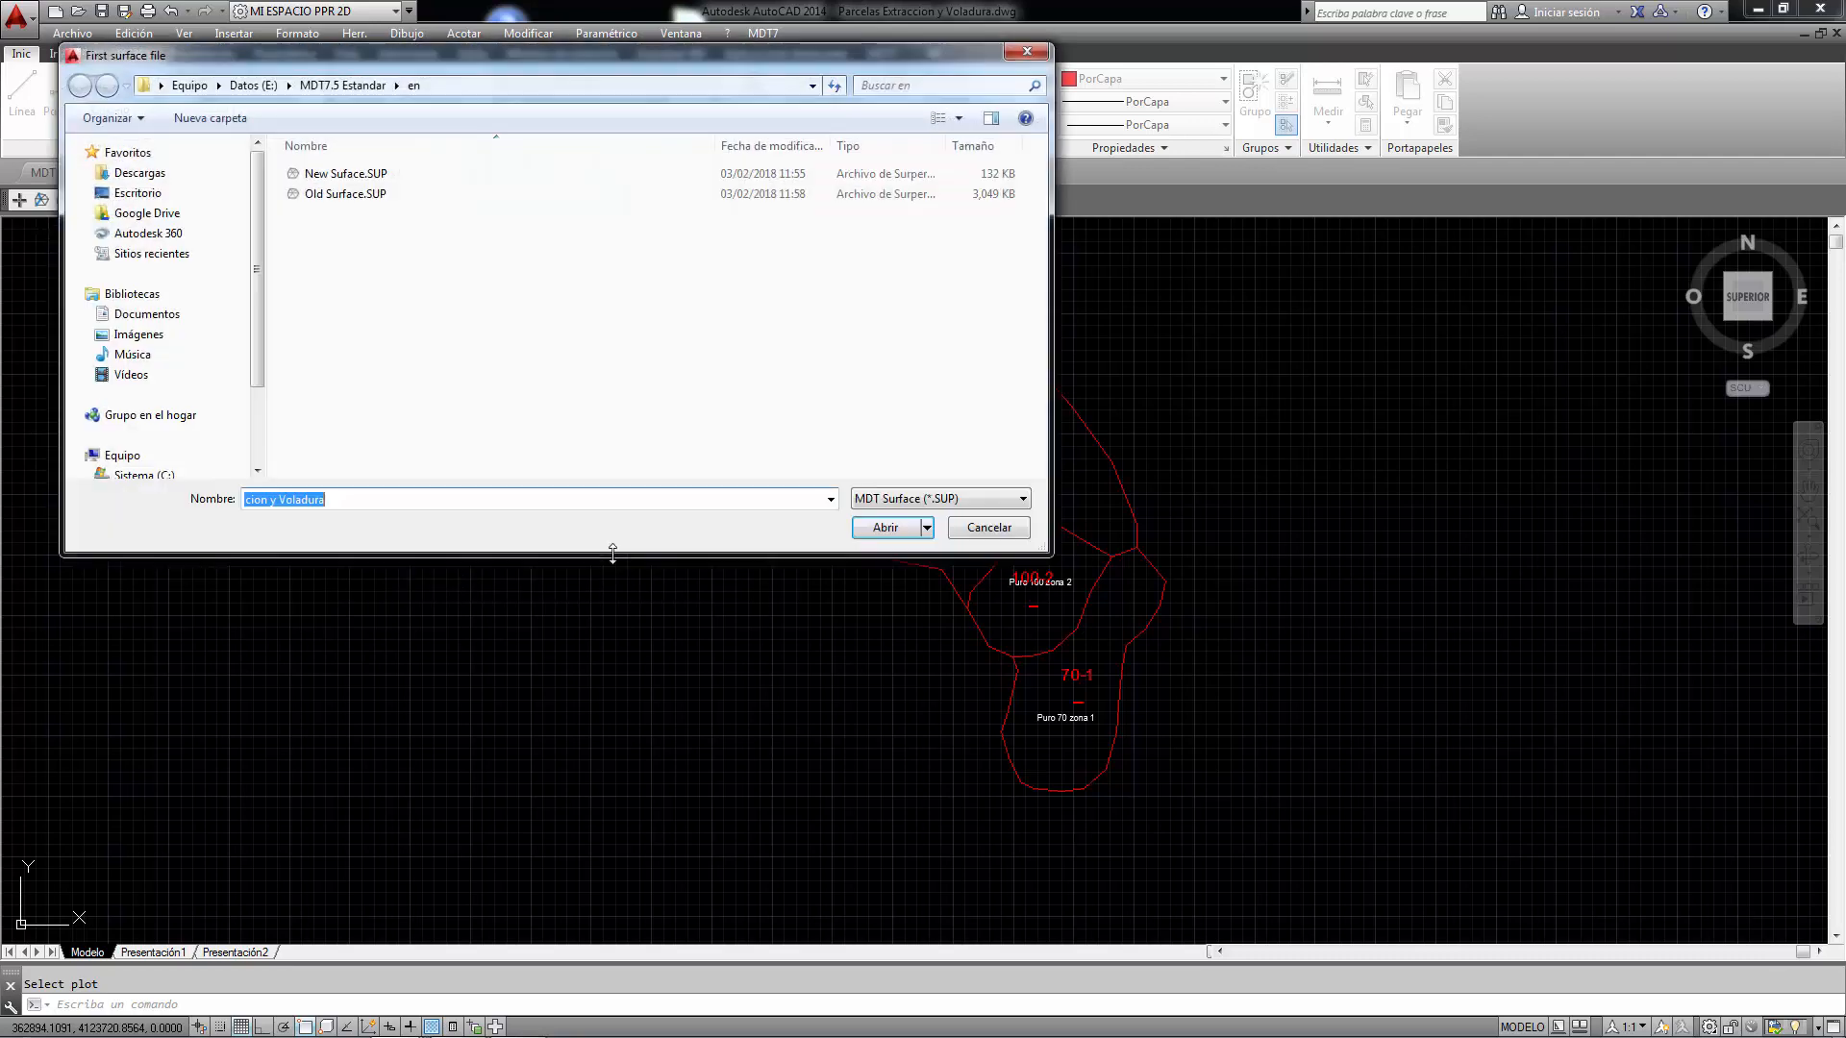
pyautogui.doubleClick(345, 193)
pyautogui.doubleClick(344, 174)
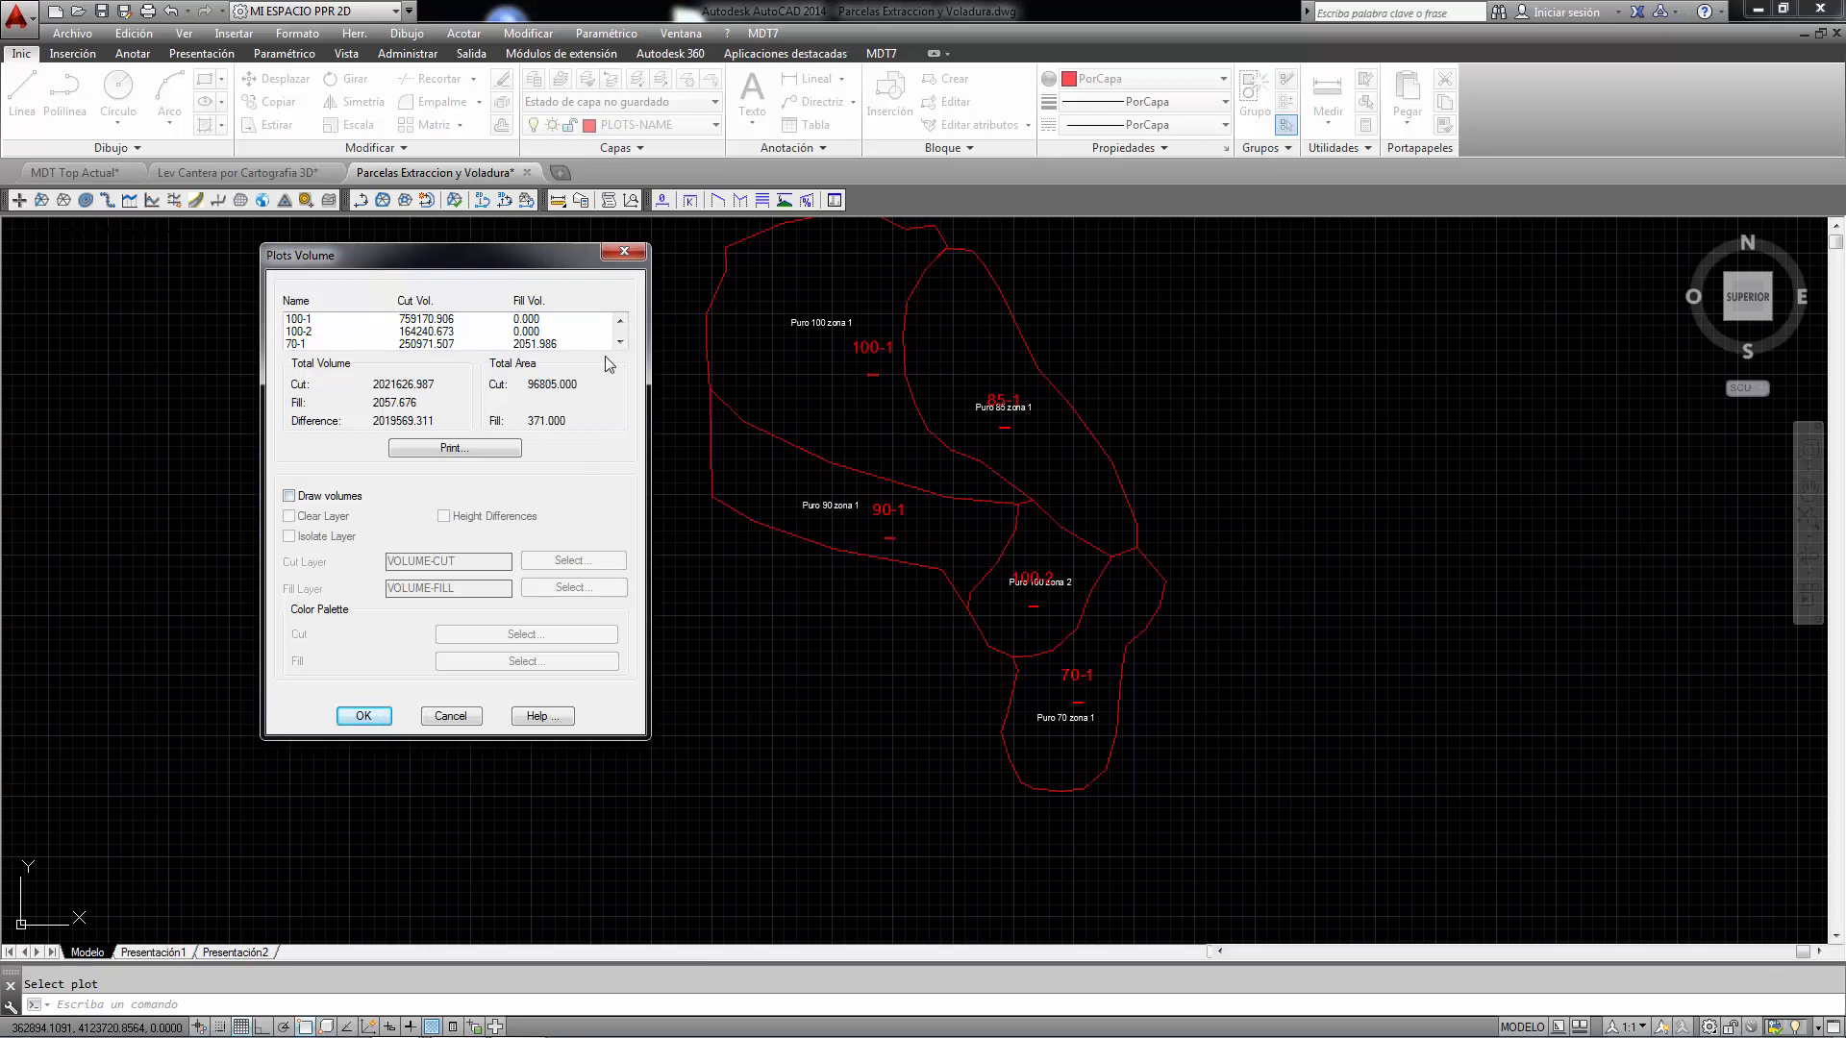
# - Review the per-plot volumes and insert the Volume by Plots table into the drawing
pyautogui.click(620, 342)
pyautogui.click(620, 342)
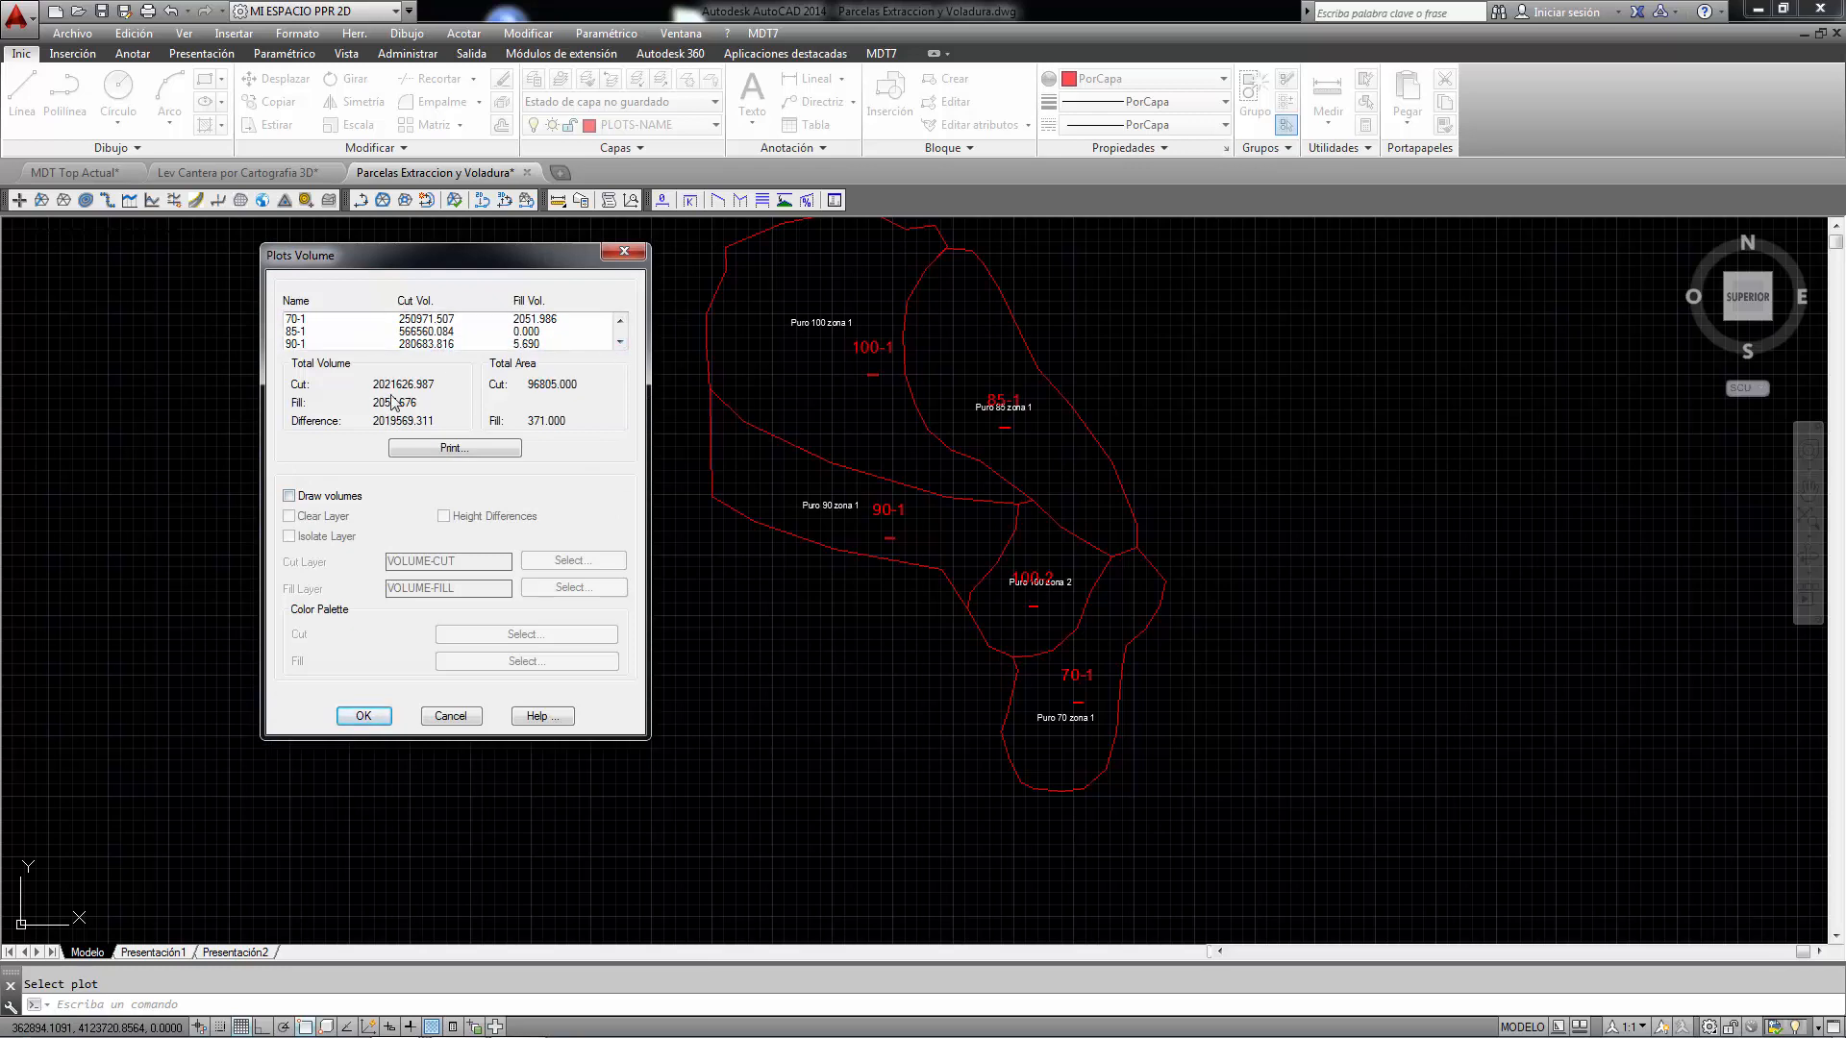
pyautogui.click(468, 454)
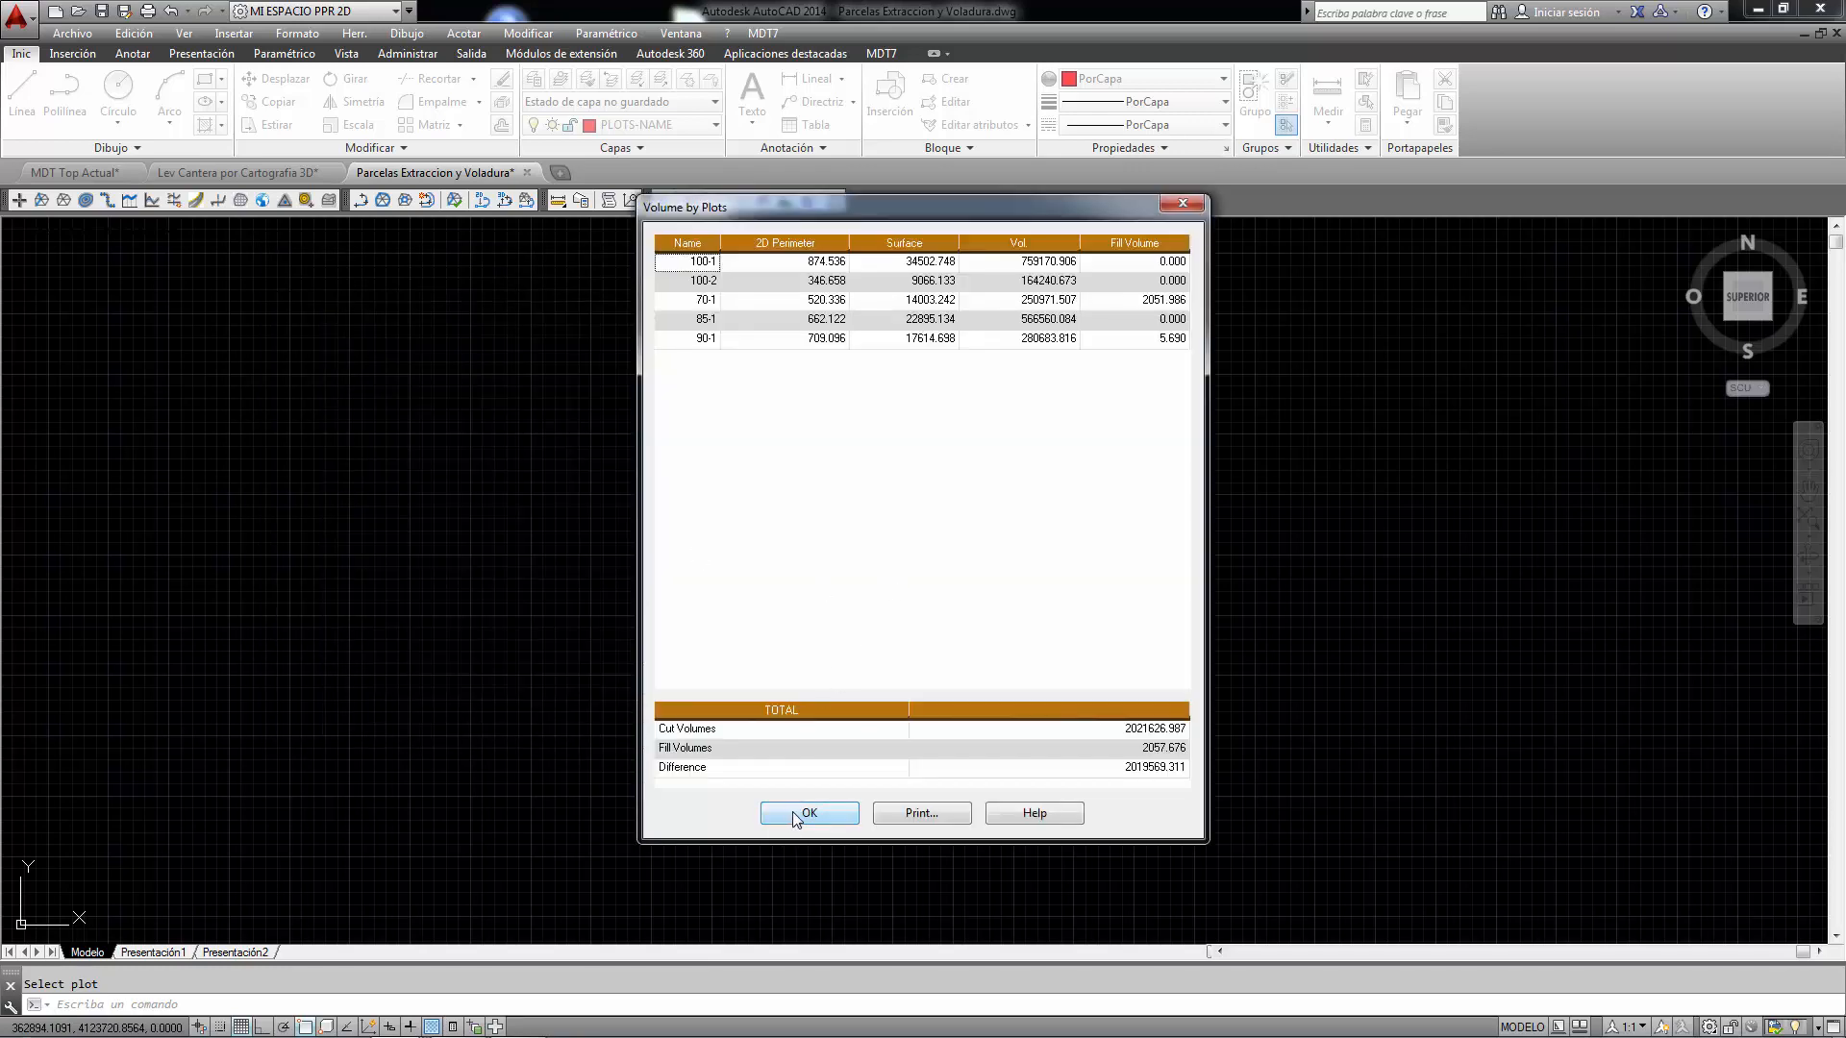
pyautogui.click(956, 818)
pyautogui.click(792, 721)
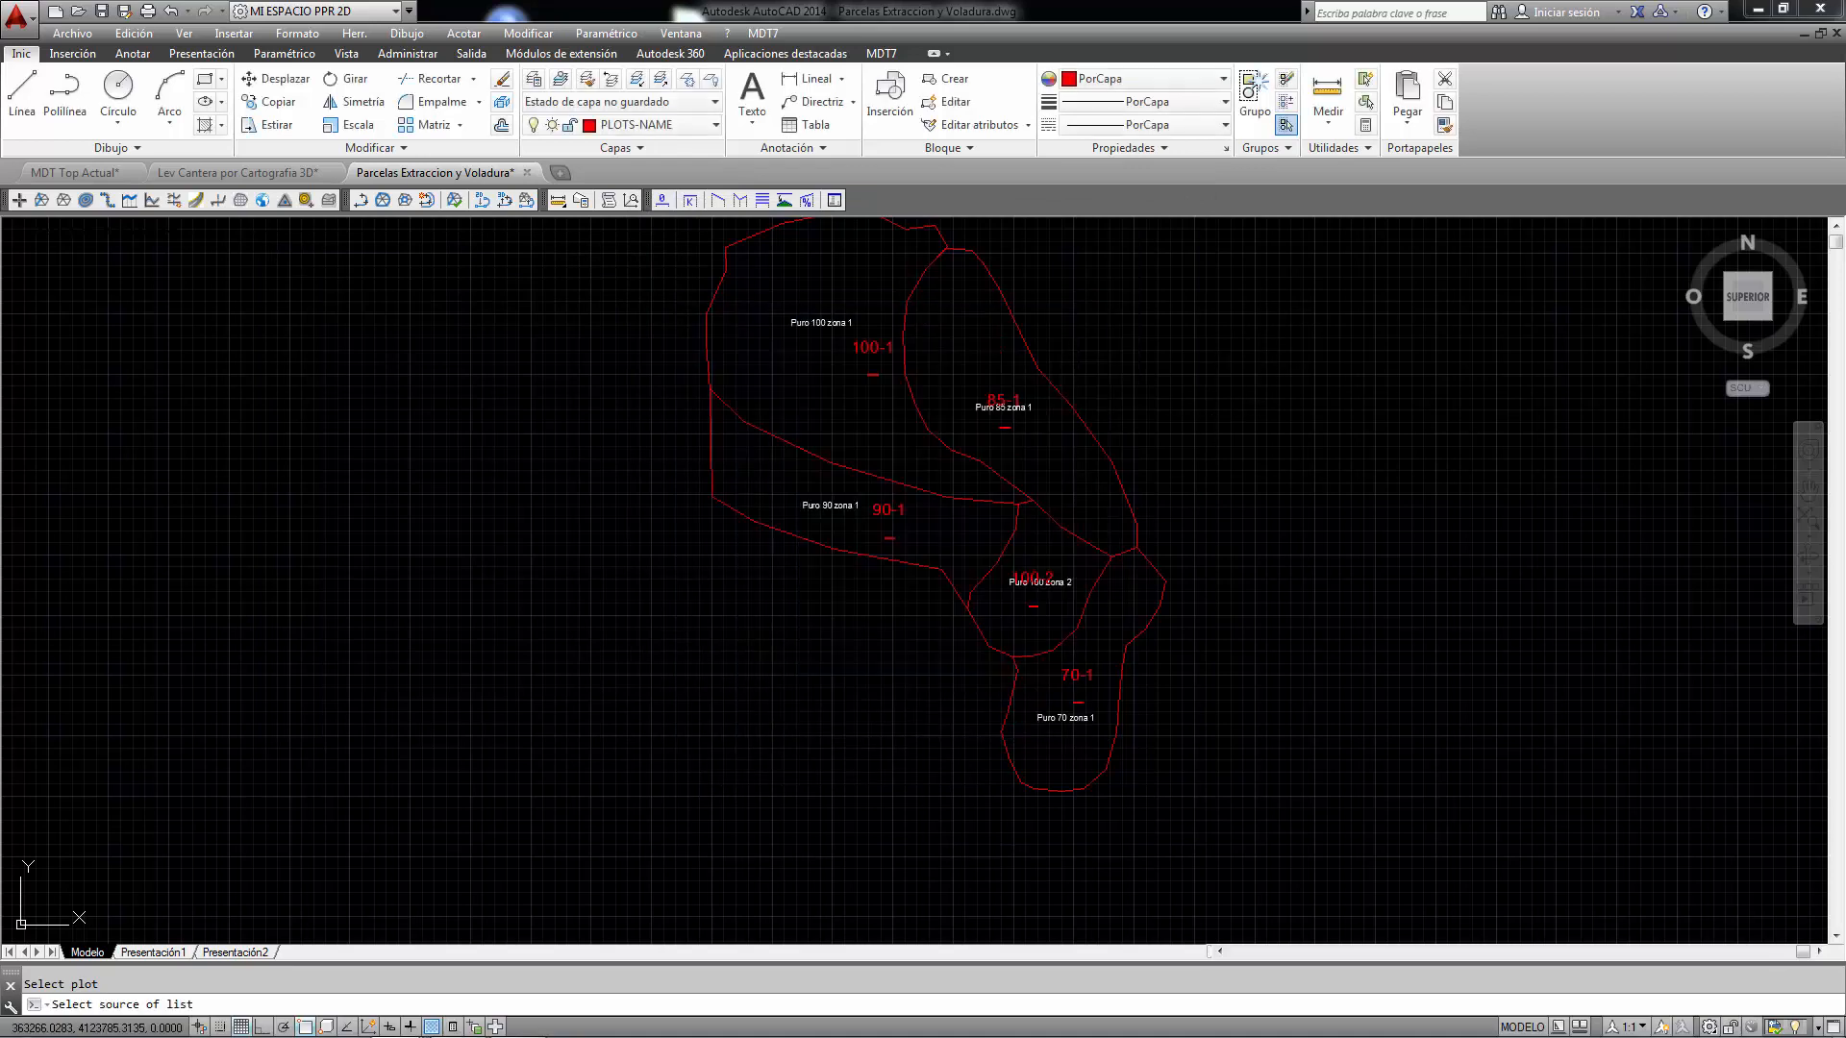
pyautogui.click(810, 814)
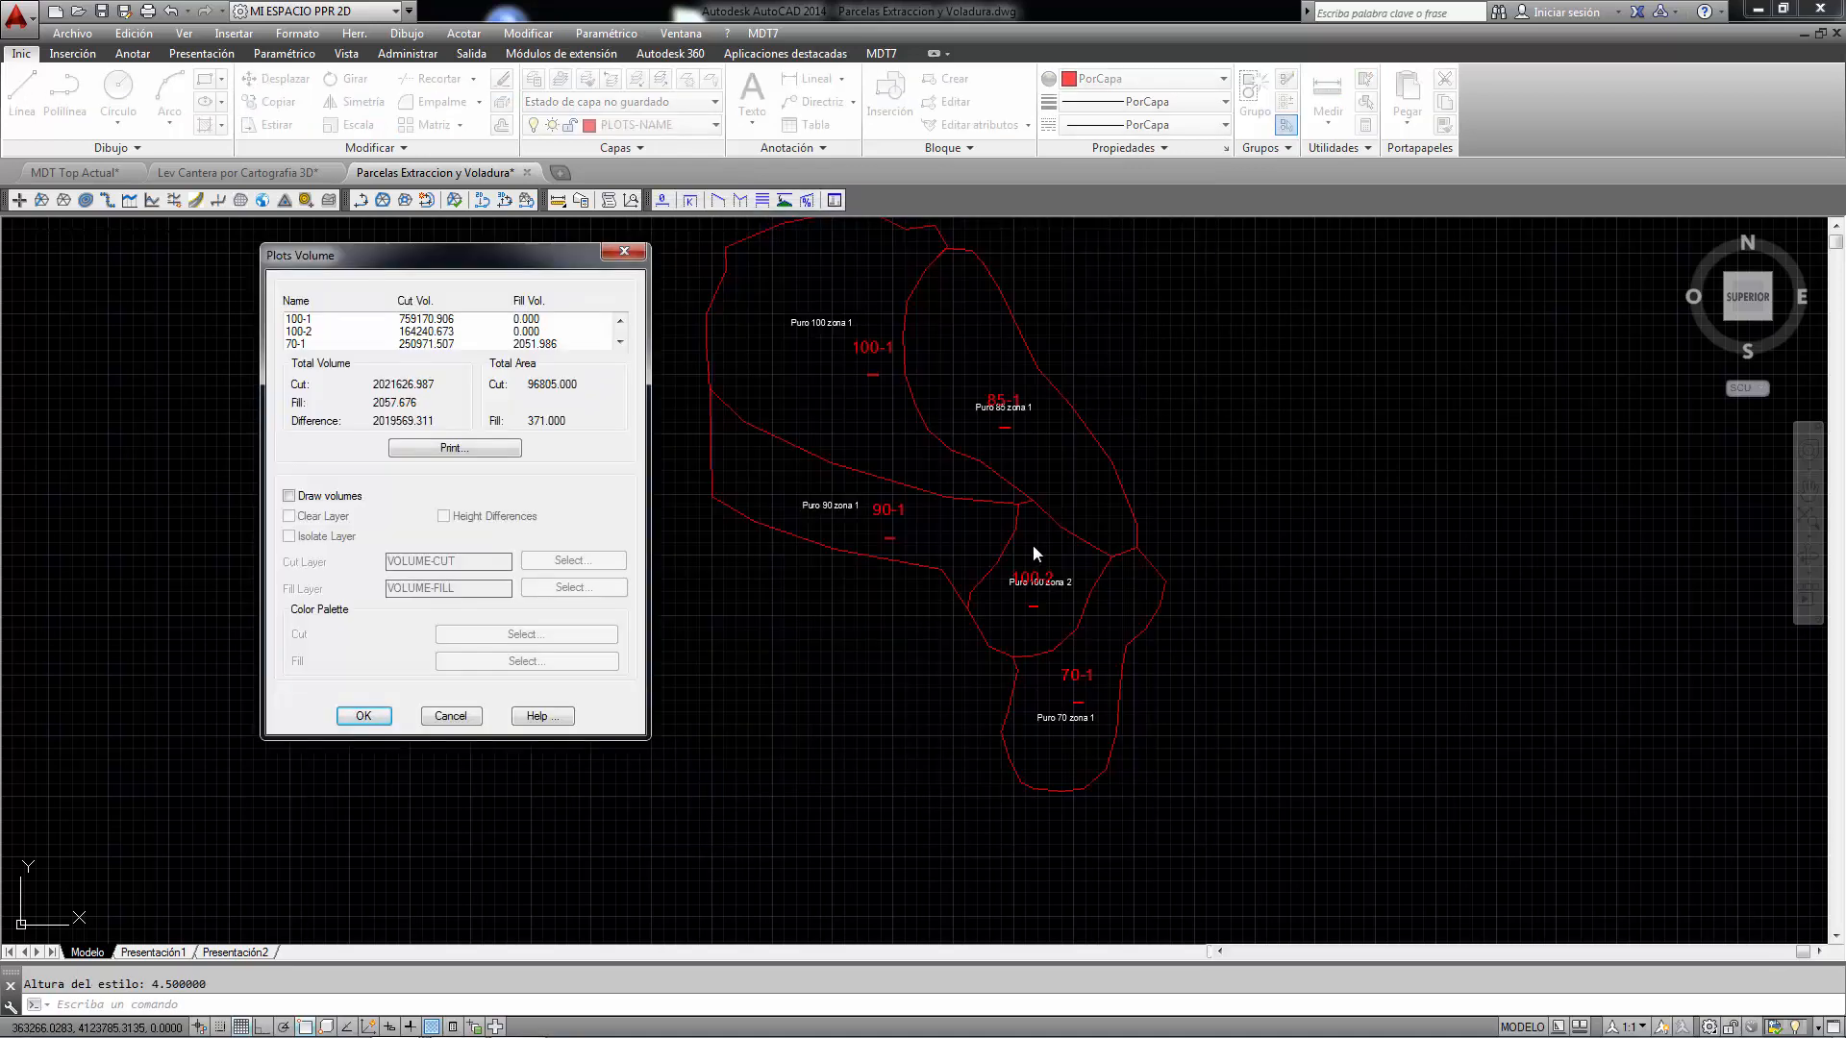
# - Enable Draw volumes and draw the cut and fill colour map over the plots
pyautogui.click(289, 497)
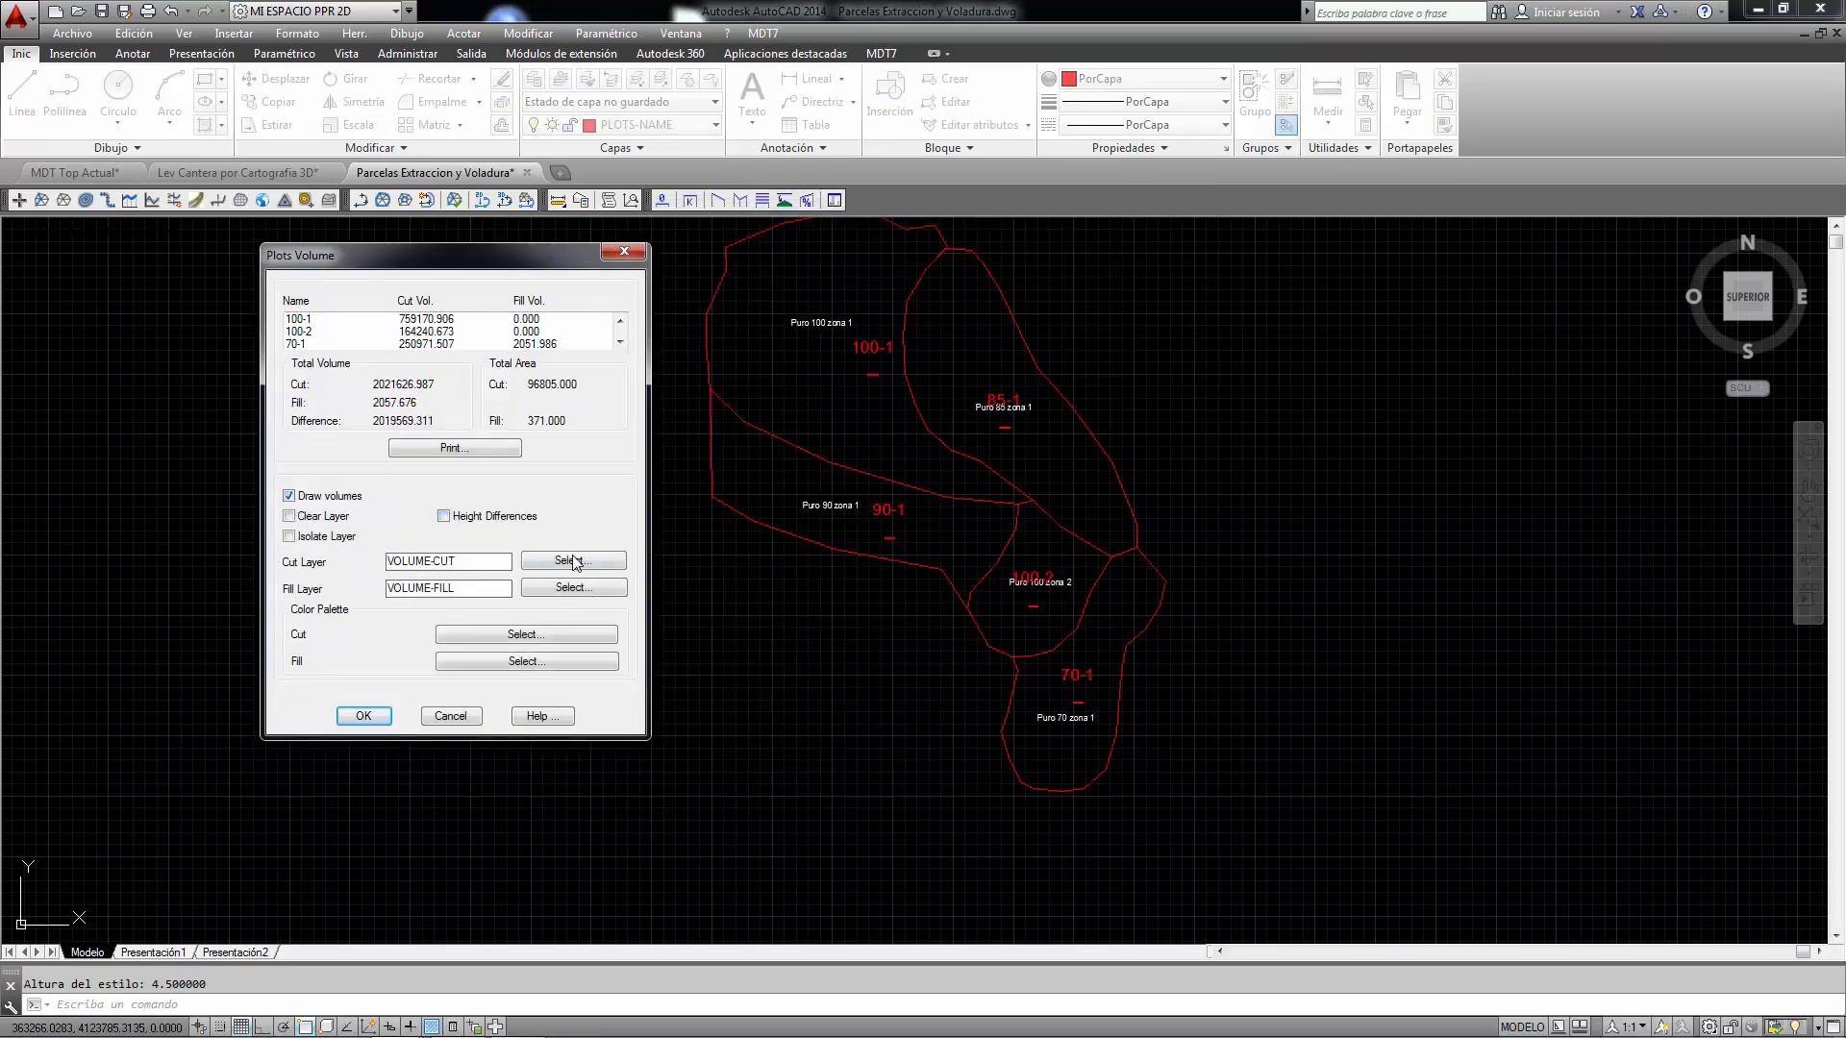
pyautogui.click(364, 716)
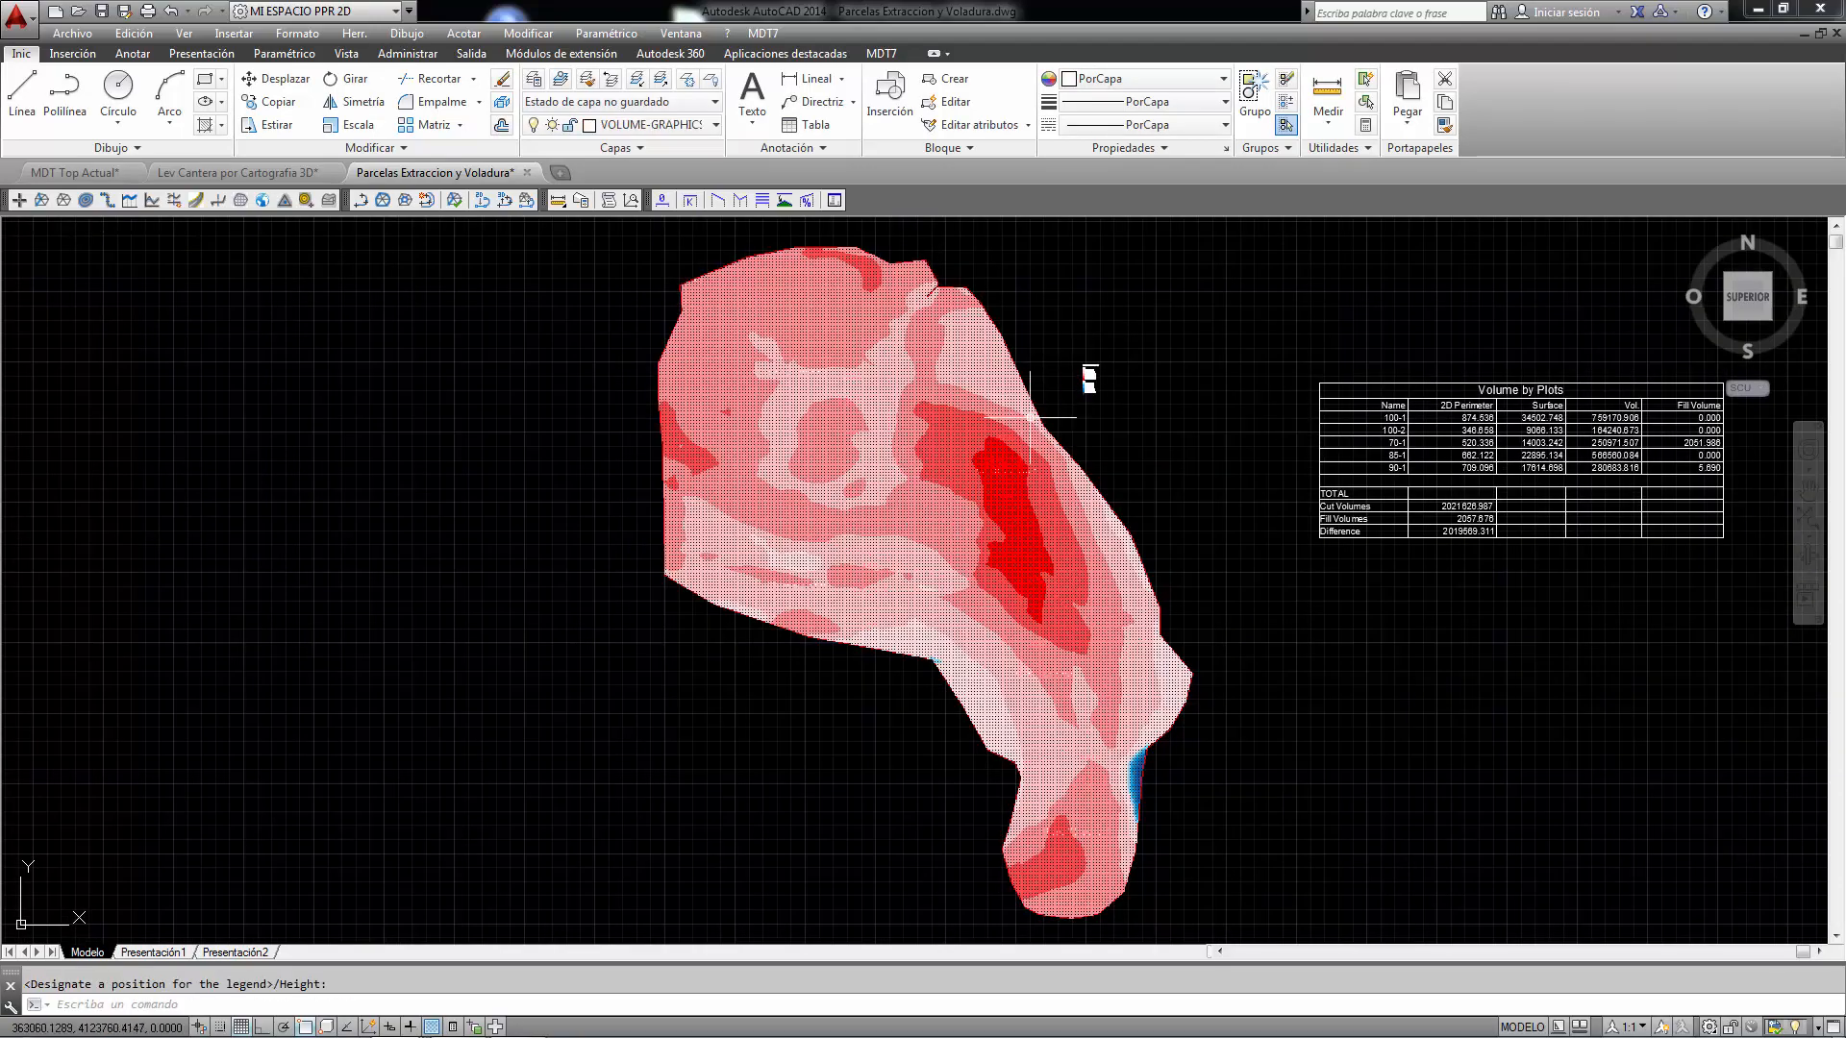
# - Zoom around the volume map and table to examine the per-plot volume labels
pyautogui.scroll(6, 1080, 359)
pyautogui.scroll(2, 1080, 360)
pyautogui.scroll(-6, 937, 390)
pyautogui.scroll(3, 1202, 423)
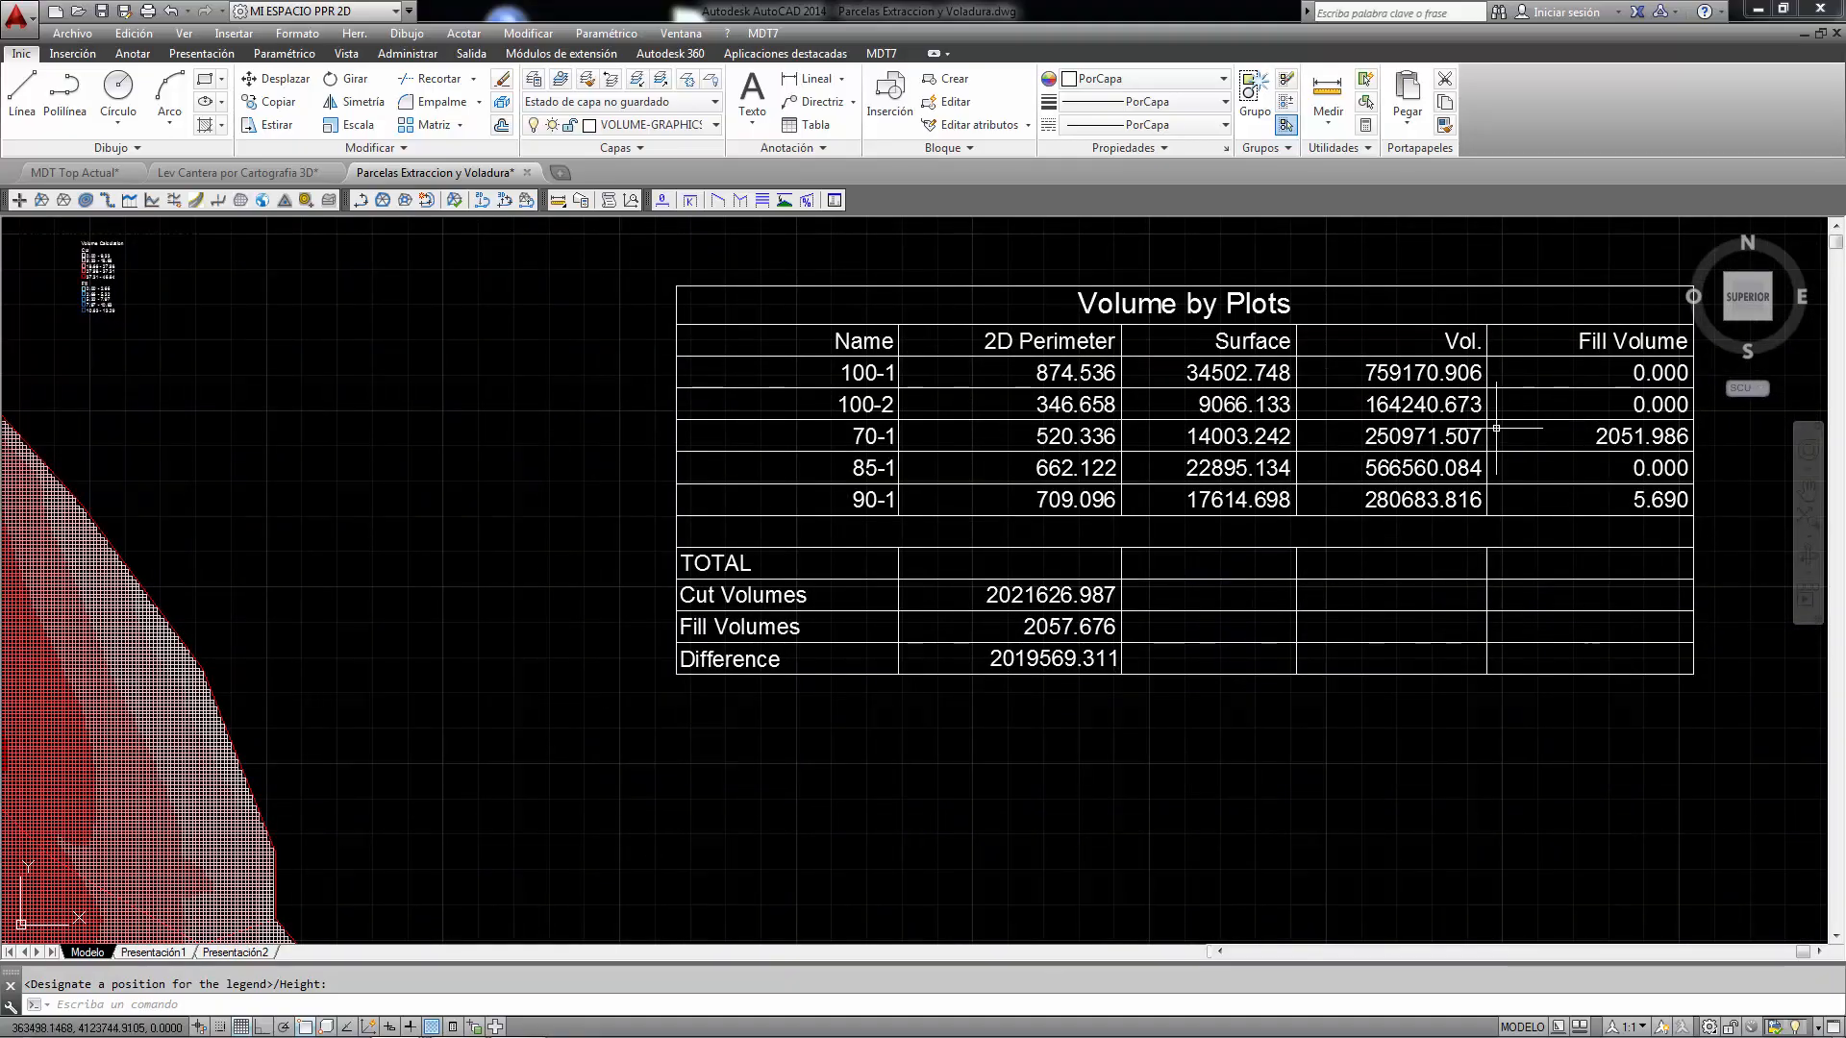
pyautogui.scroll(-4, 1537, 421)
pyautogui.scroll(5, 973, 408)
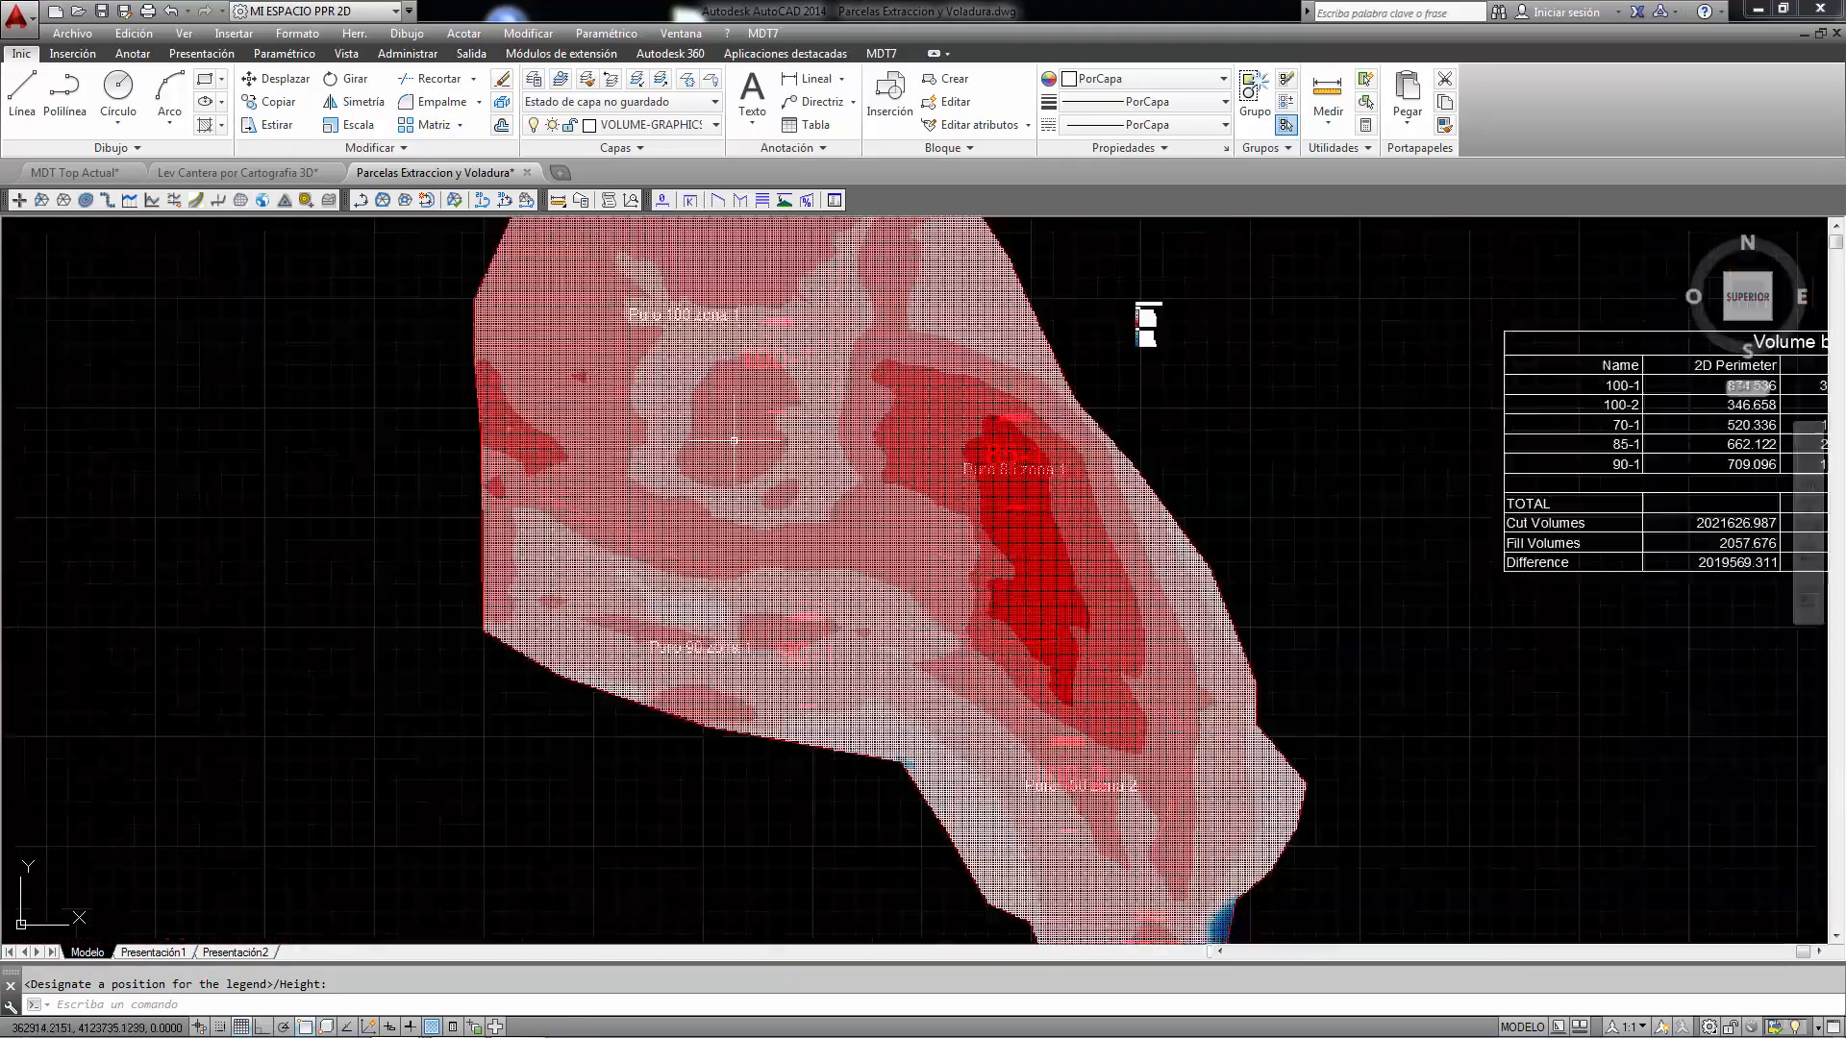
pyautogui.scroll(3, 942, 404)
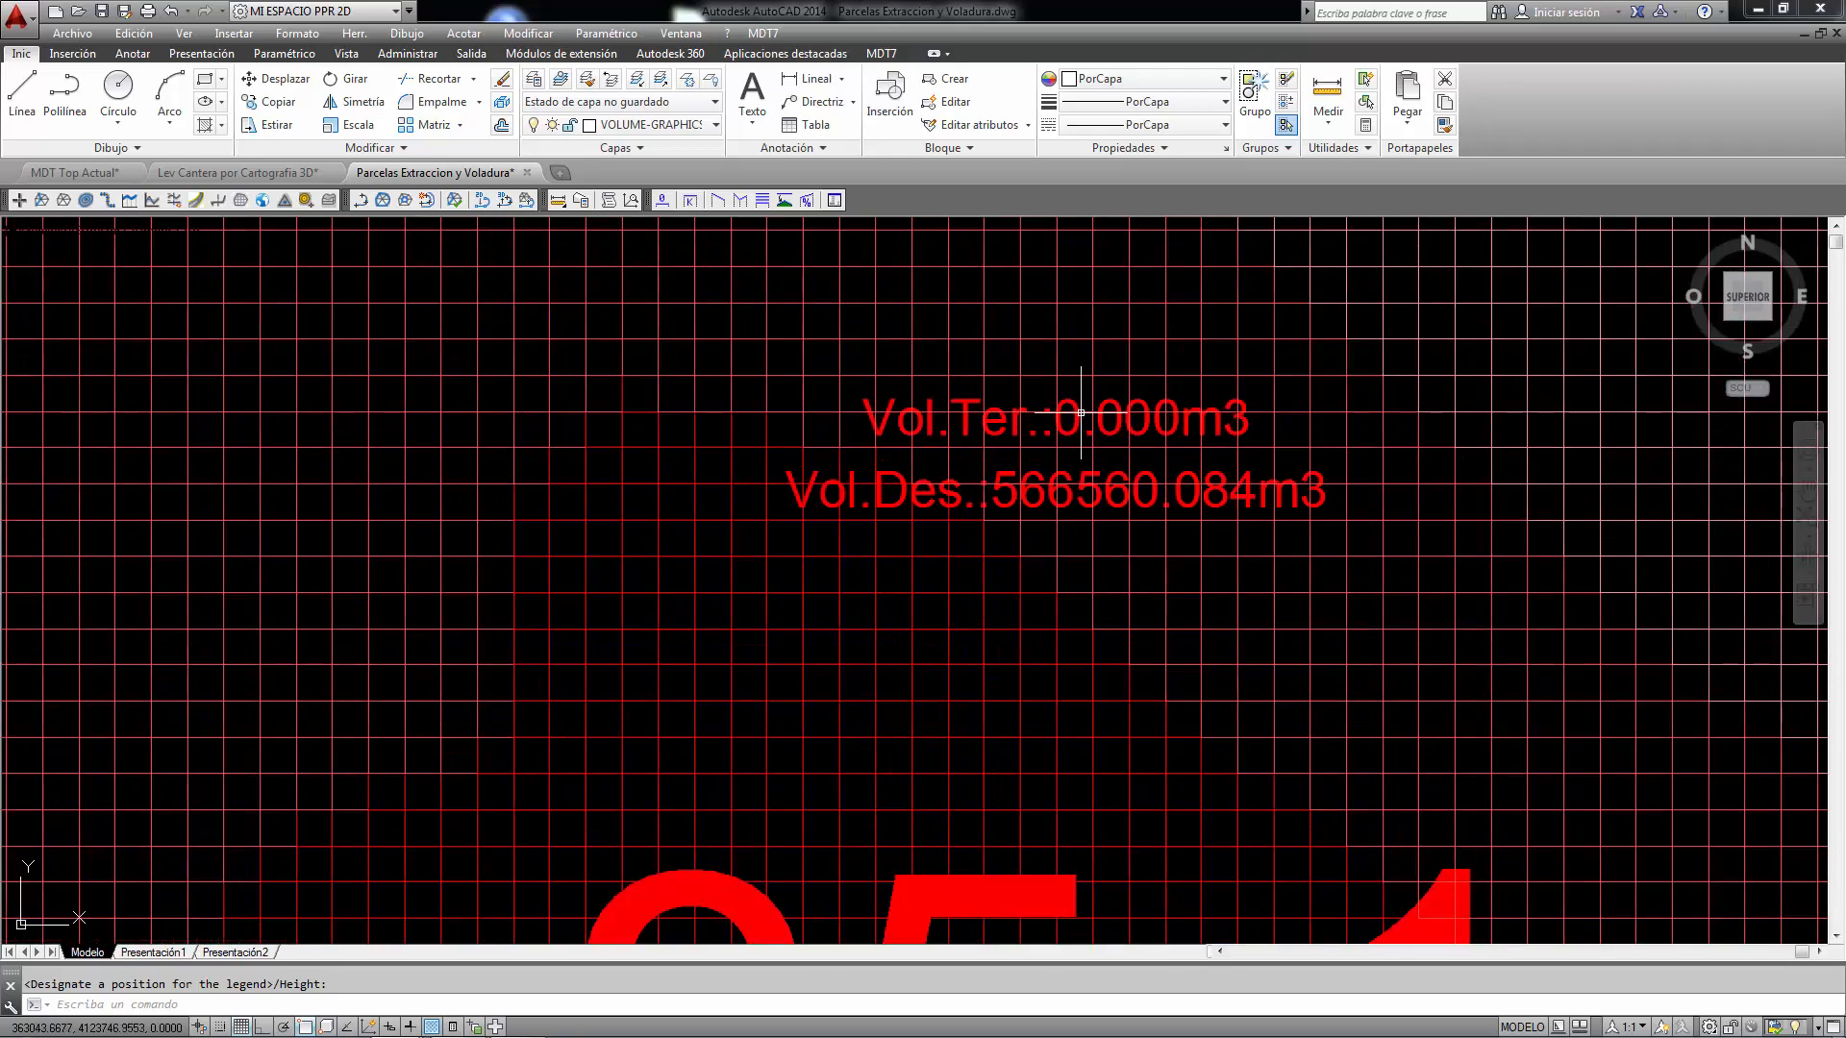
pyautogui.scroll(-4, 1052, 490)
pyautogui.scroll(-5, 1018, 780)
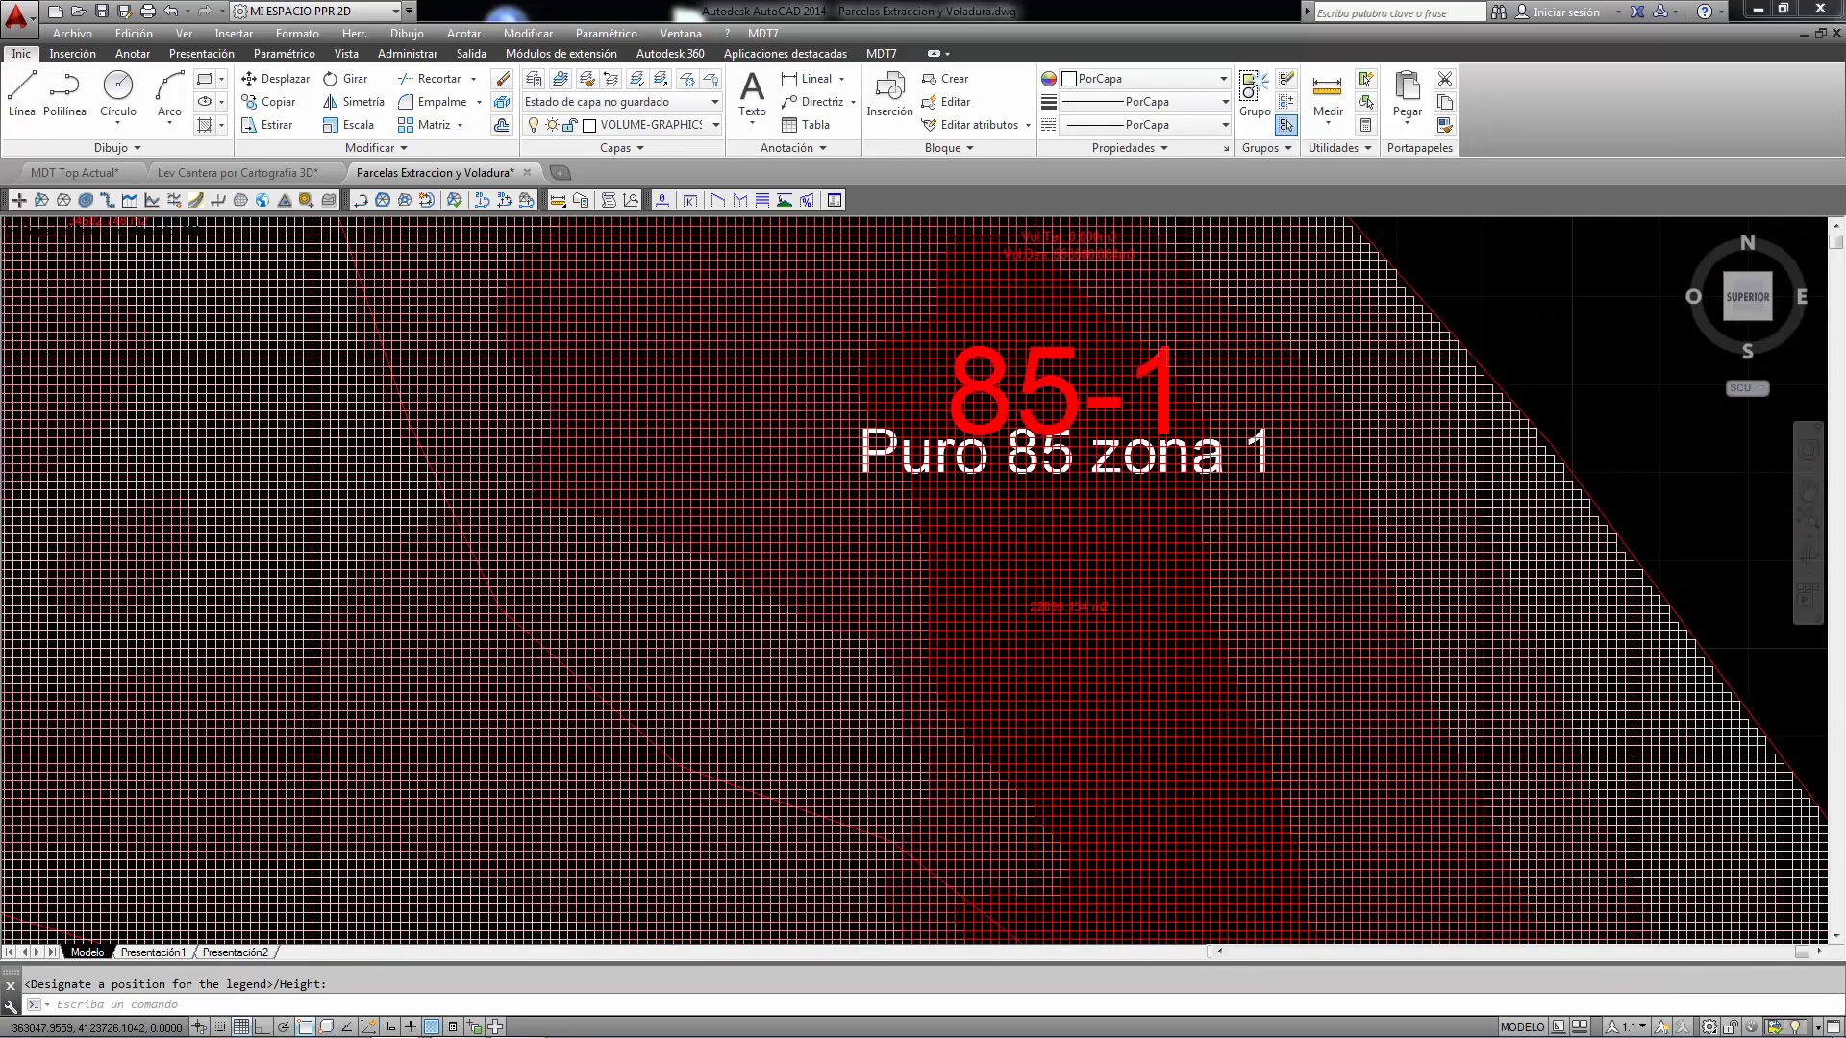
pyautogui.scroll(5, 755, 812)
pyautogui.scroll(5, 746, 385)
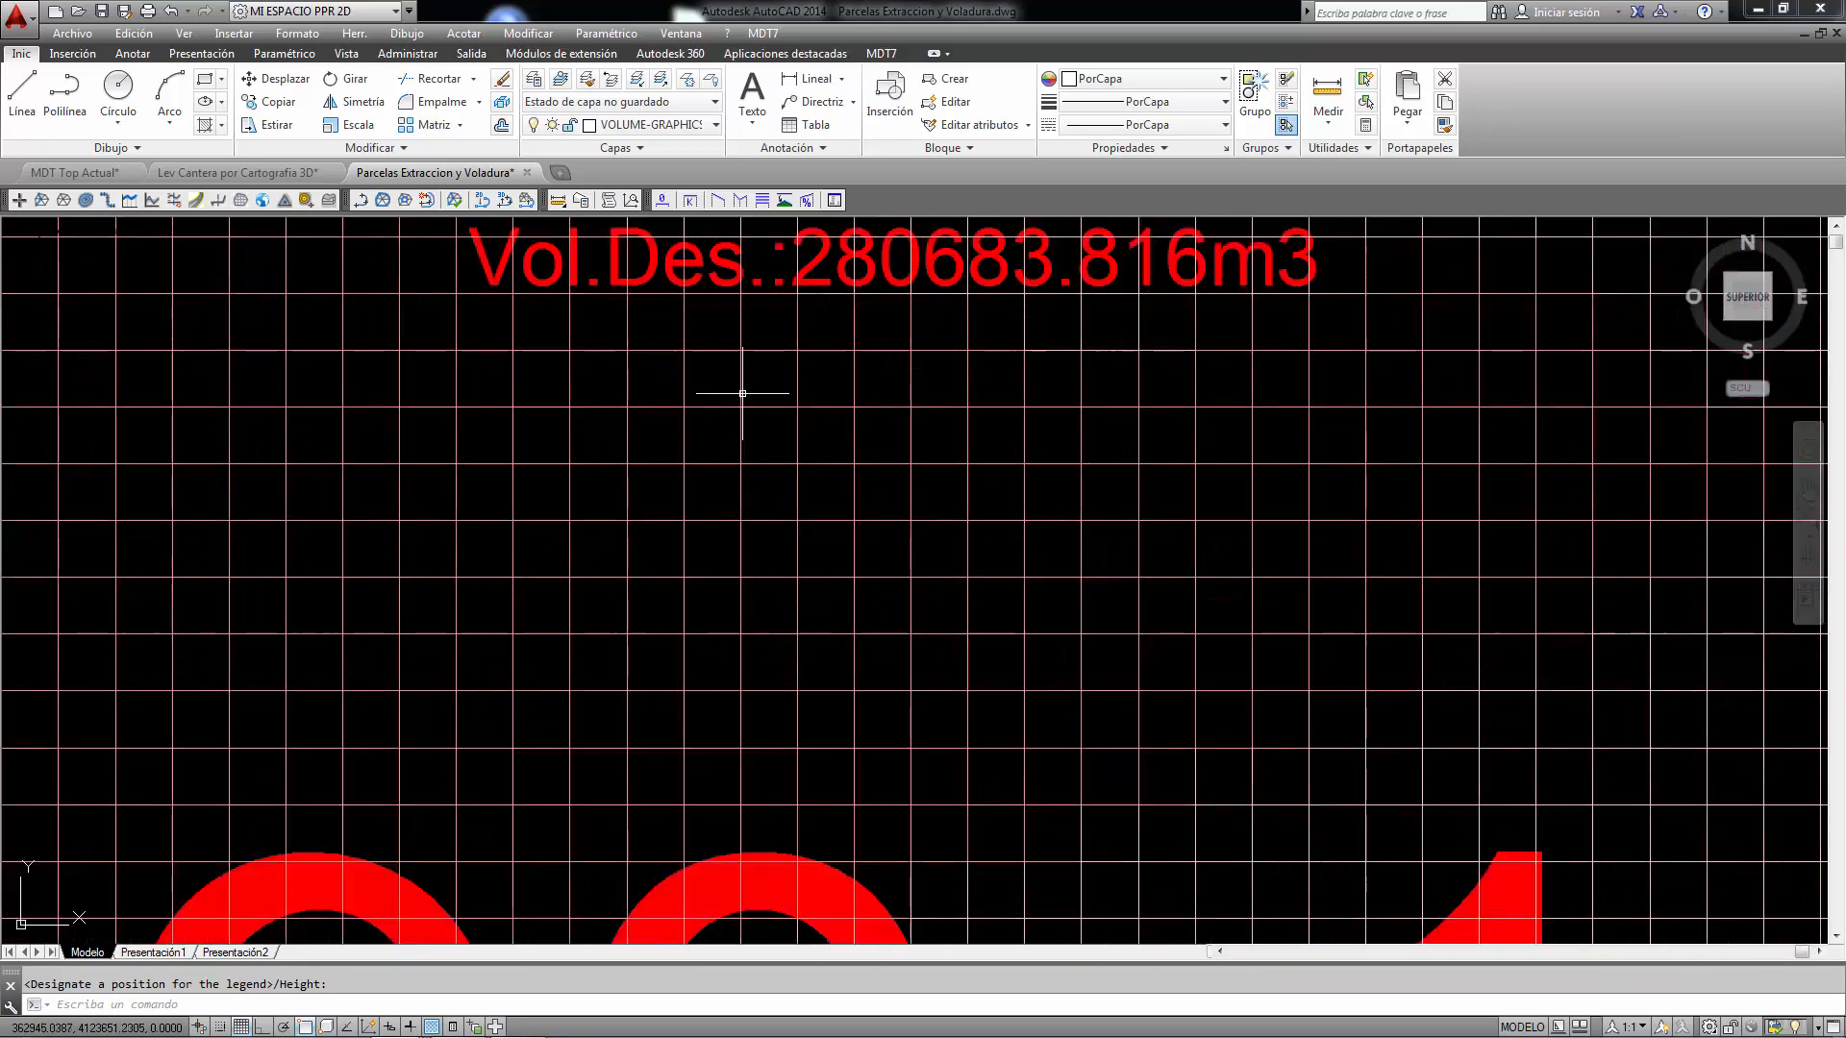
pyautogui.scroll(-3, 740, 394)
pyautogui.scroll(3, 741, 404)
pyautogui.scroll(-5, 743, 420)
pyautogui.scroll(-8, 743, 420)
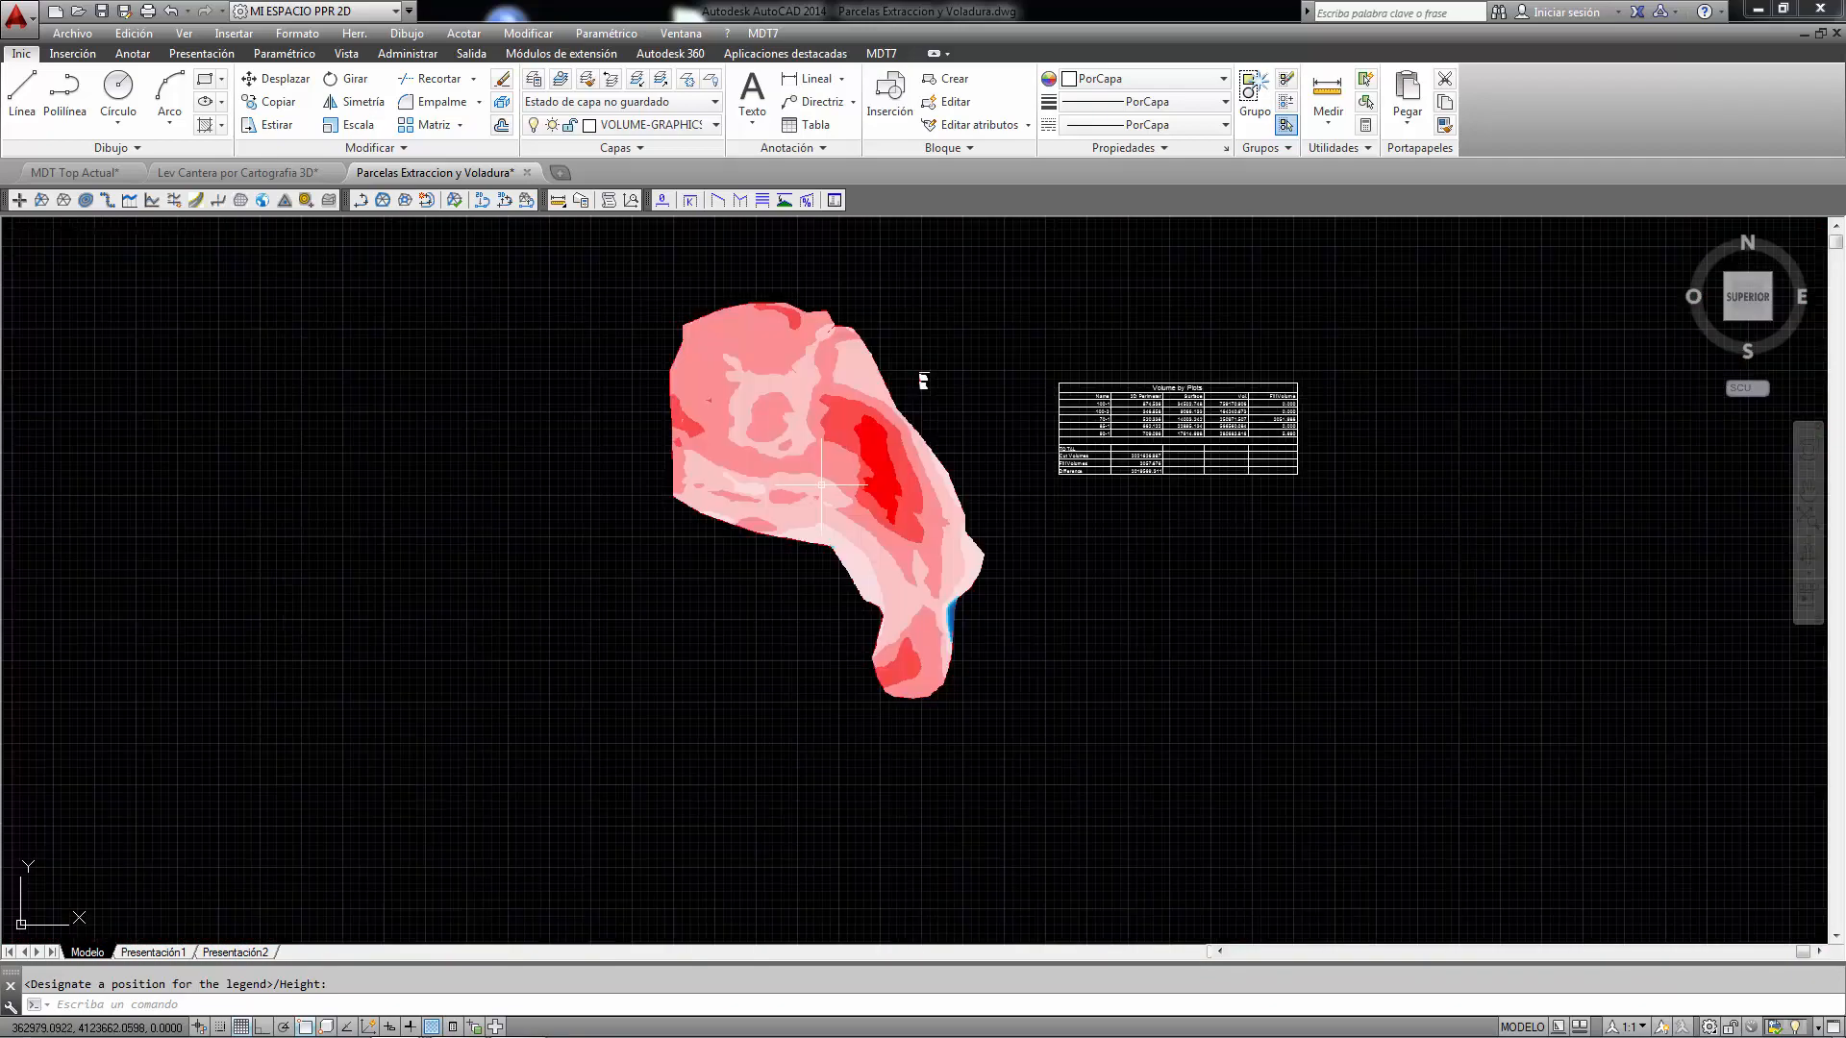
pyautogui.write('z')
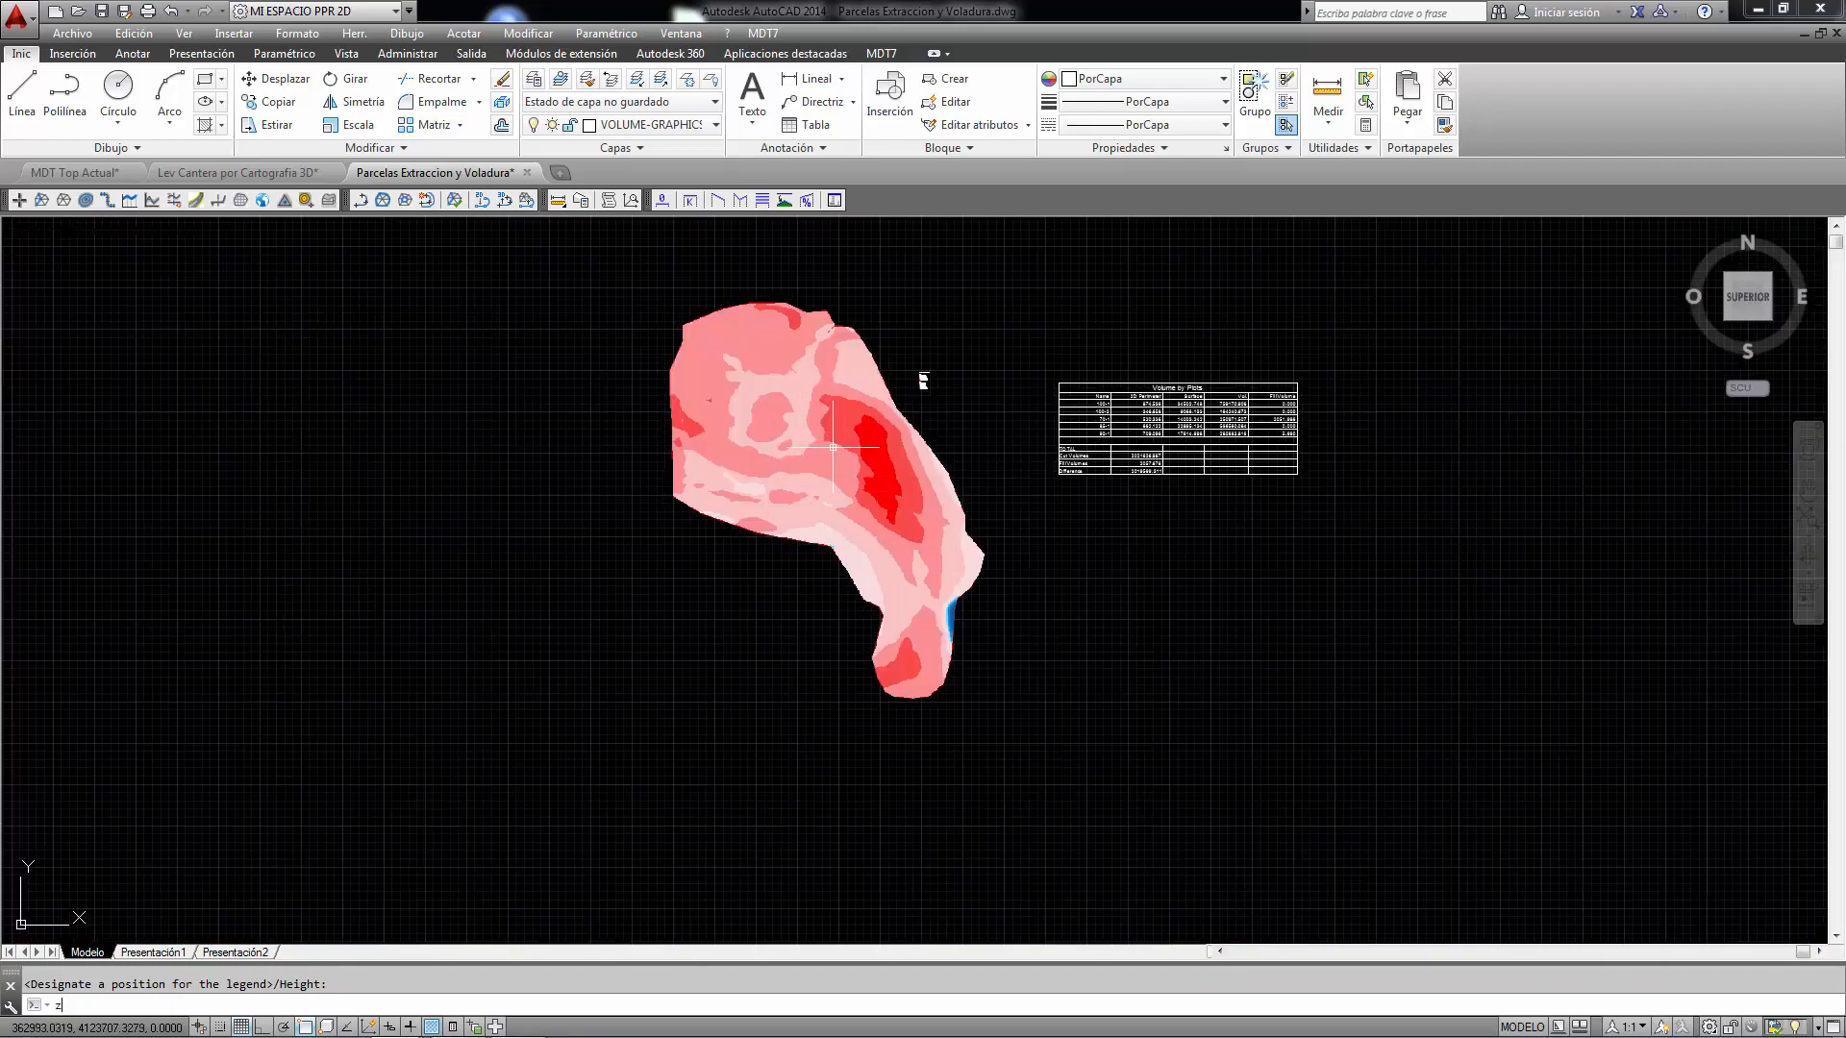
pyautogui.press('Return')
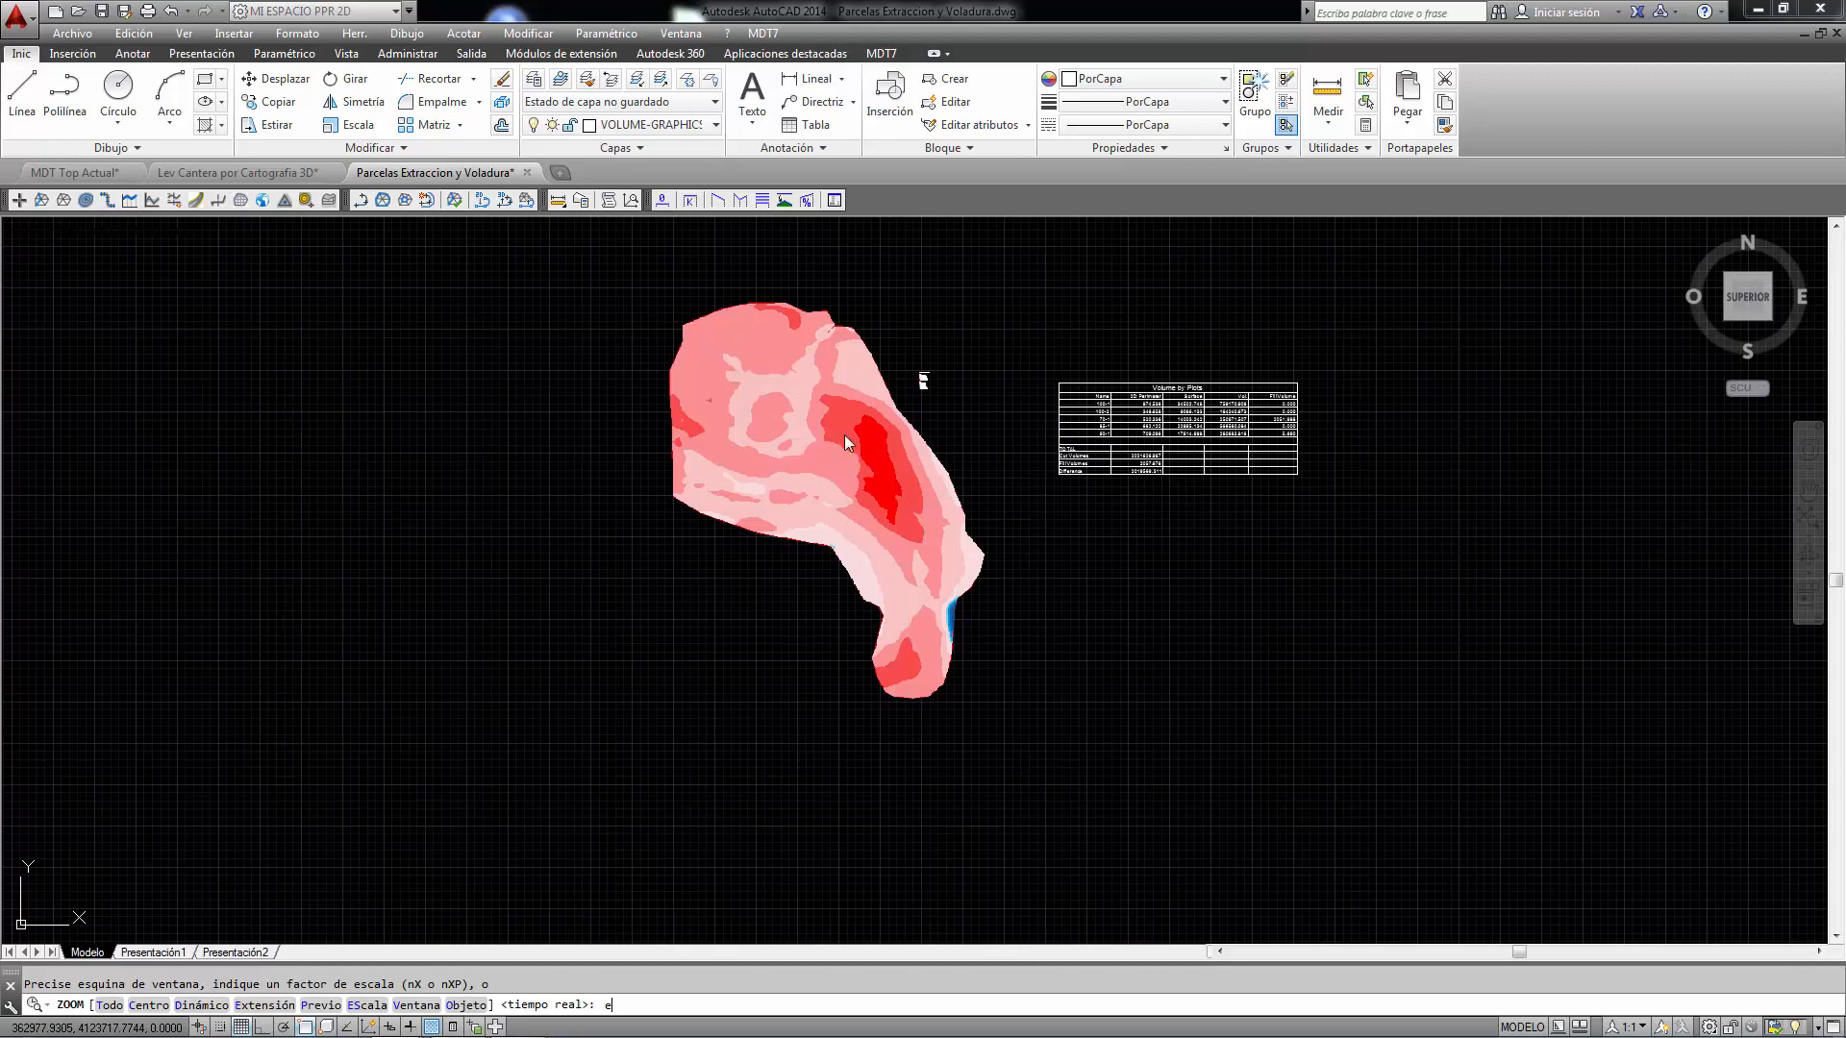